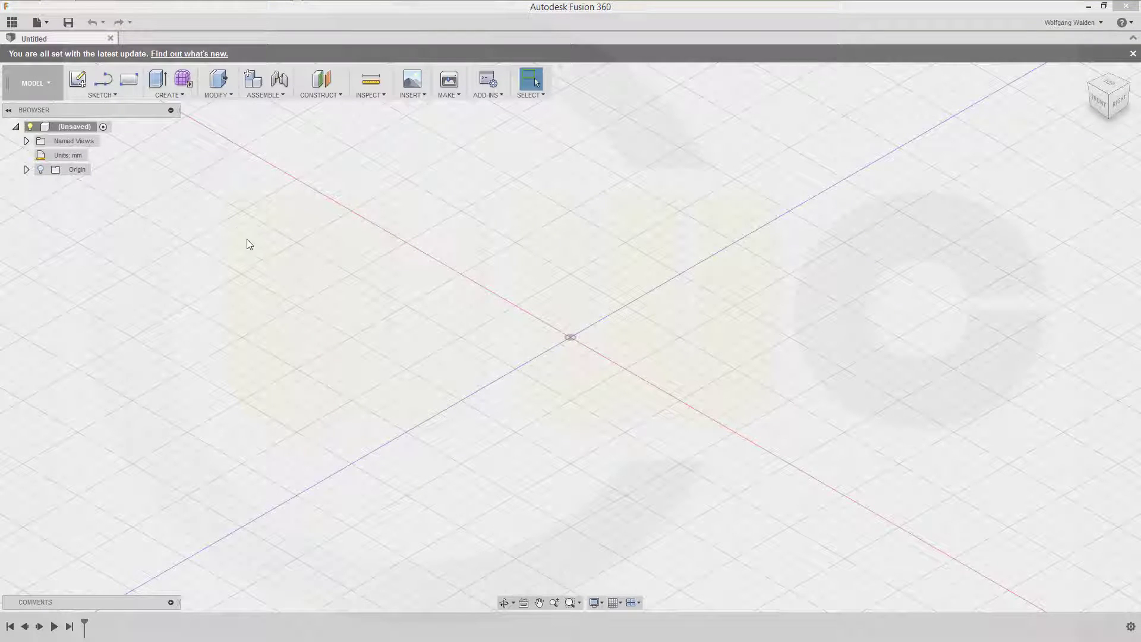
Switch to the Patch workspace and start a sketch on the vertical origin plane that faces the Right view.
{"action": "left_click", "coordinate": [51, 83]}
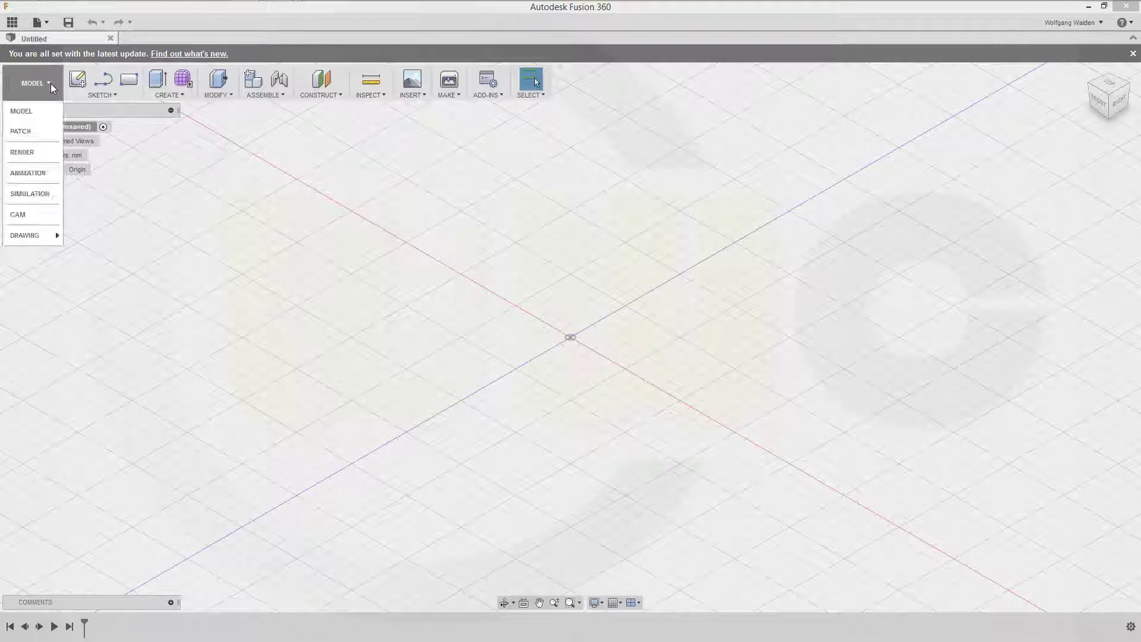
{"action": "left_click", "coordinate": [28, 130]}
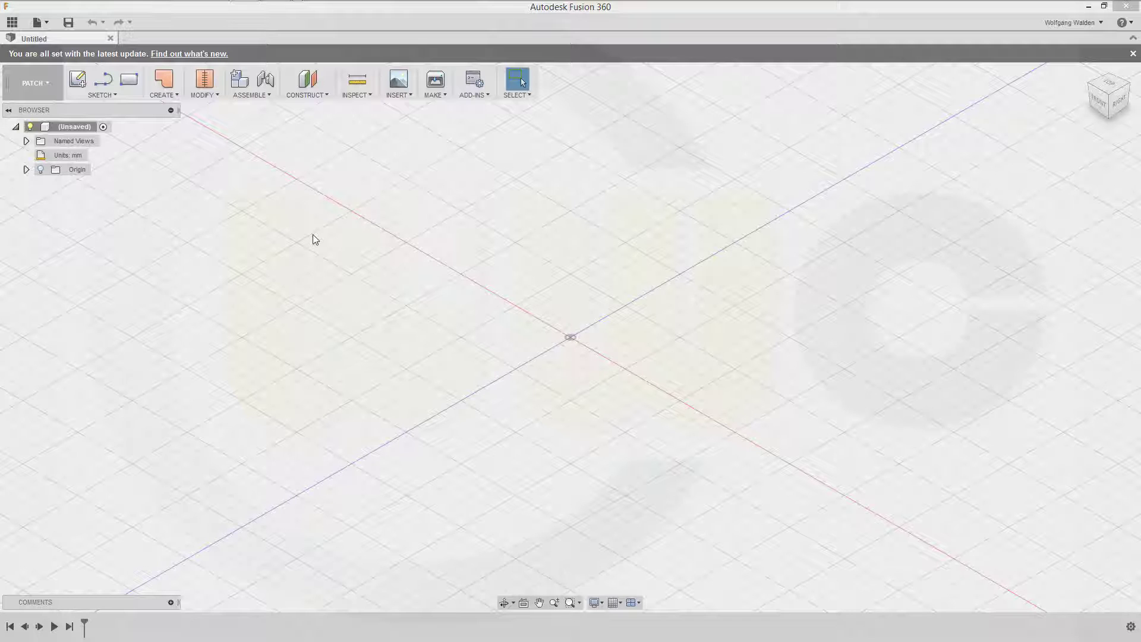
{"action": "left_click", "coordinate": [77, 79]}
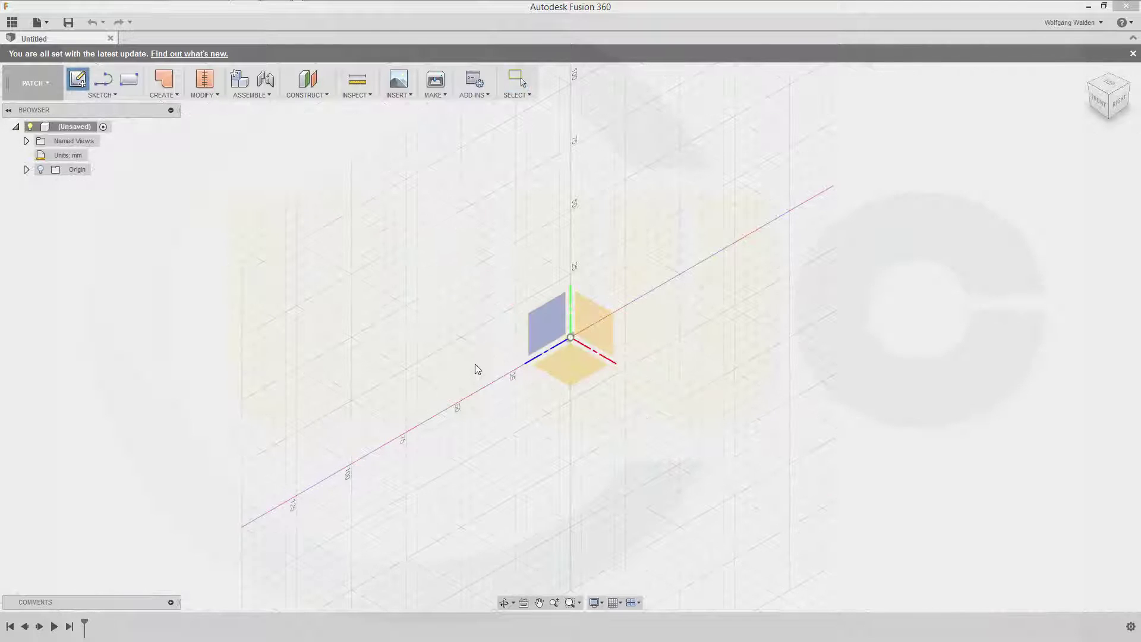
{"action": "left_click", "coordinate": [547, 321]}
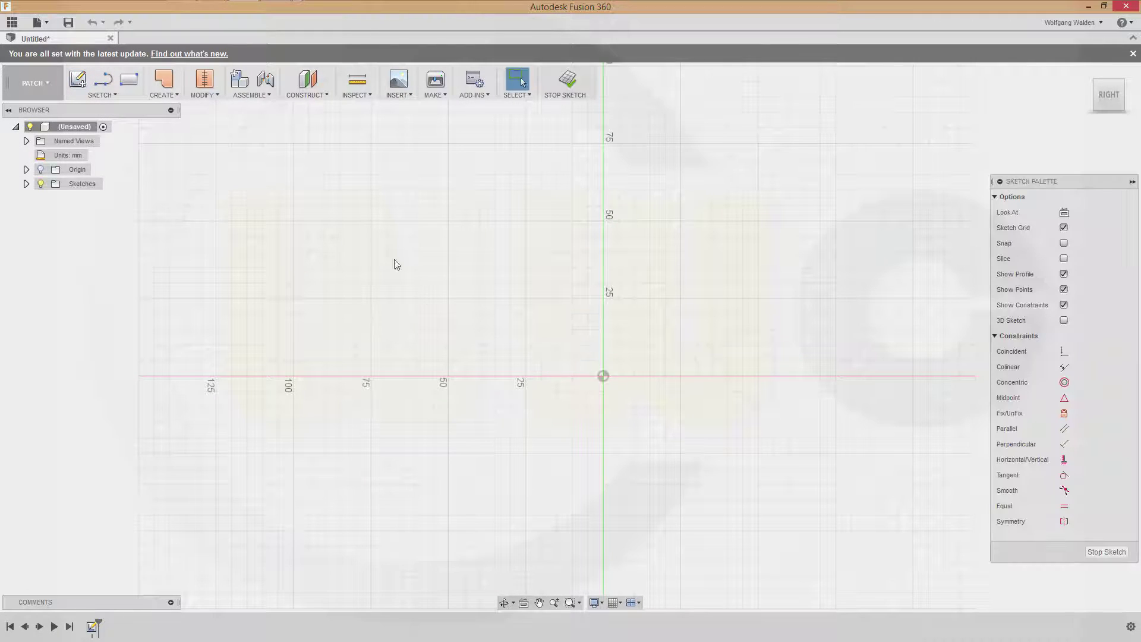
Sketch an open four-line stepped profile near the origin: a vertical line about 25.5 mm long, a horizontal, a slope of about 35°, and another horizontal.
{"action": "left_click", "coordinate": [103, 78]}
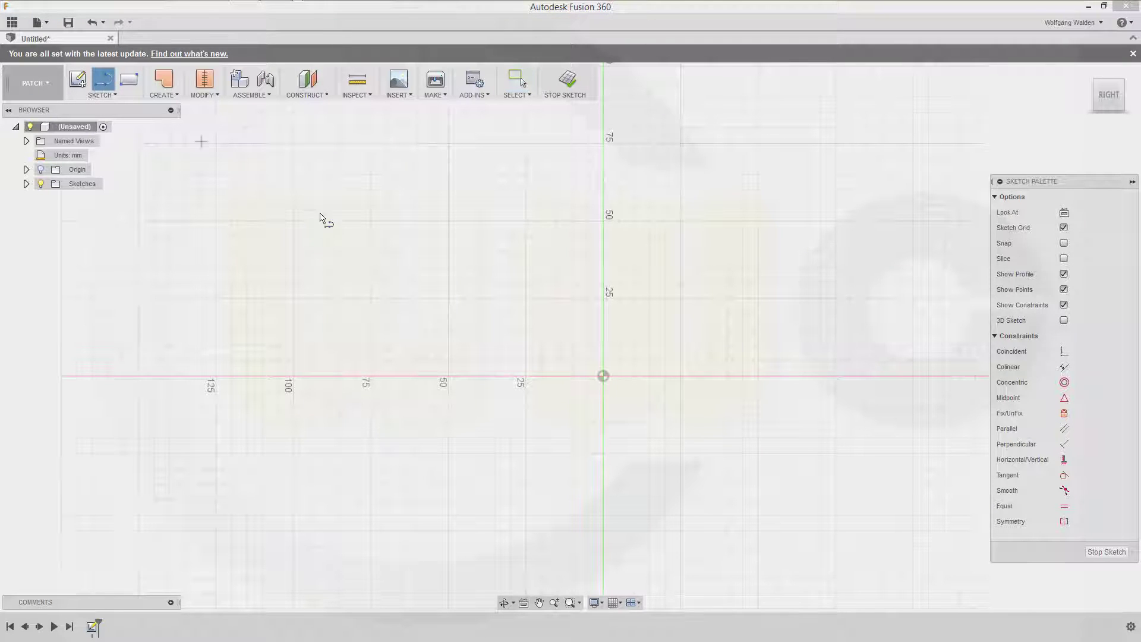
{"action": "left_click", "coordinate": [638, 362]}
{"action": "left_click", "coordinate": [638, 284]}
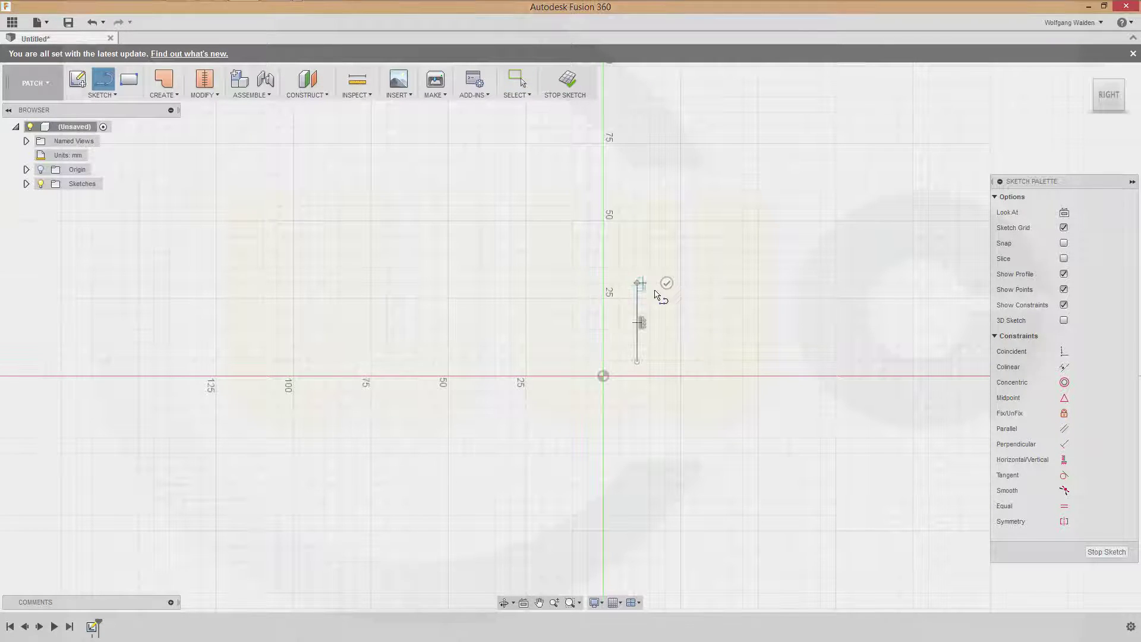
{"action": "left_click", "coordinate": [734, 284]}
{"action": "left_click", "coordinate": [851, 202]}
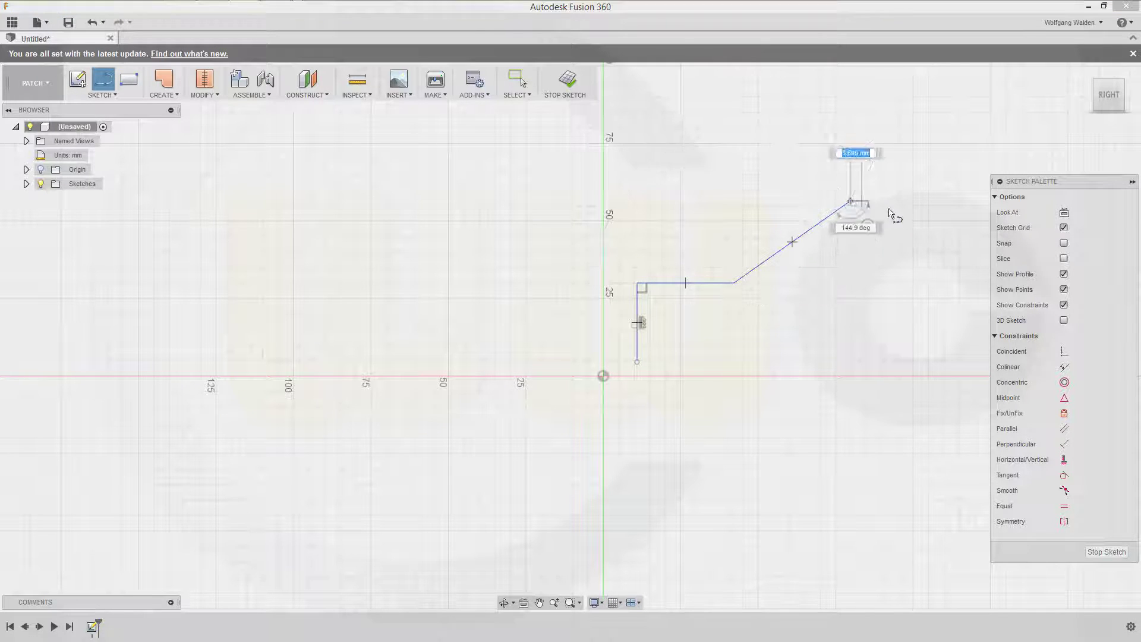
{"action": "left_click", "coordinate": [948, 201]}
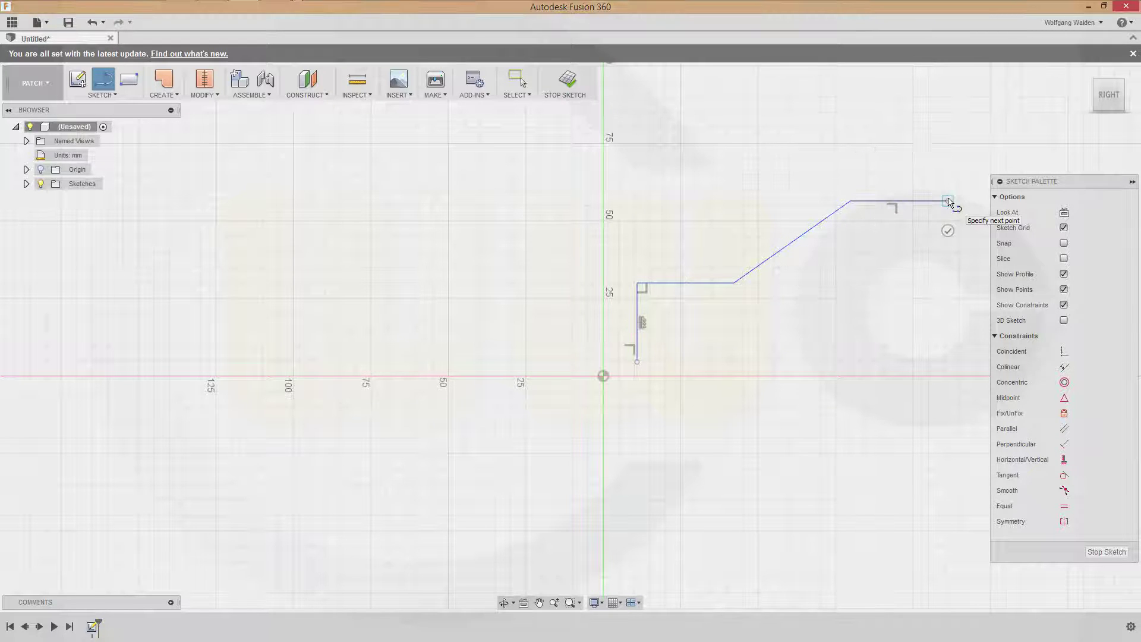
{"action": "key", "text": "Escape"}
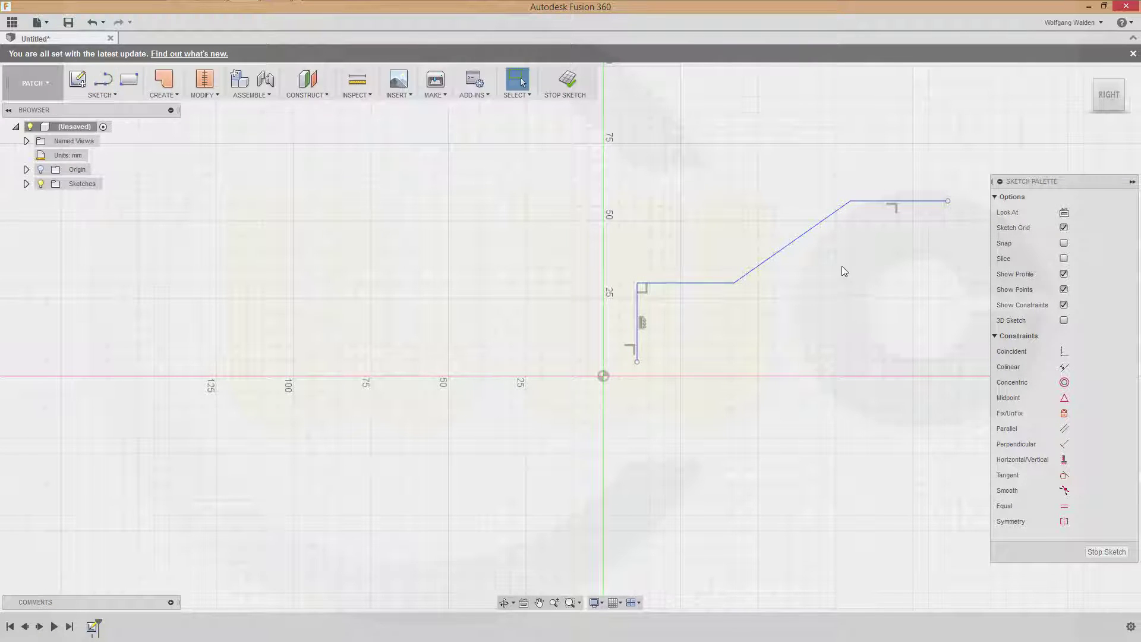
Dimension the profile's vertical line from its lower endpoint to the lower horizontal line at 20 mm.
{"action": "key", "text": "d"}
{"action": "left_click", "coordinate": [636, 363]}
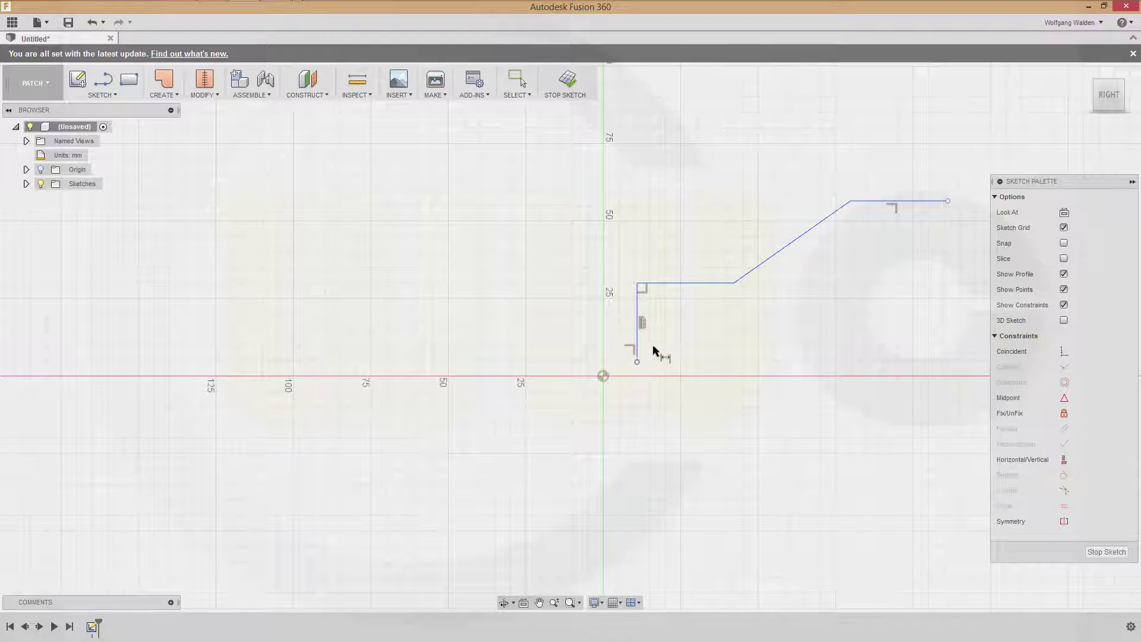
{"action": "left_click", "coordinate": [665, 284]}
{"action": "left_click", "coordinate": [553, 320]}
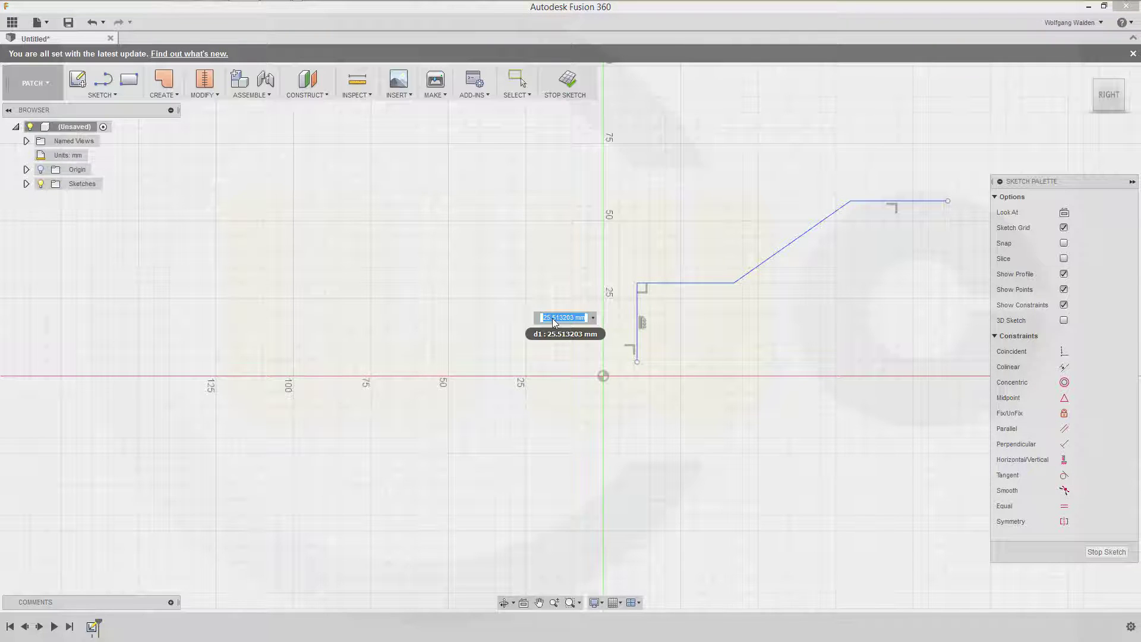
{"action": "key", "text": "Return"}
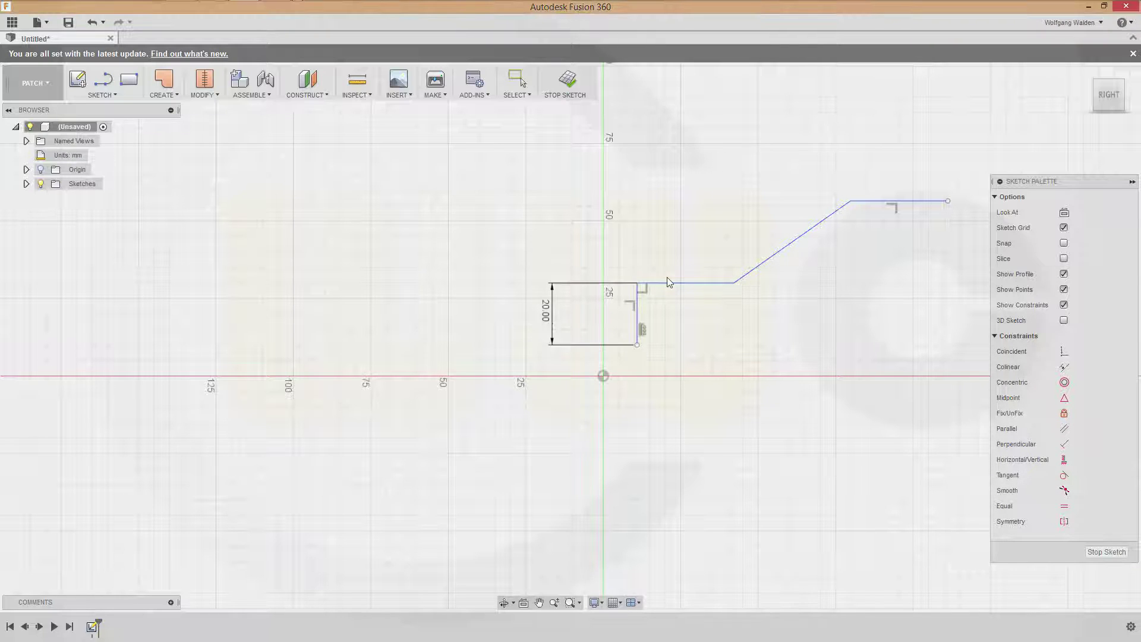
Dimension the profile between its two open endpoints with an overall height of 58 mm and an overall width of 105 mm.
{"action": "left_click", "coordinate": [948, 200]}
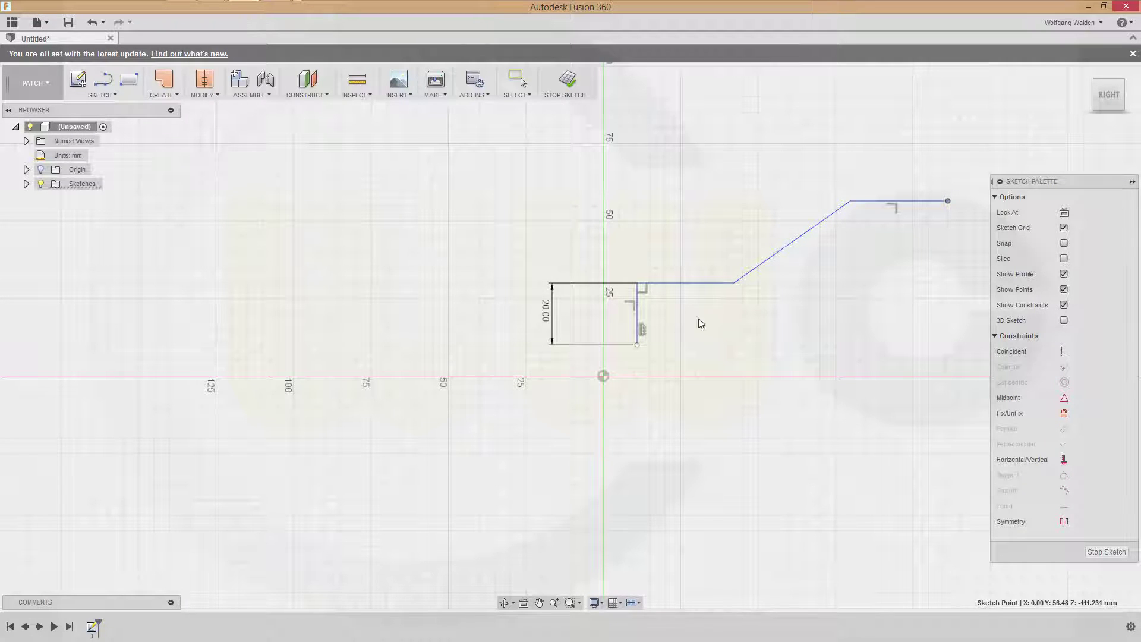
{"action": "left_click", "coordinate": [636, 346], "text": "ctrl"}
{"action": "key", "text": "d"}
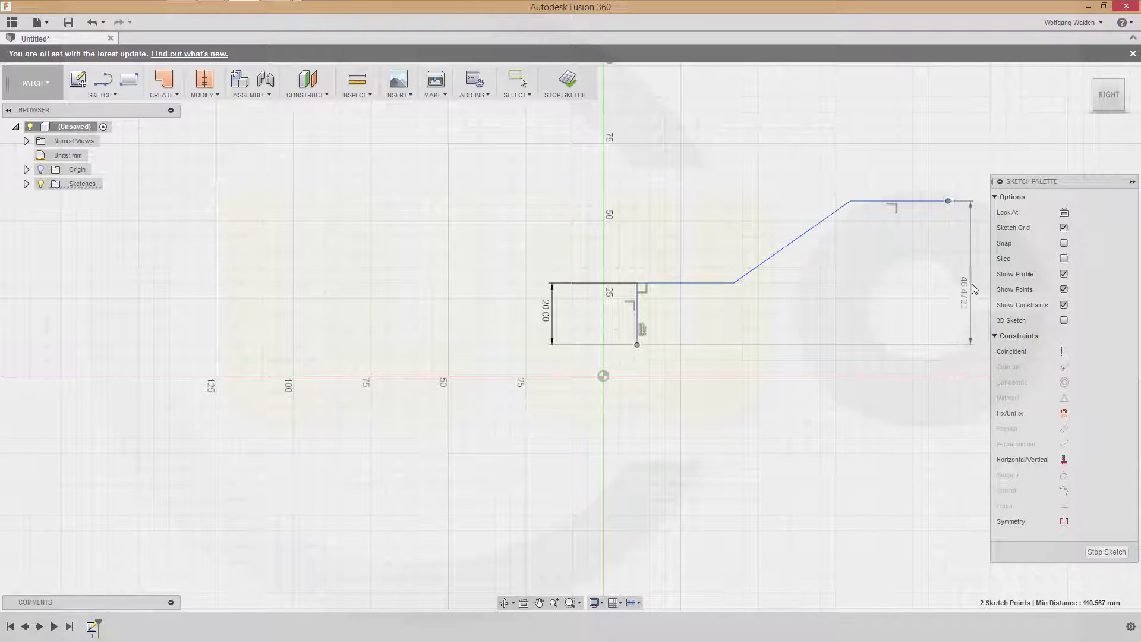
{"action": "left_click", "coordinate": [973, 279]}
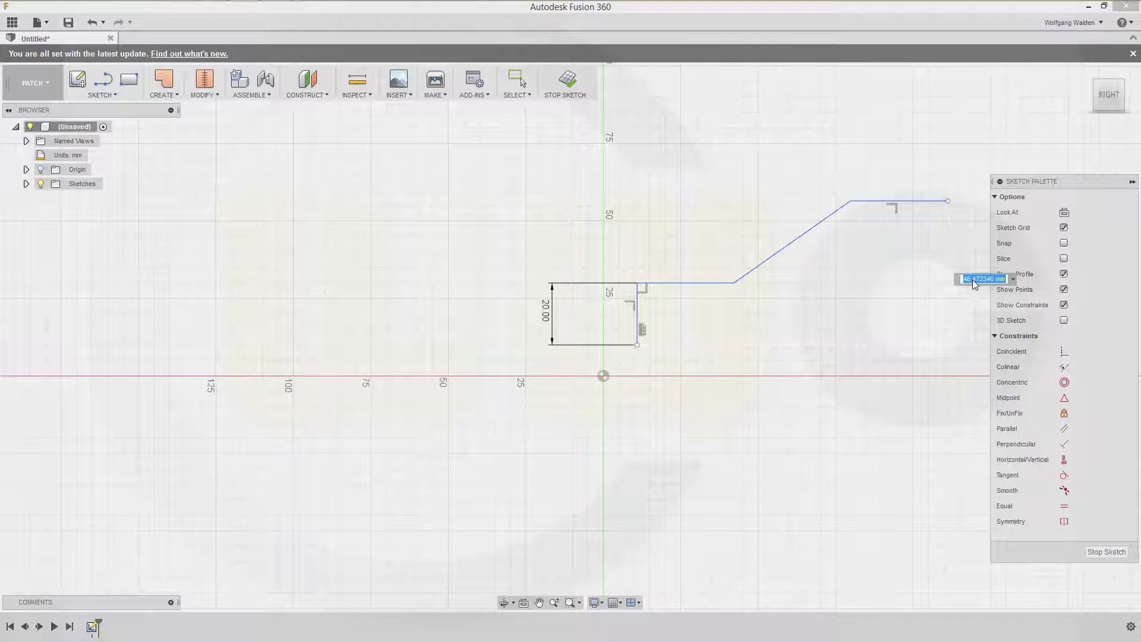
{"action": "type", "text": "58"}
{"action": "key", "text": "Return"}
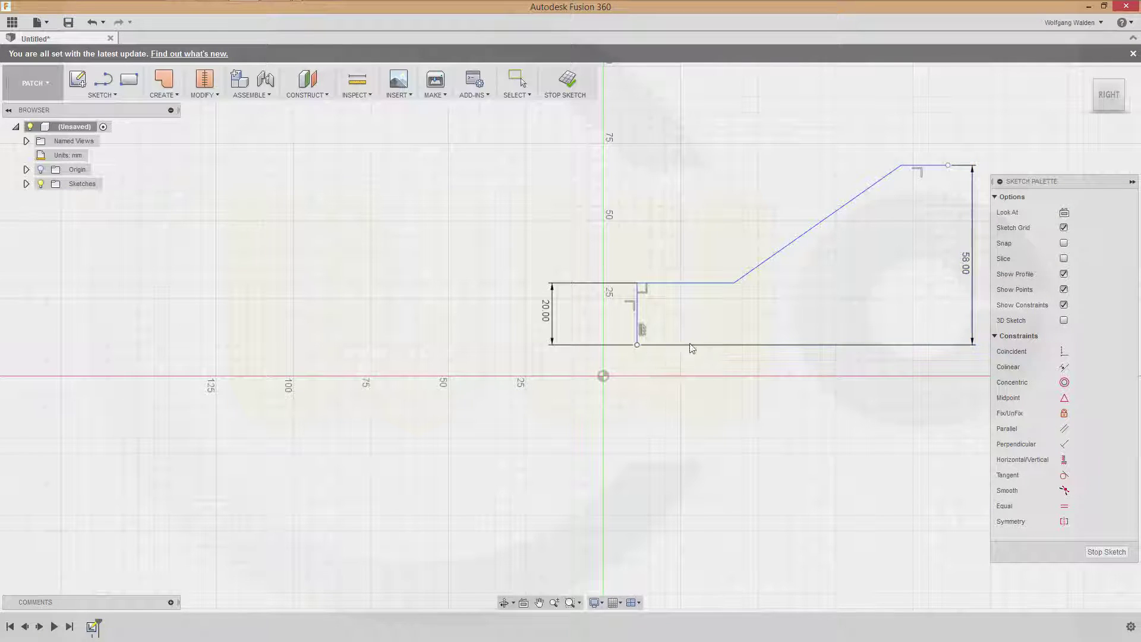
{"action": "left_click", "coordinate": [948, 165]}
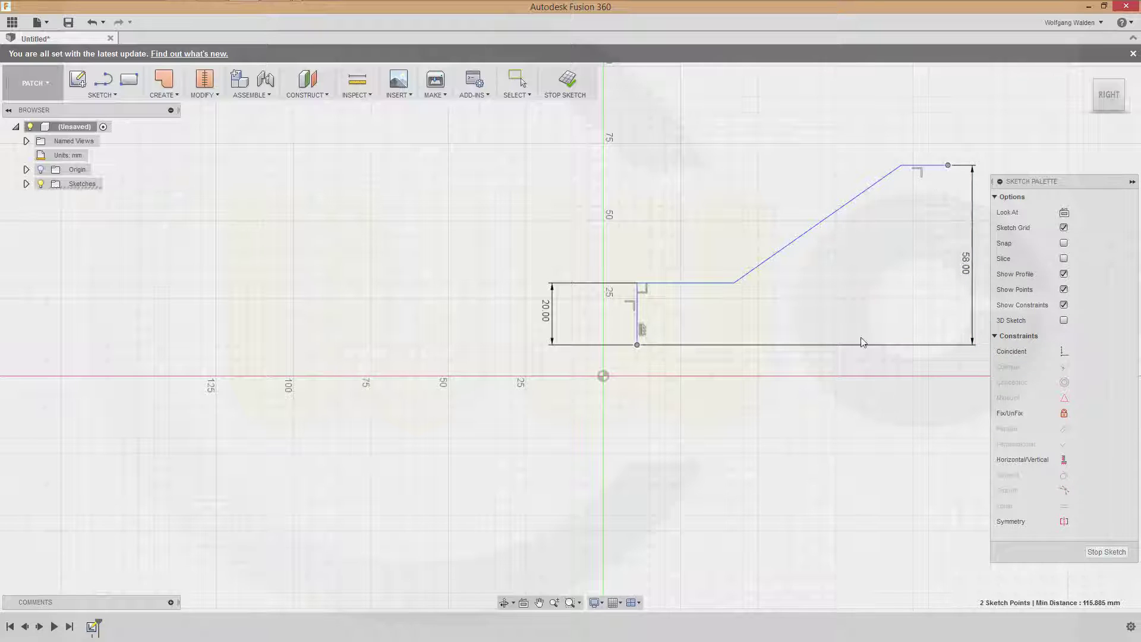
{"action": "left_click", "coordinate": [823, 413]}
{"action": "type", "text": "105"}
{"action": "key", "text": "Return"}
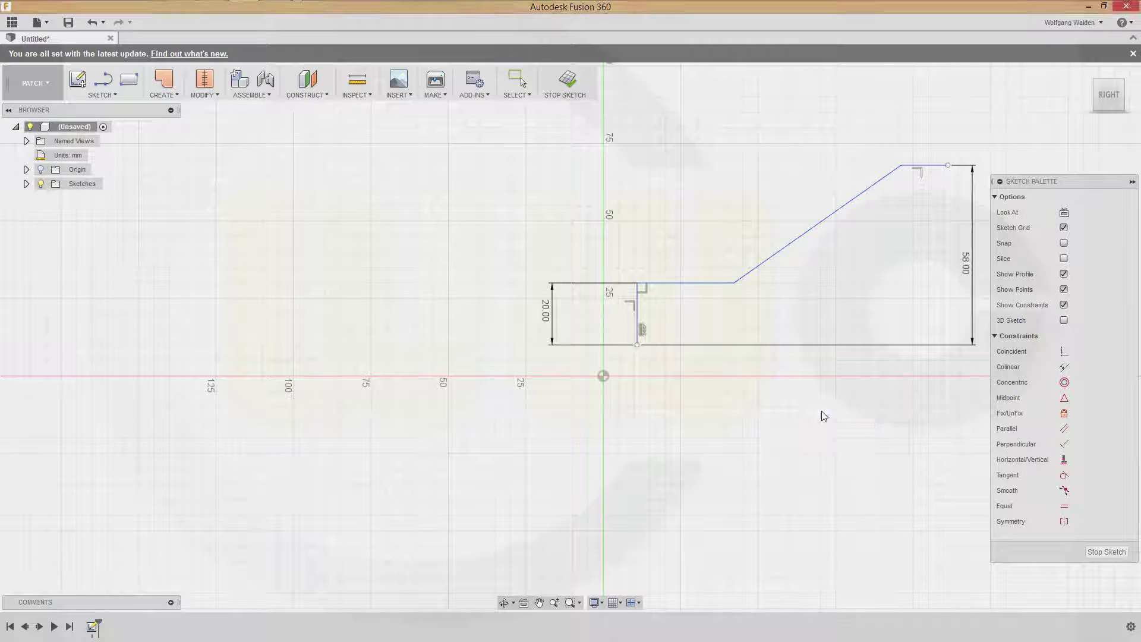
Dimension the upper horizontal line at 18 mm and the angle between it and the sloped line at 45°.
{"action": "left_click", "coordinate": [943, 166]}
{"action": "left_click", "coordinate": [940, 128]}
{"action": "type", "text": "18"}
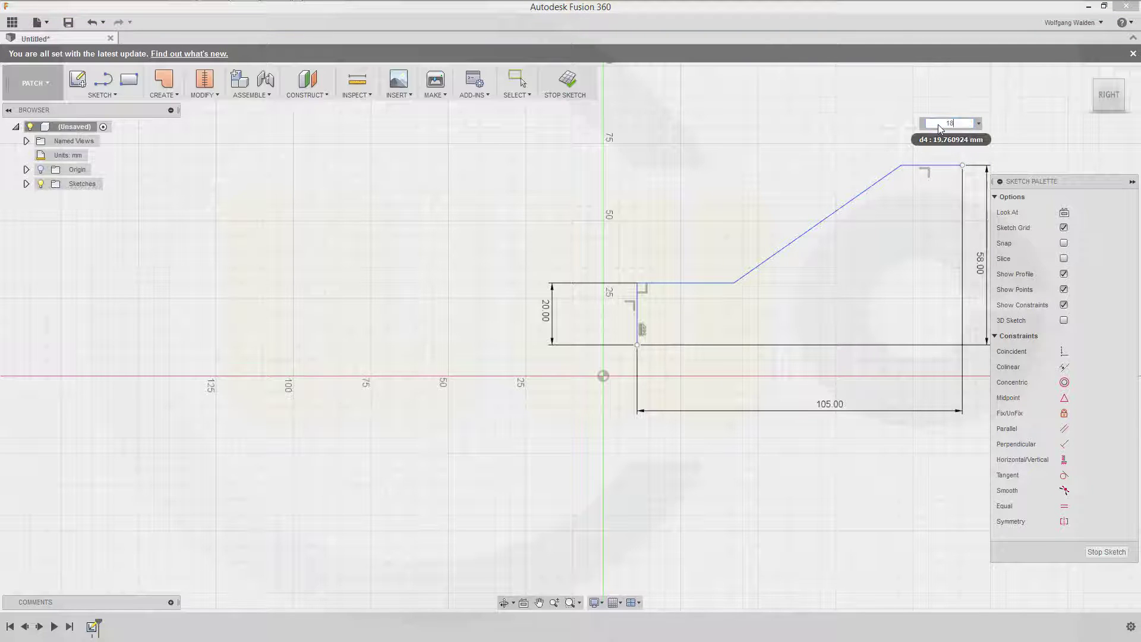
{"action": "key", "text": "Return"}
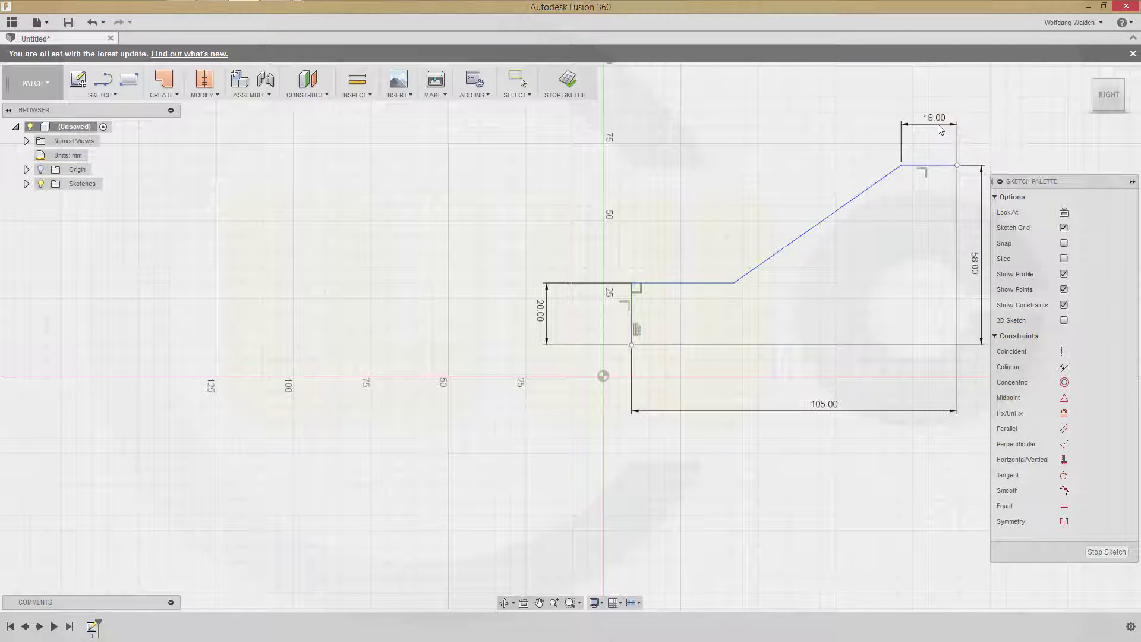
{"action": "left_click", "coordinate": [879, 180]}
{"action": "left_click", "coordinate": [928, 165]}
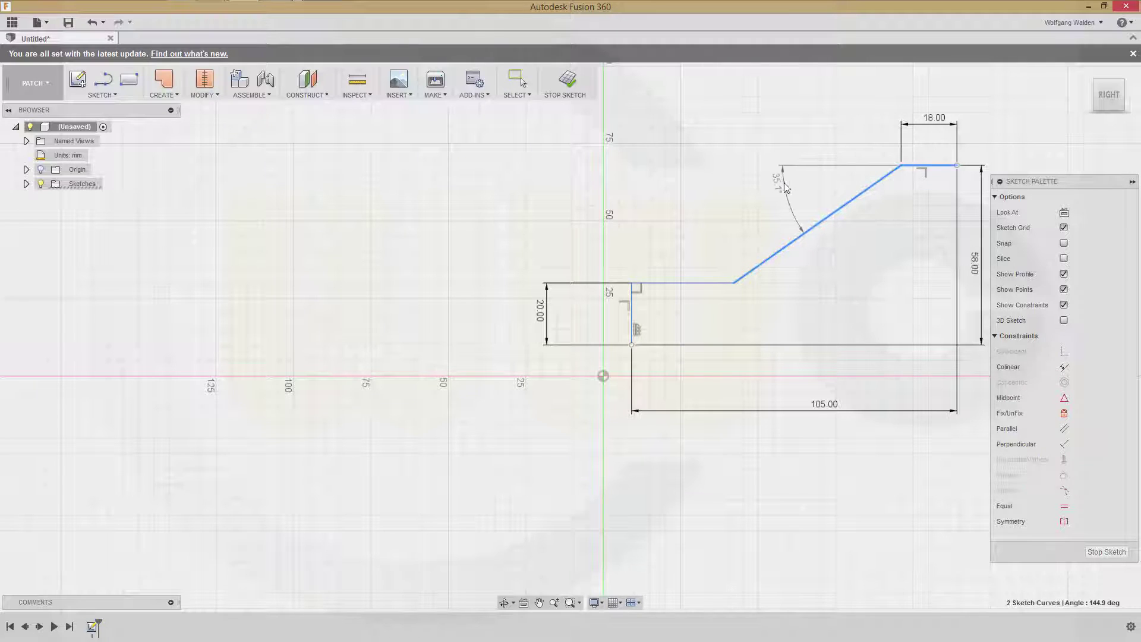
{"action": "left_click", "coordinate": [786, 186]}
{"action": "type", "text": "45"}
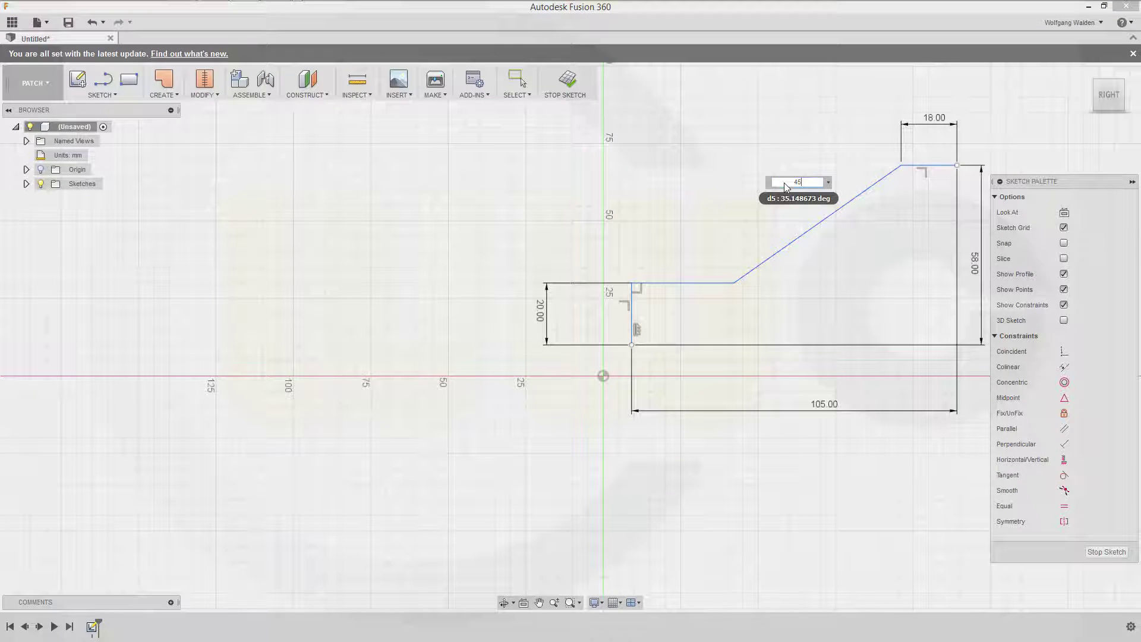
{"action": "key", "text": "Return"}
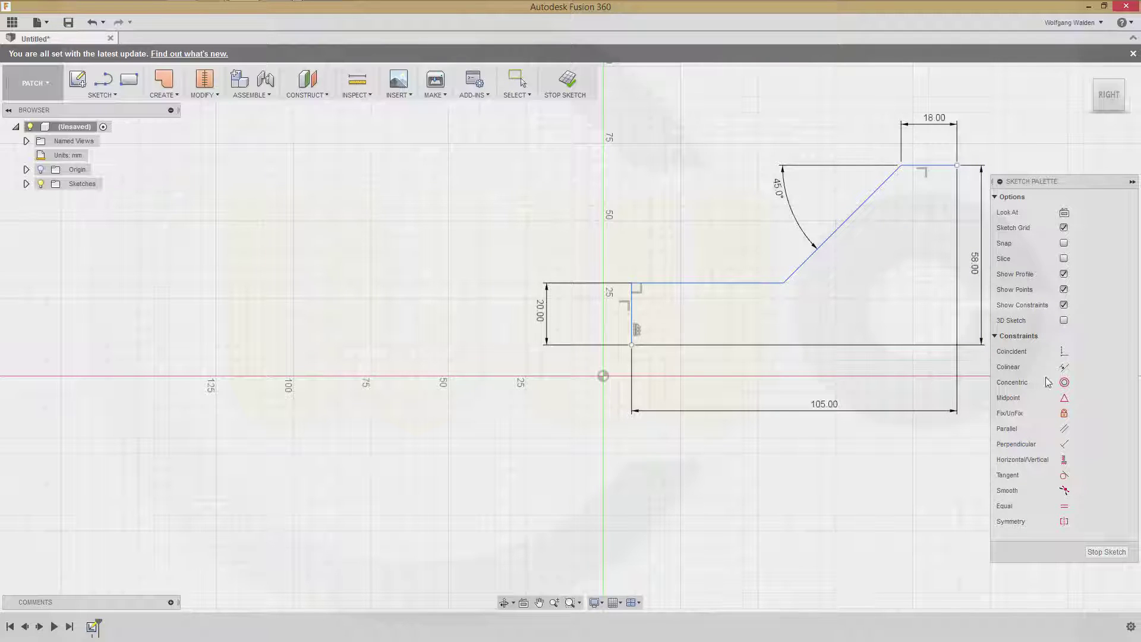
Make the lower endpoint of the vertical line coincident with the sketch origin.
{"action": "left_click", "coordinate": [1064, 351]}
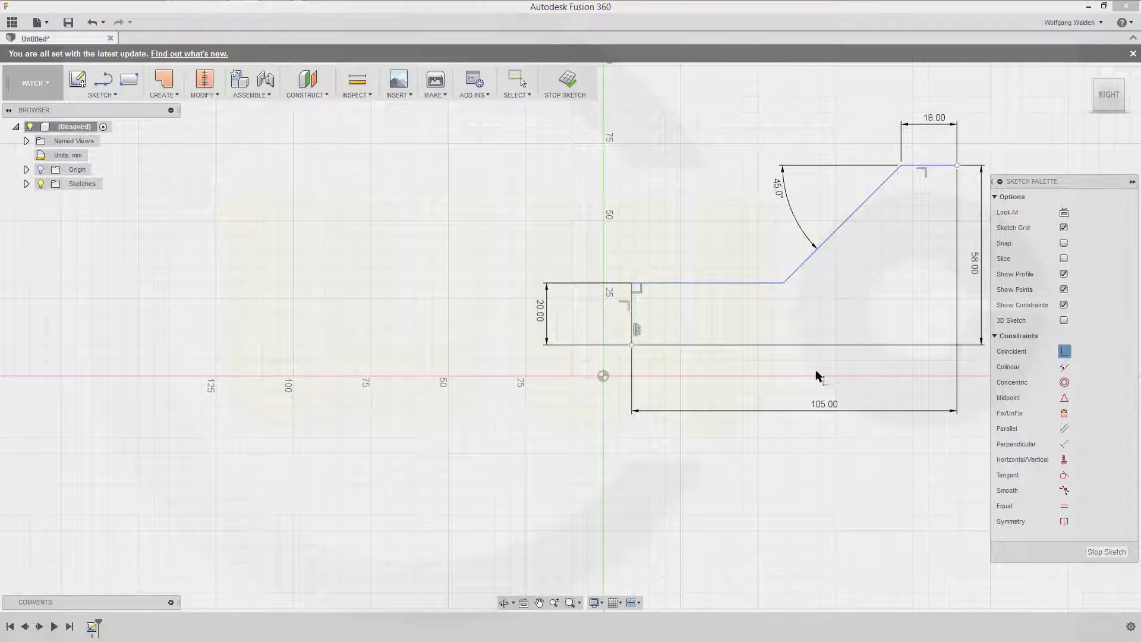
{"action": "left_click", "coordinate": [632, 345]}
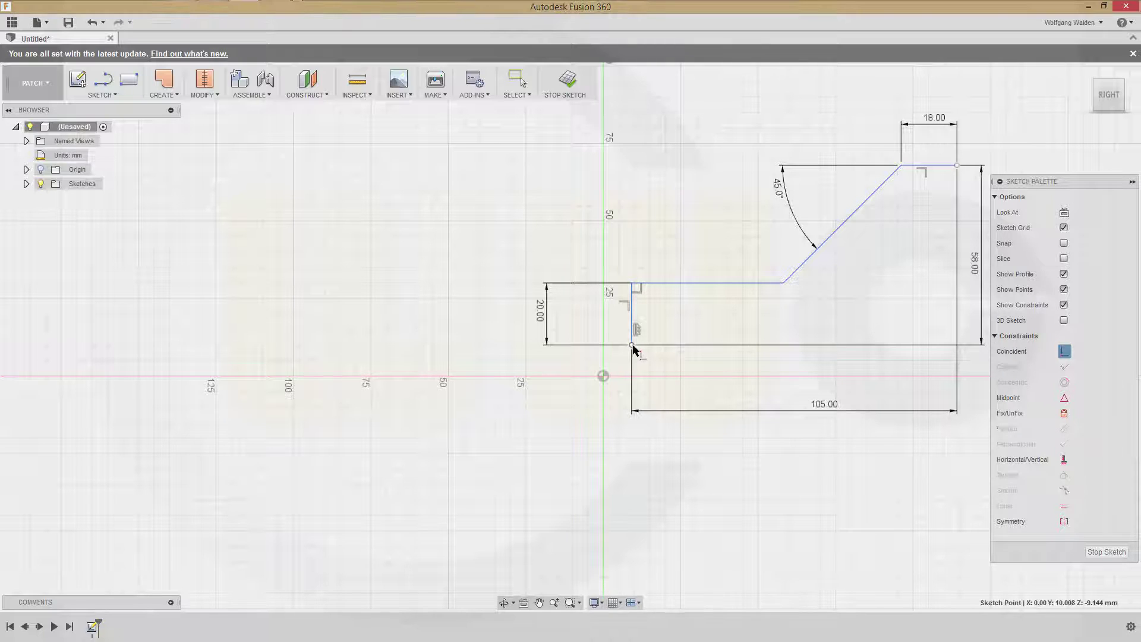
{"action": "left_click", "coordinate": [603, 377]}
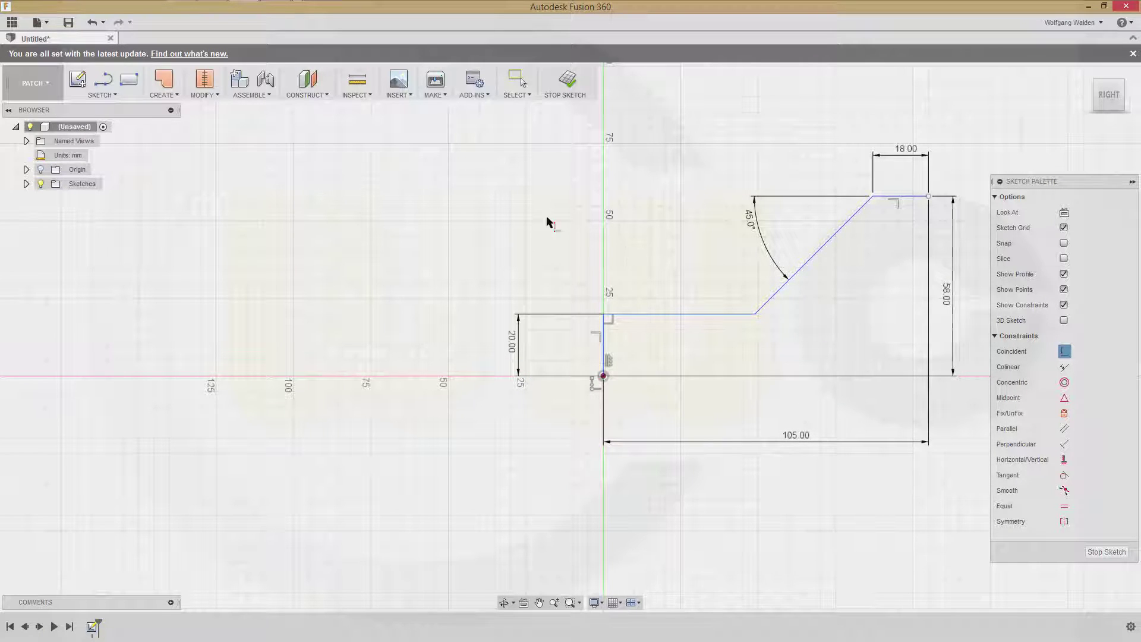
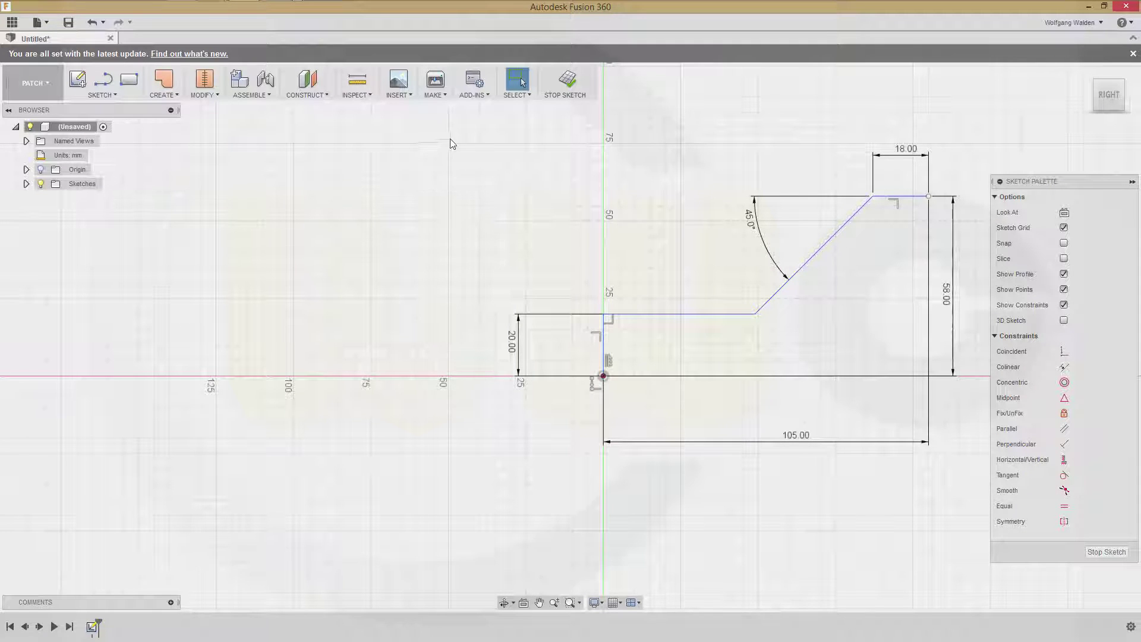
Copy all the sketch's lines and dimensions, finish the sketch and clear the selection.
{"action": "left_click", "coordinate": [437, 139]}
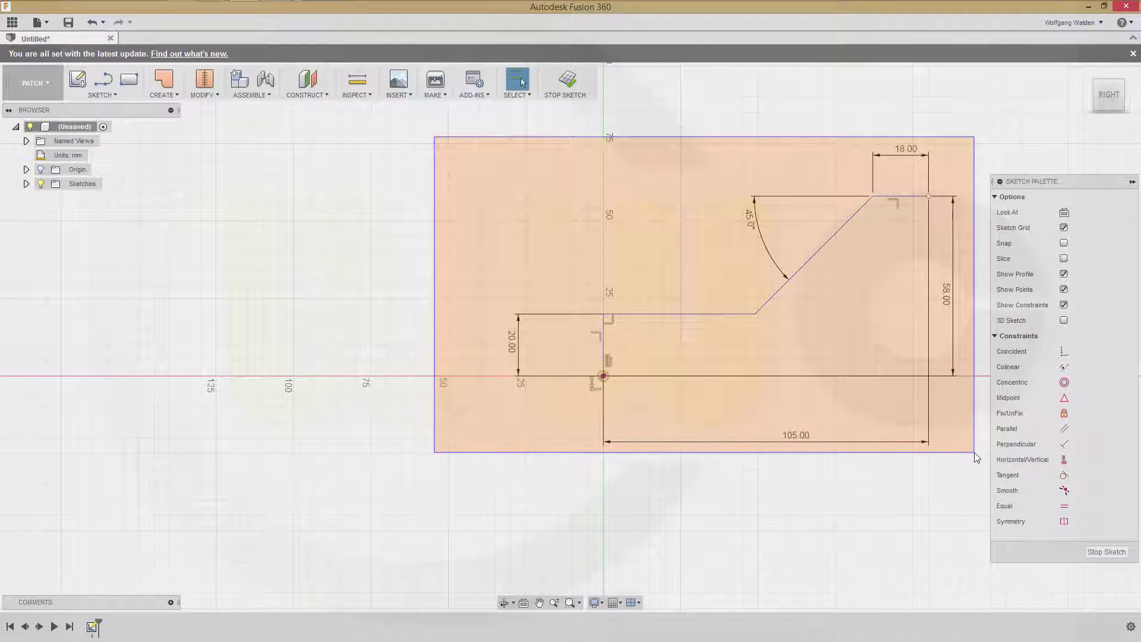
{"action": "left_click_drag", "start_coordinate": [975, 452], "coordinate": [977, 459]}
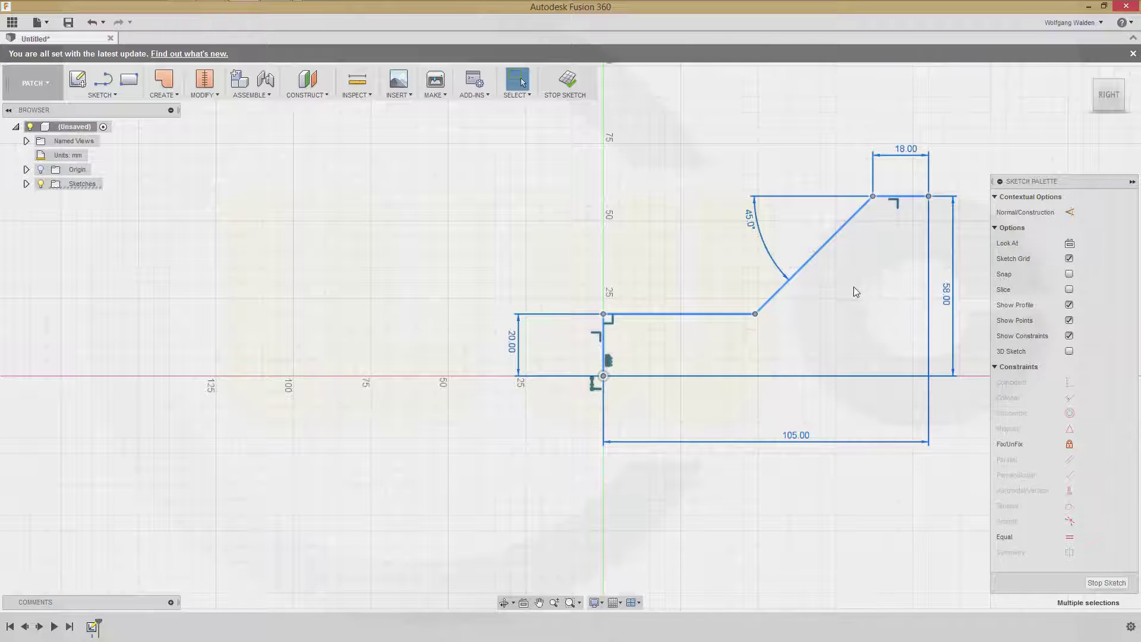
{"action": "right_click", "coordinate": [800, 272]}
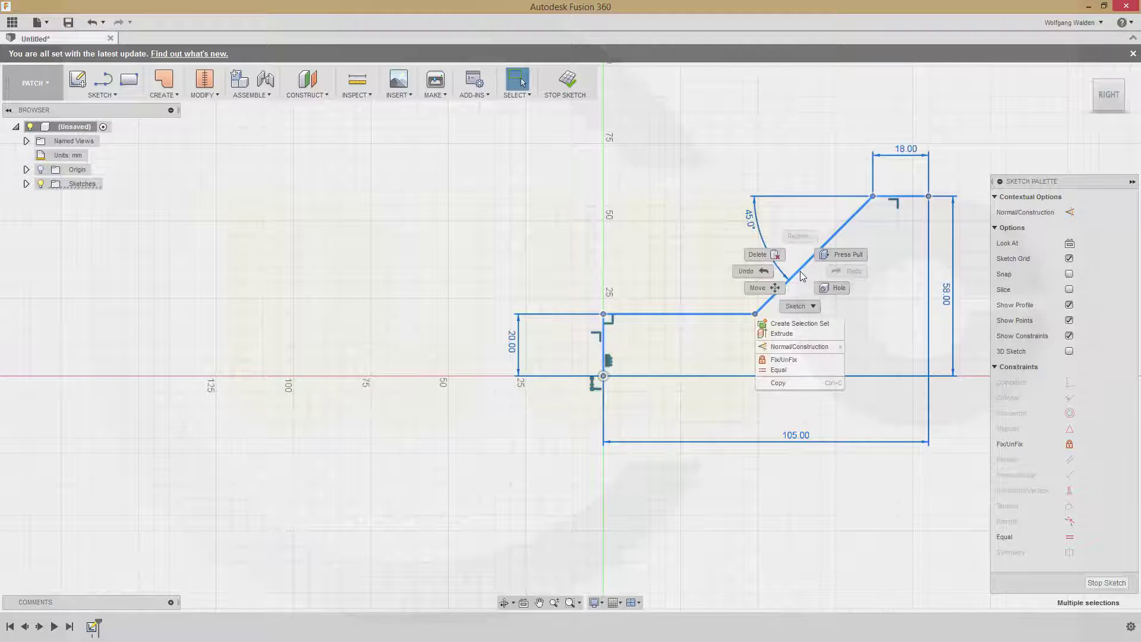
{"action": "left_click", "coordinate": [776, 383]}
{"action": "left_click", "coordinate": [1107, 582]}
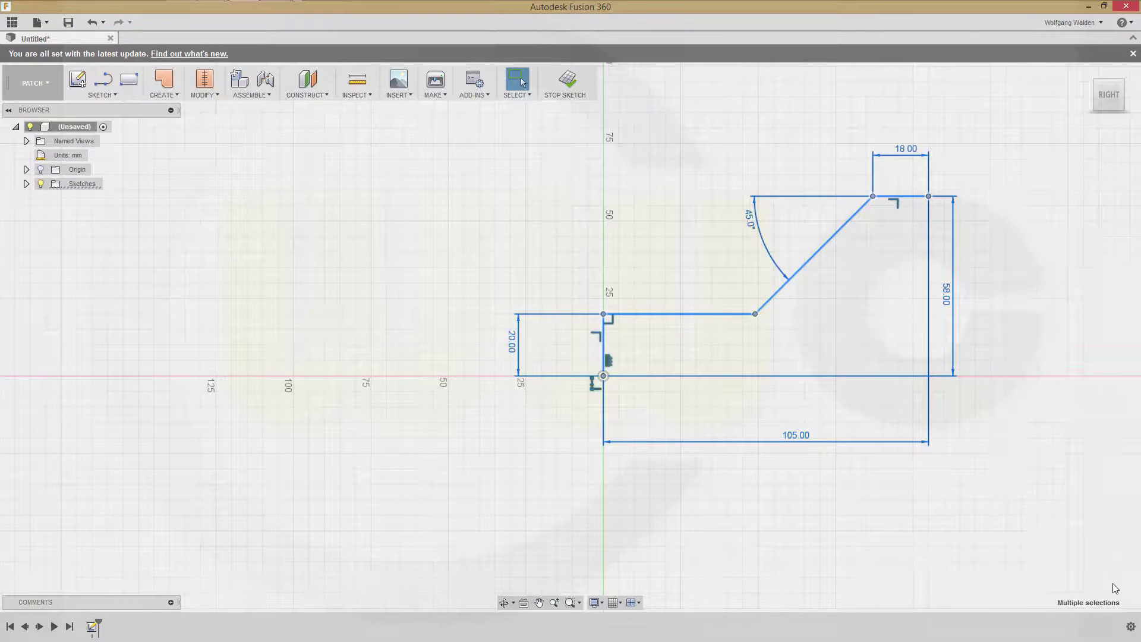
{"action": "left_click", "coordinate": [901, 365]}
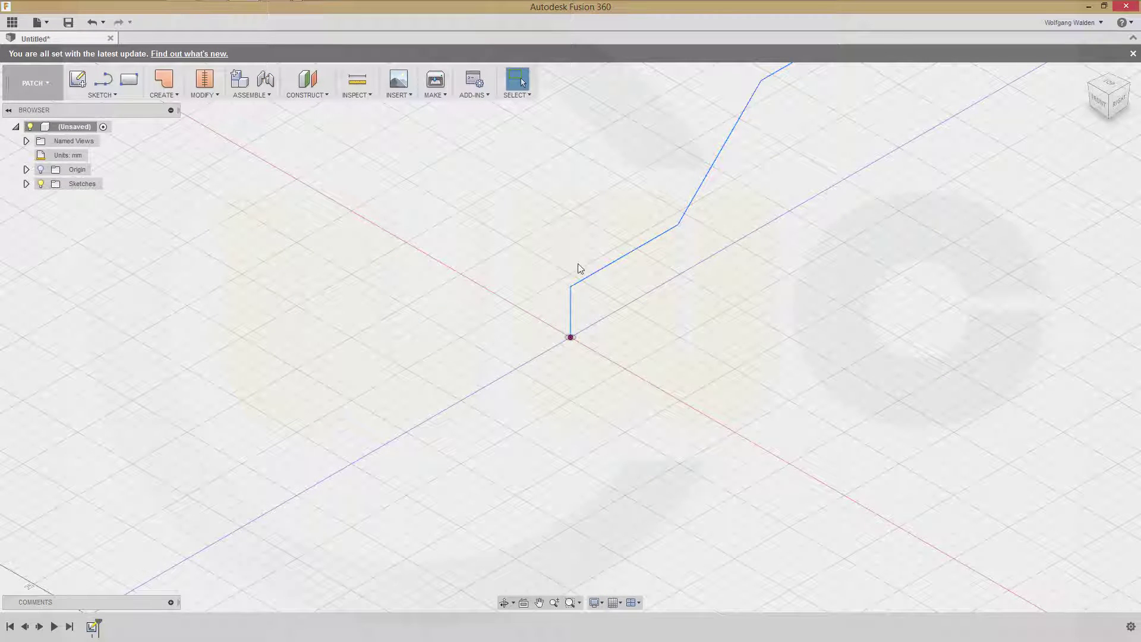
Construct an offset plane from the YZ origin plane at a distance of 27/2 mm.
{"action": "middle_click_drag", "start_coordinate": [484, 196], "coordinate": [404, 247]}
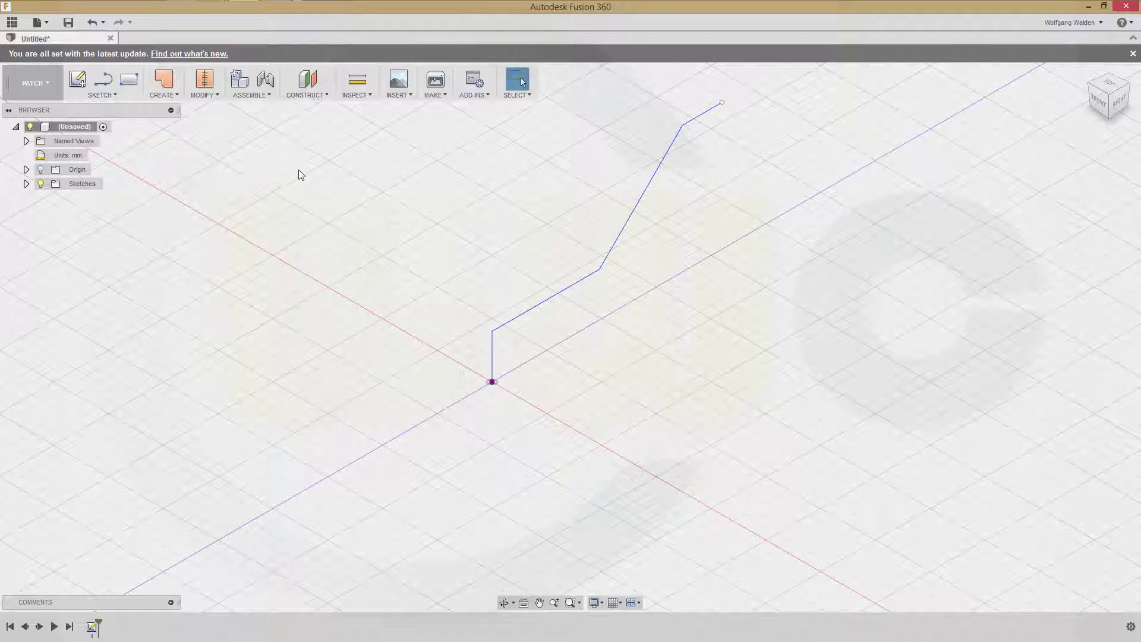
{"action": "left_click", "coordinate": [315, 95]}
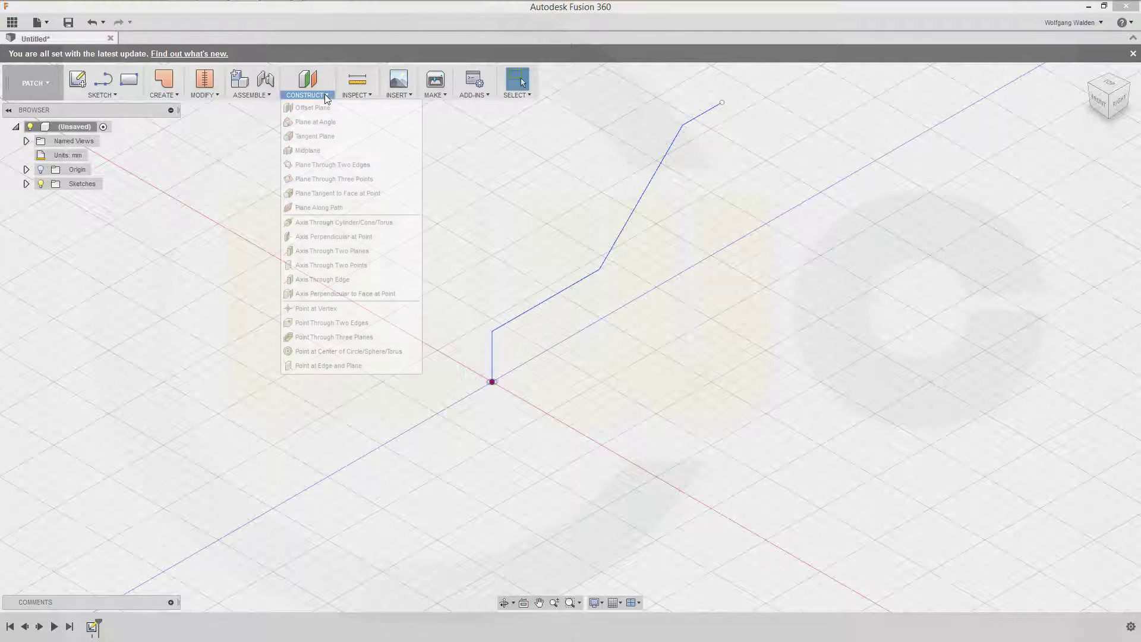
{"action": "left_click", "coordinate": [320, 107]}
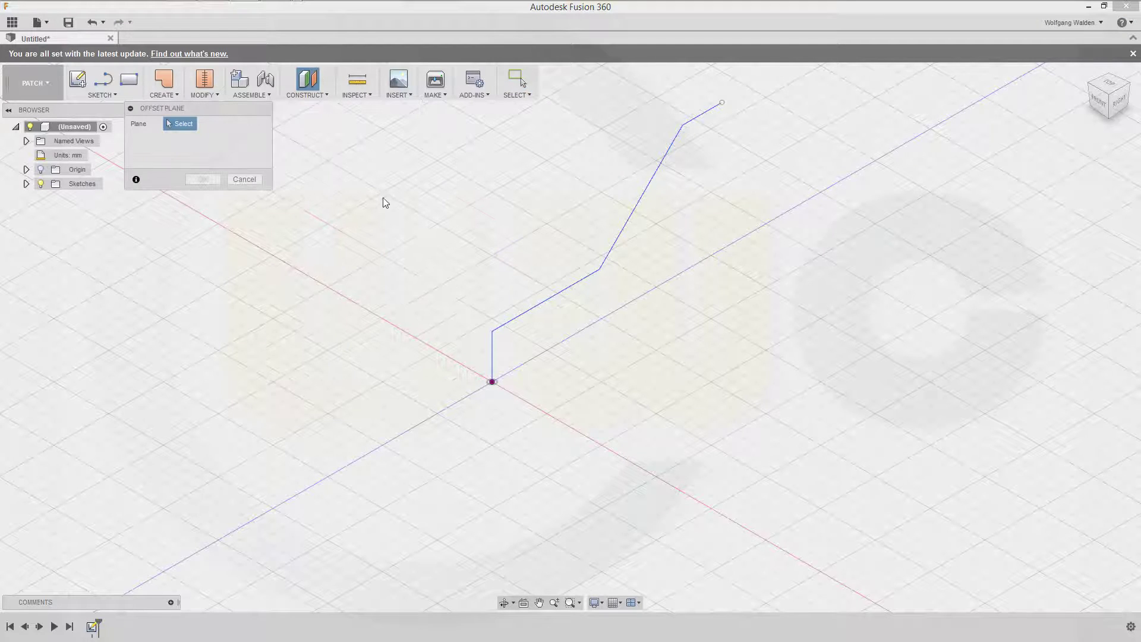
{"action": "left_click", "coordinate": [27, 169]}
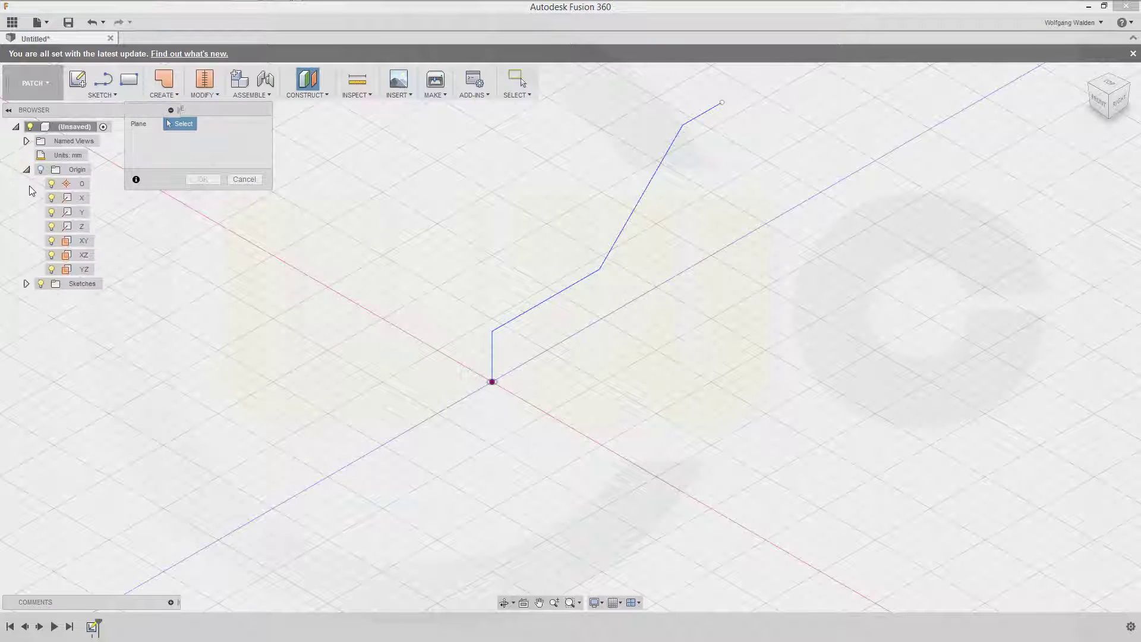
{"action": "left_click", "coordinate": [83, 270]}
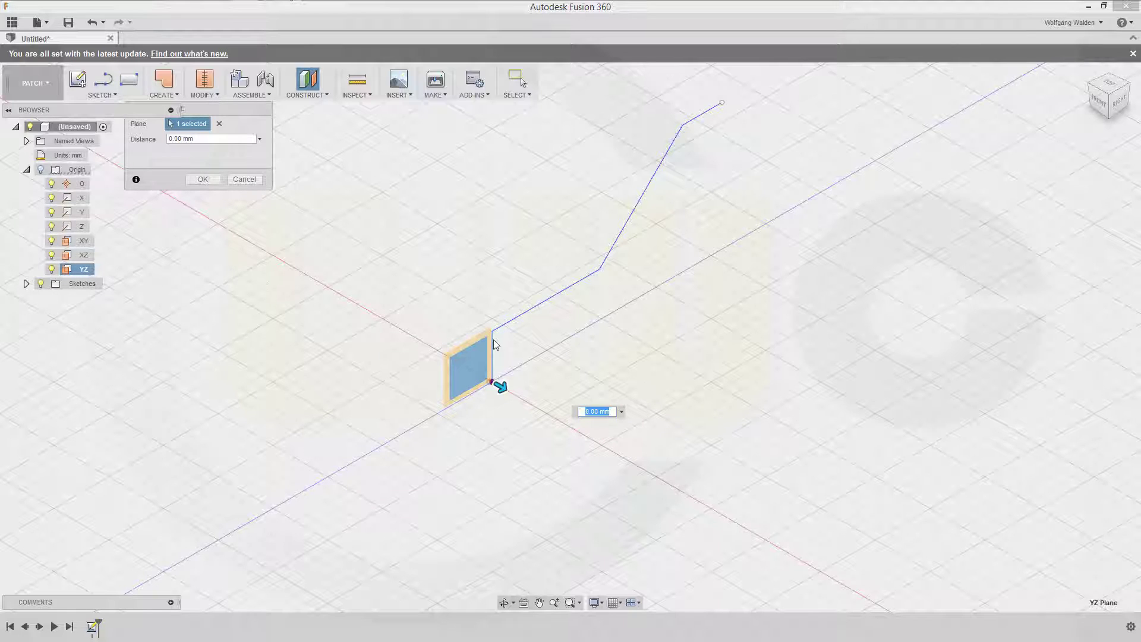
{"action": "type", "text": "27/2"}
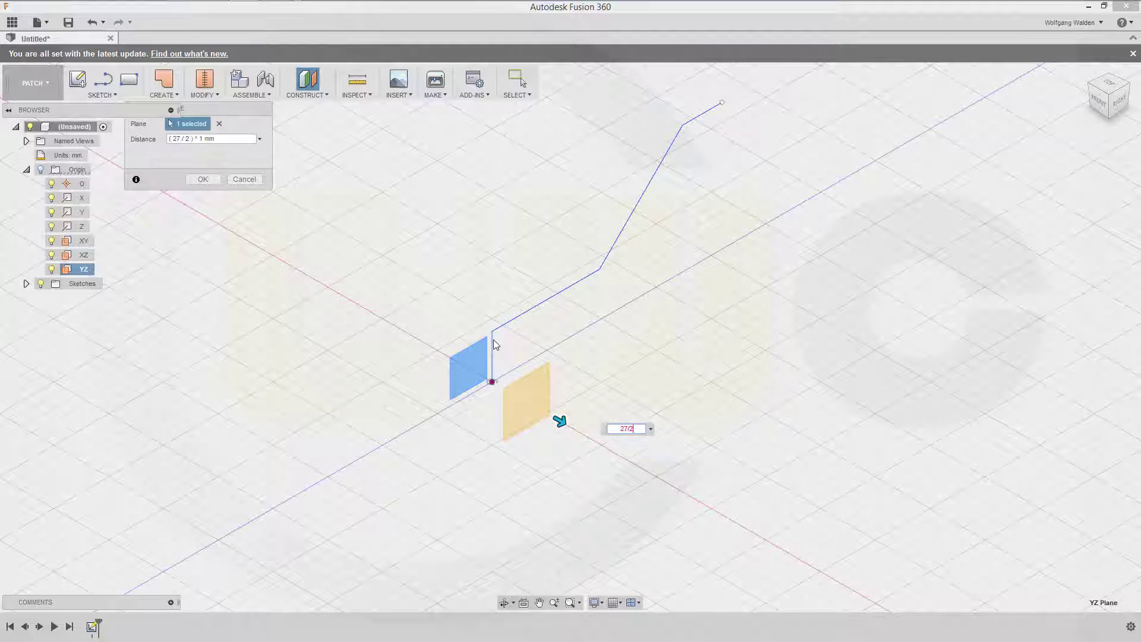
{"action": "key", "text": "Return"}
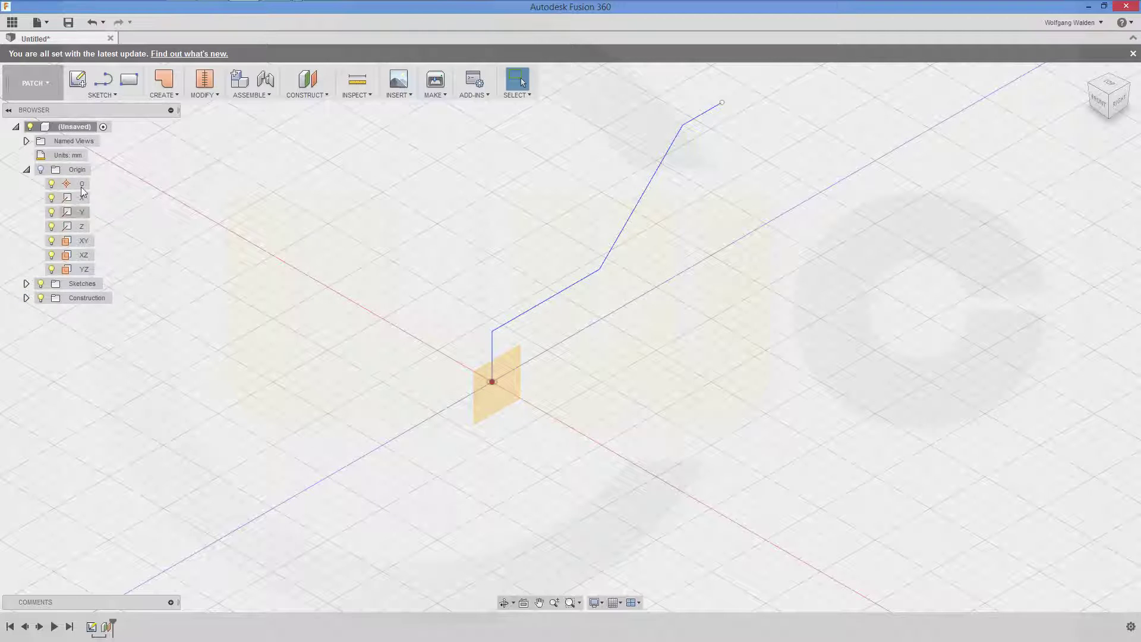
Start a sketch on the offset plane and paste the copied profile with its dimensions, without moving it.
{"action": "left_click", "coordinate": [77, 78]}
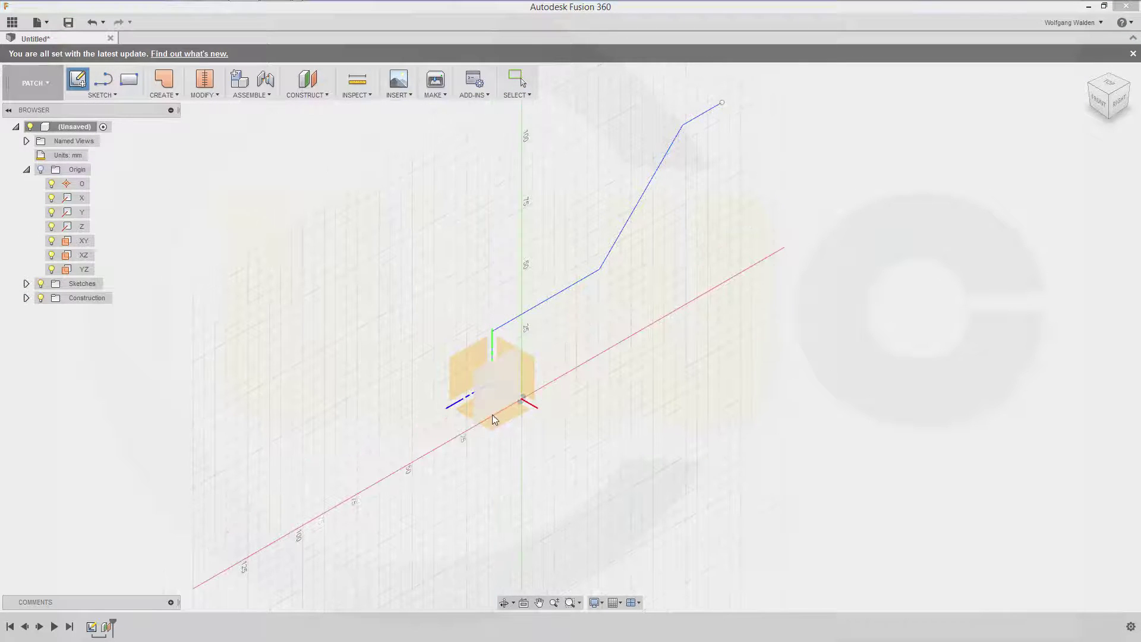
{"action": "left_click", "coordinate": [488, 406]}
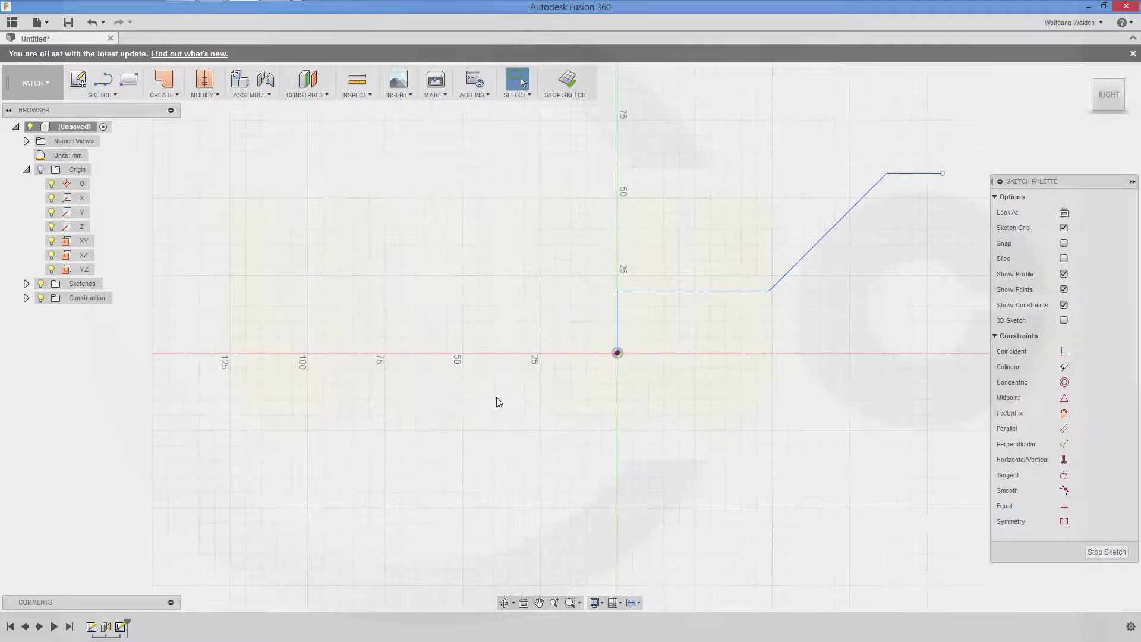
{"action": "right_click", "coordinate": [555, 394]}
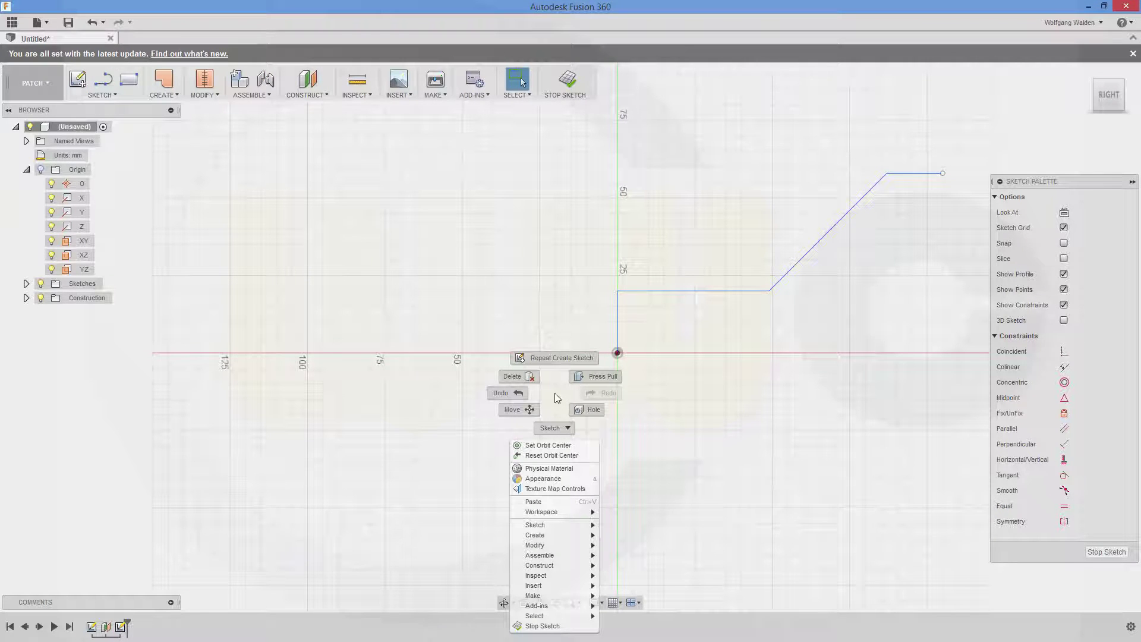
{"action": "left_click", "coordinate": [543, 503]}
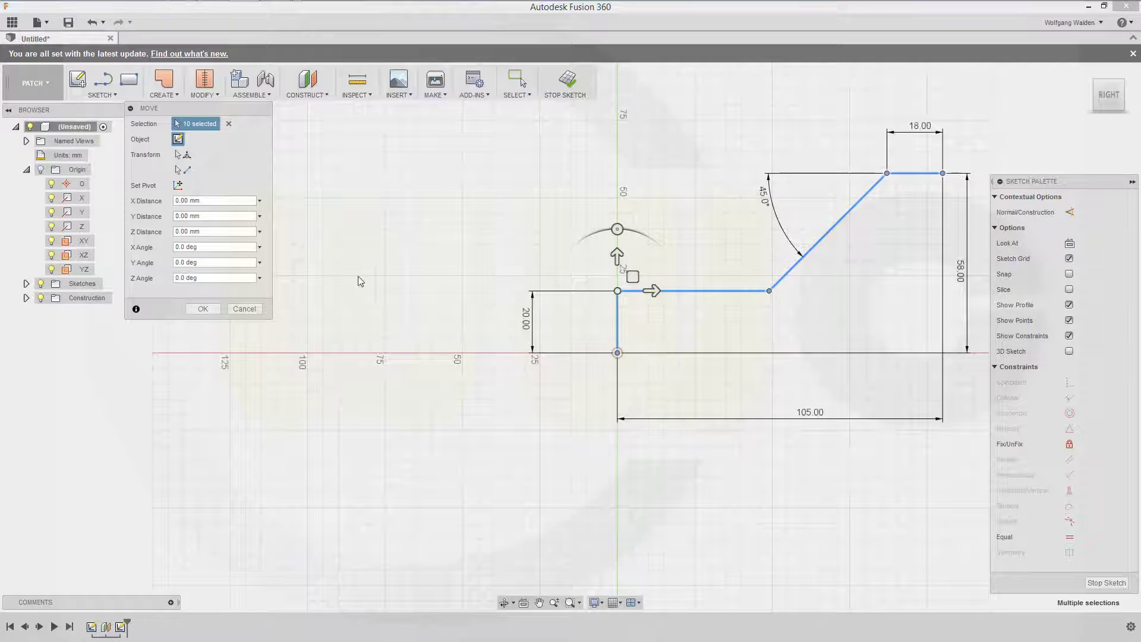
{"action": "left_click", "coordinate": [203, 310]}
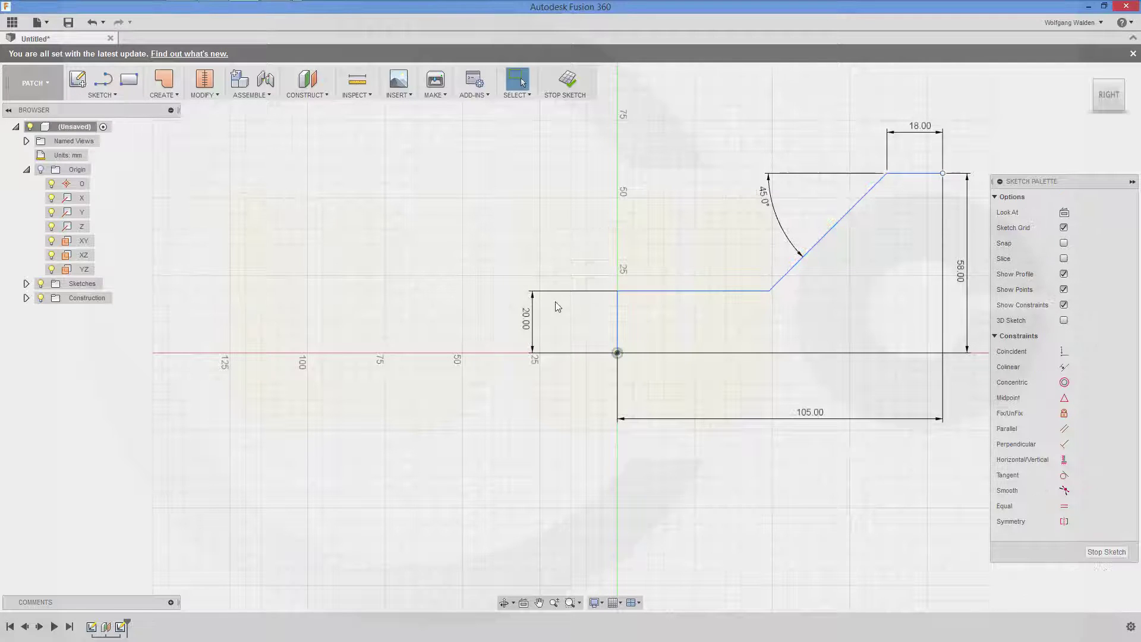
Set the pasted profile's vertical line to 38 mm, its upper horizontal line to 38 mm and its slope angle to 40°.
{"action": "double_click", "coordinate": [527, 321]}
{"action": "type", "text": "38"}
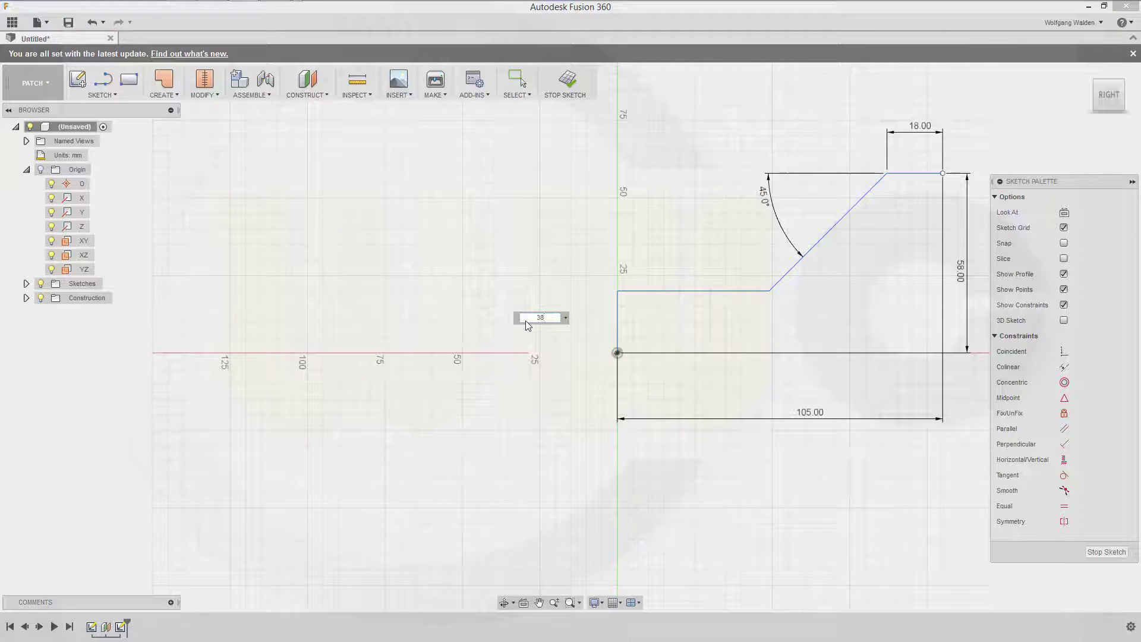
{"action": "key", "text": "Return"}
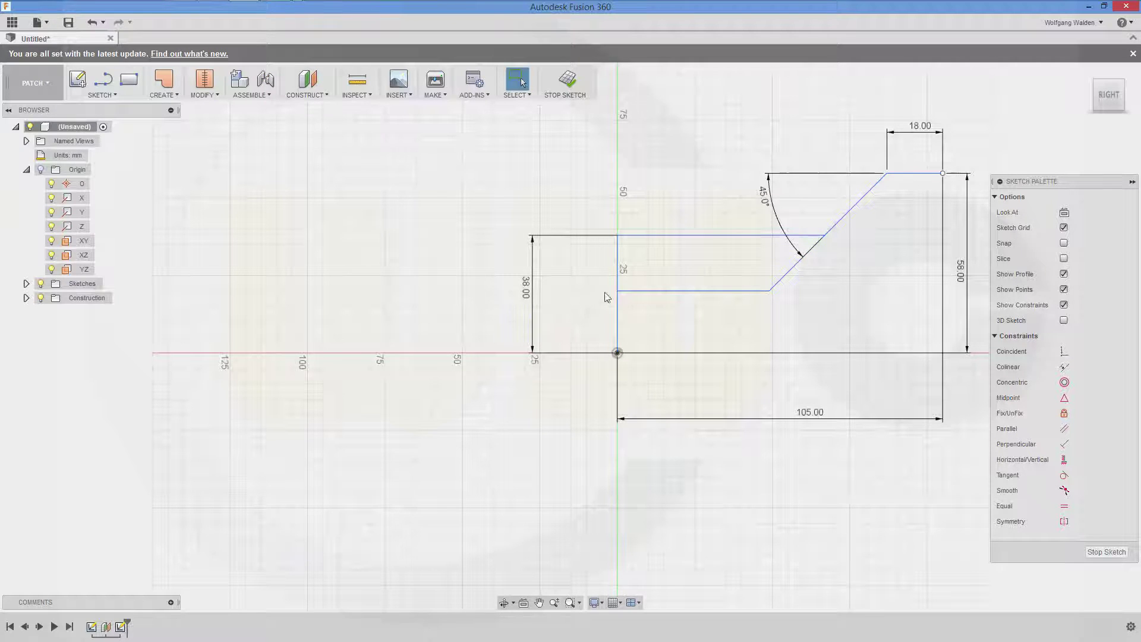
{"action": "double_click", "coordinate": [925, 127]}
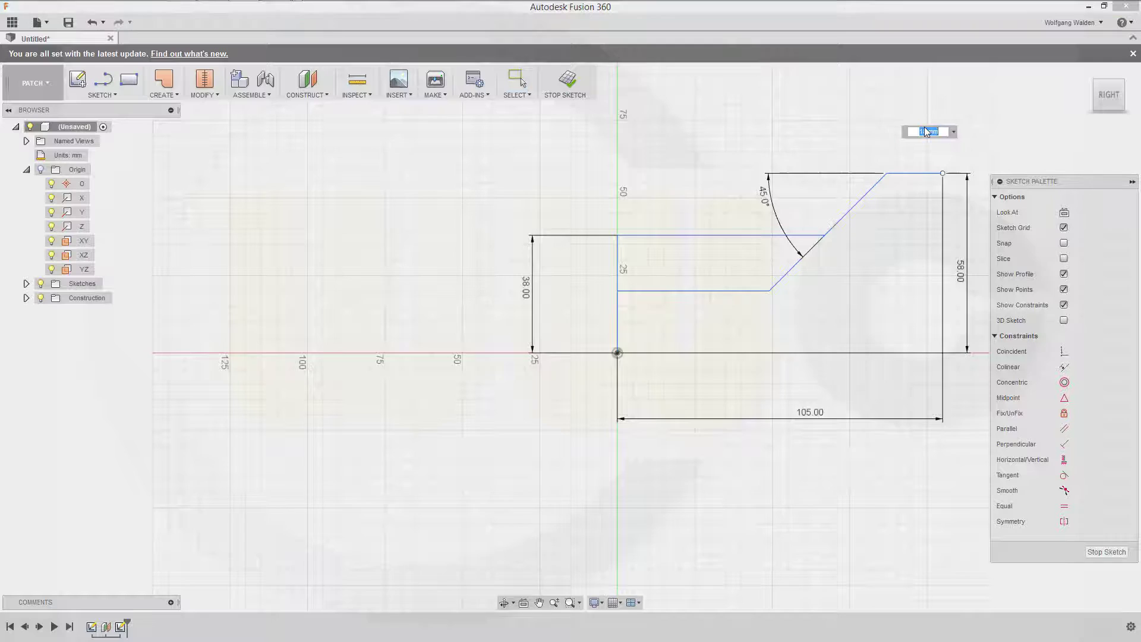
{"action": "type", "text": "38"}
{"action": "key", "text": "Return"}
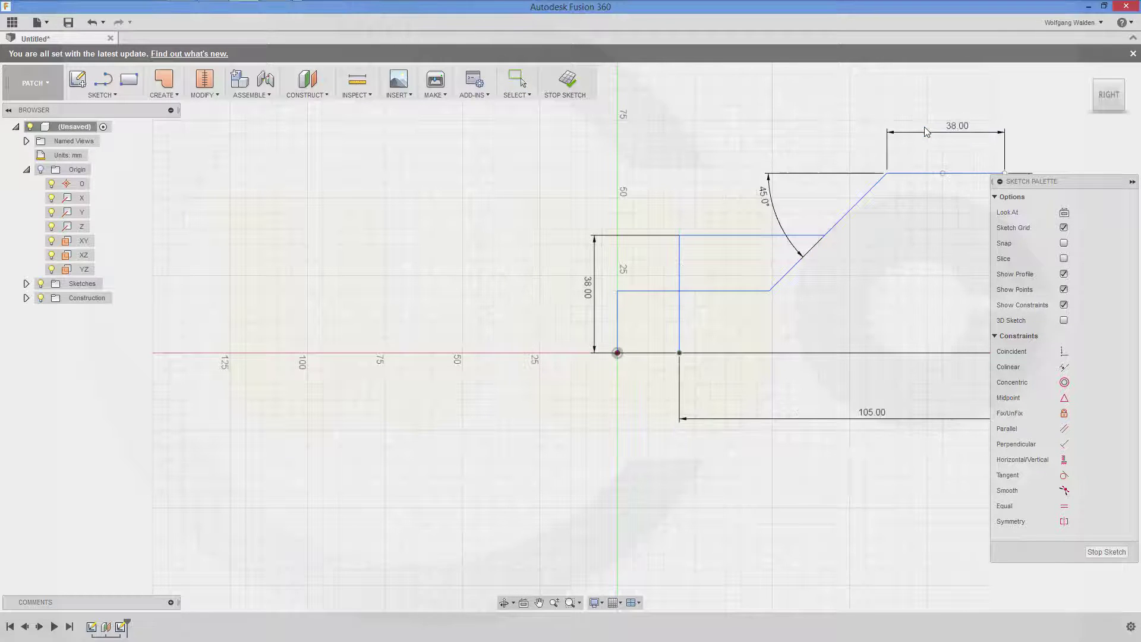
{"action": "double_click", "coordinate": [766, 206]}
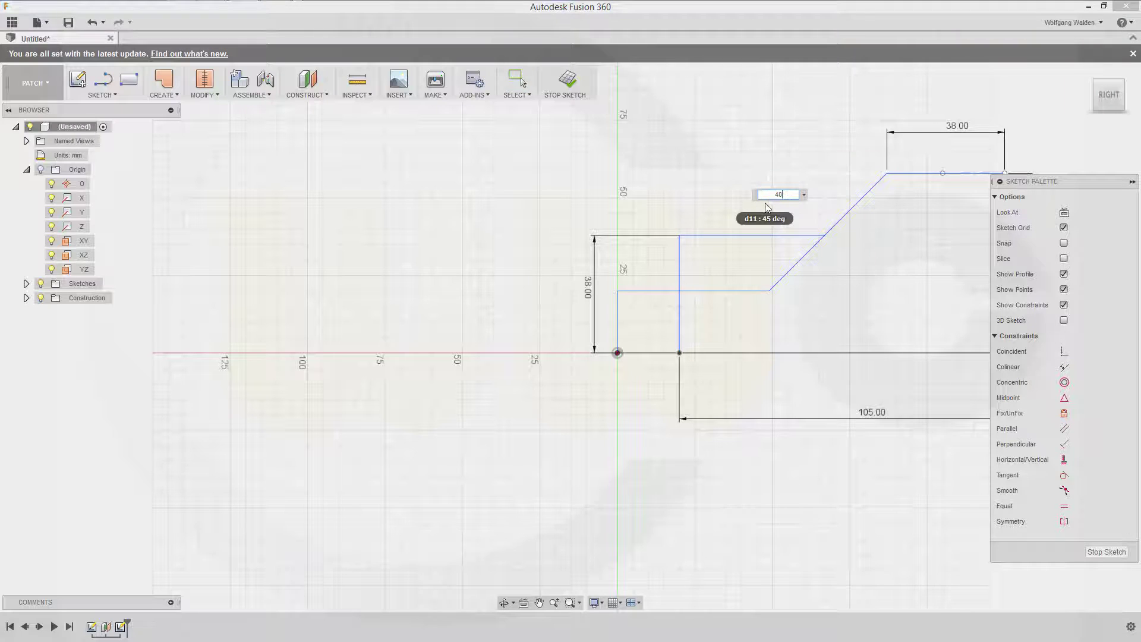
{"action": "key", "text": "Return"}
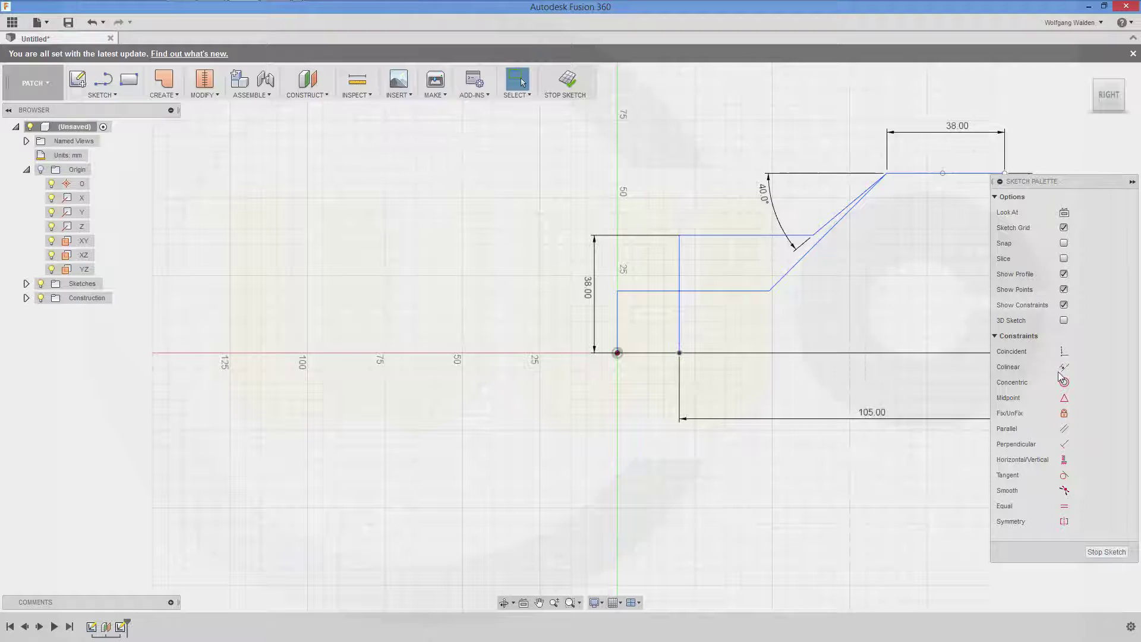
Make the lower endpoint of the pasted profile's vertical line coincident with the sketch origin and finish the sketch.
{"action": "left_click", "coordinate": [1064, 353]}
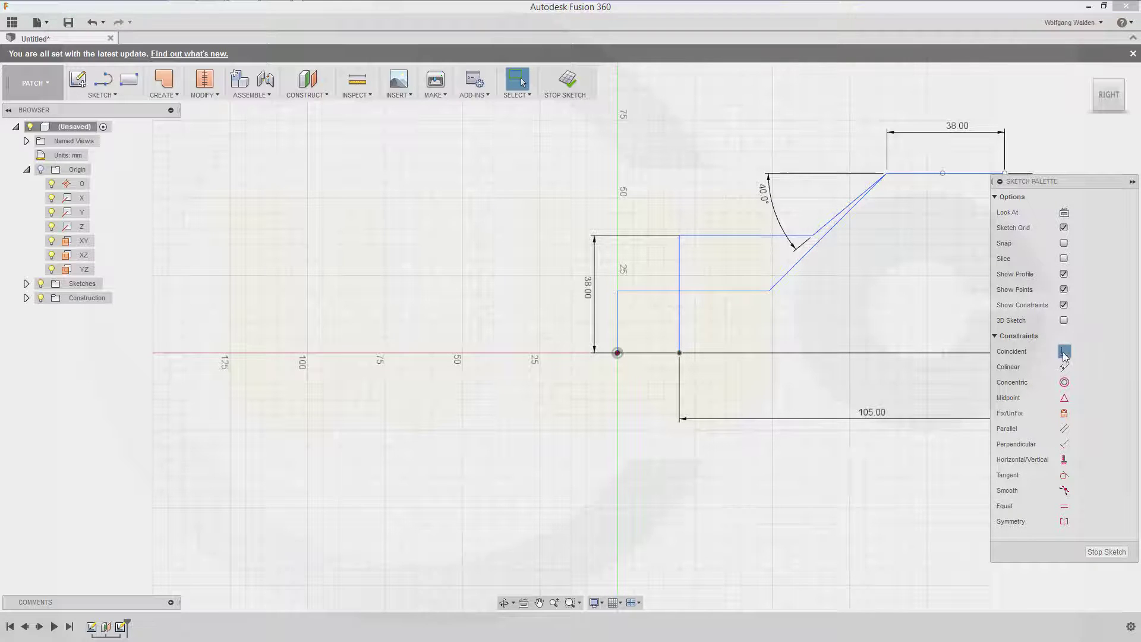
{"action": "left_click", "coordinate": [624, 354]}
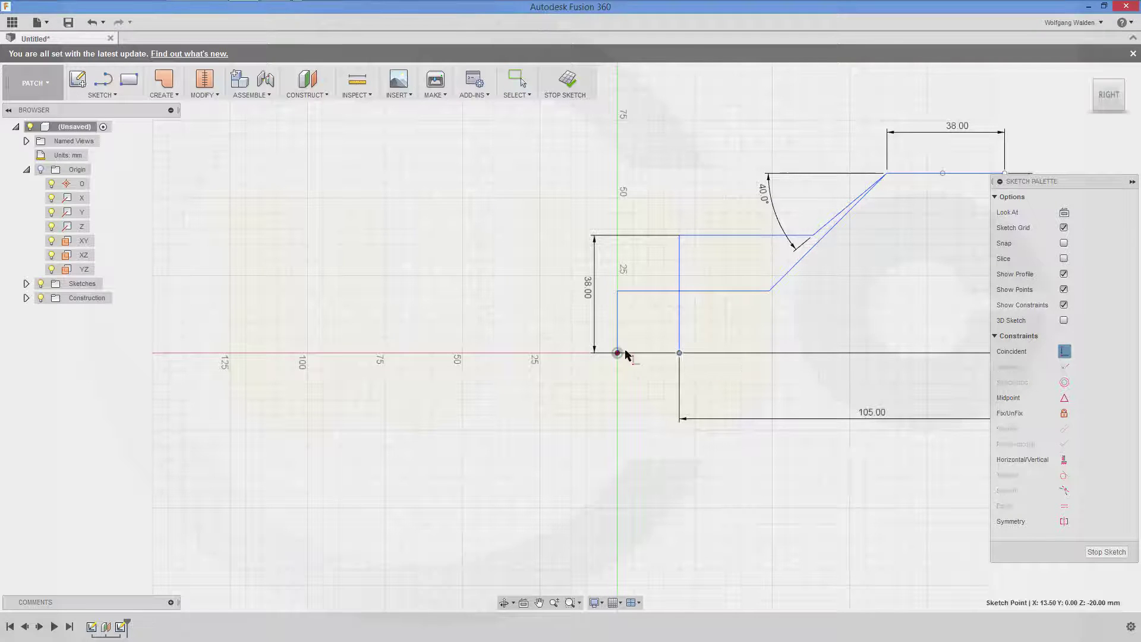
{"action": "left_click", "coordinate": [618, 354]}
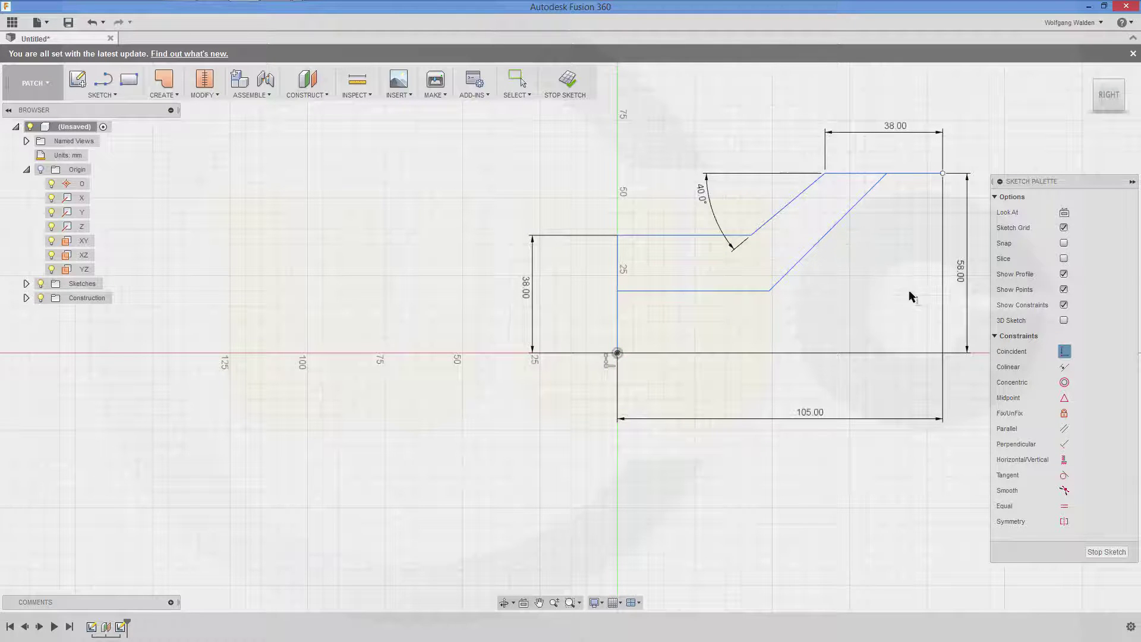
{"action": "left_click", "coordinate": [1107, 552]}
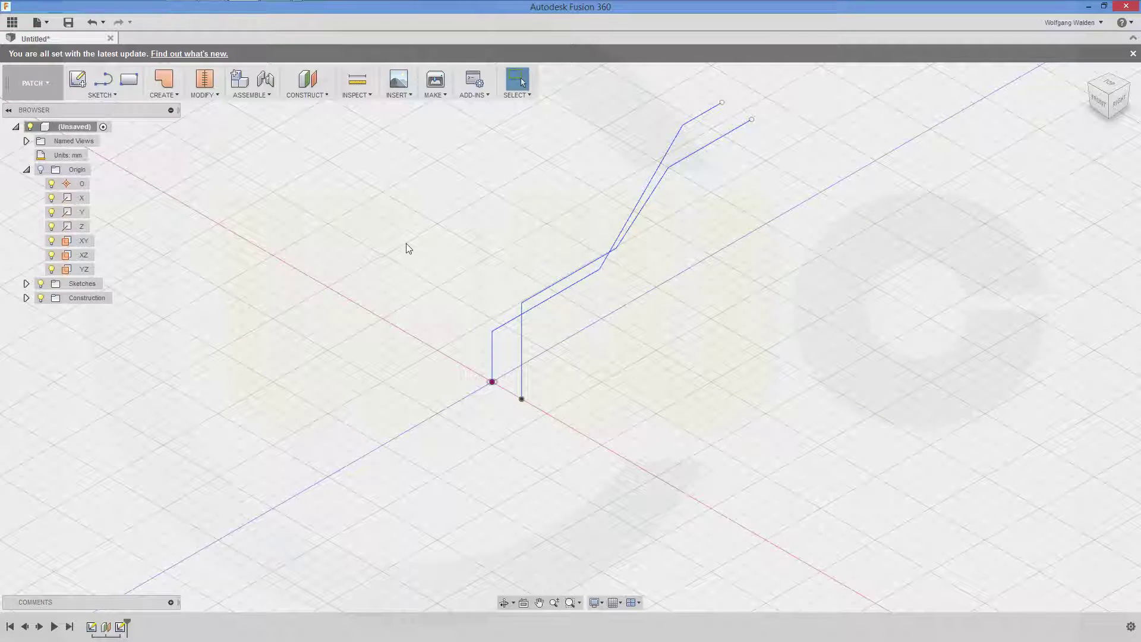
Extrude the first sketch's profile chain as a new surface body up to the offset construction plane.
{"action": "middle_click_drag", "start_coordinate": [412, 245], "coordinate": [450, 243], "text": "shift"}
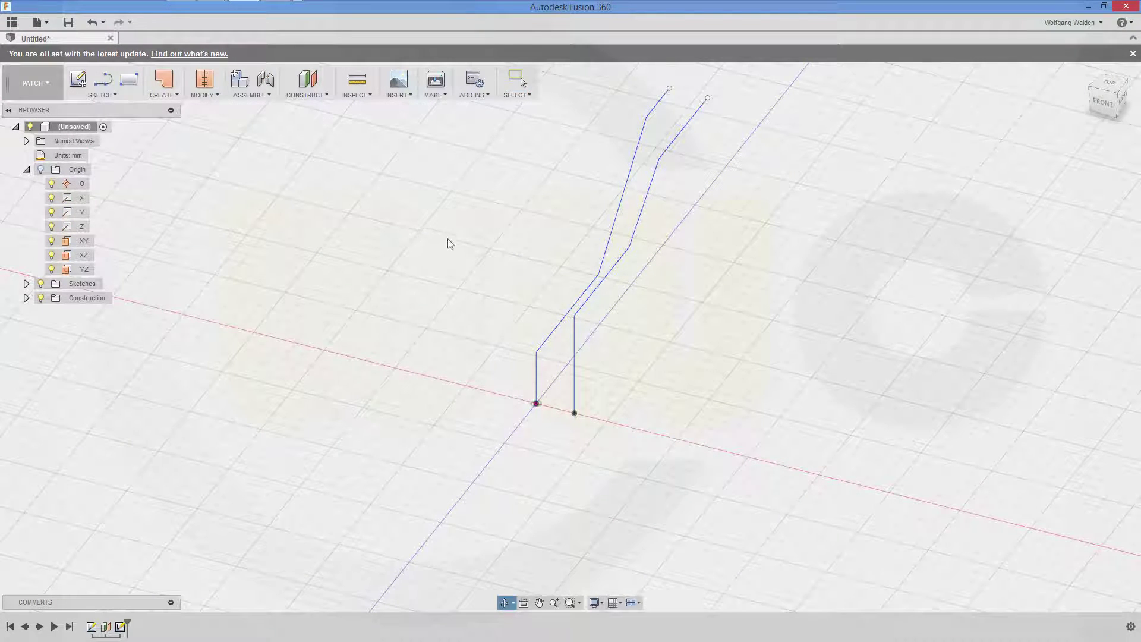
{"action": "left_click", "coordinate": [178, 95]}
{"action": "left_click", "coordinate": [173, 108]}
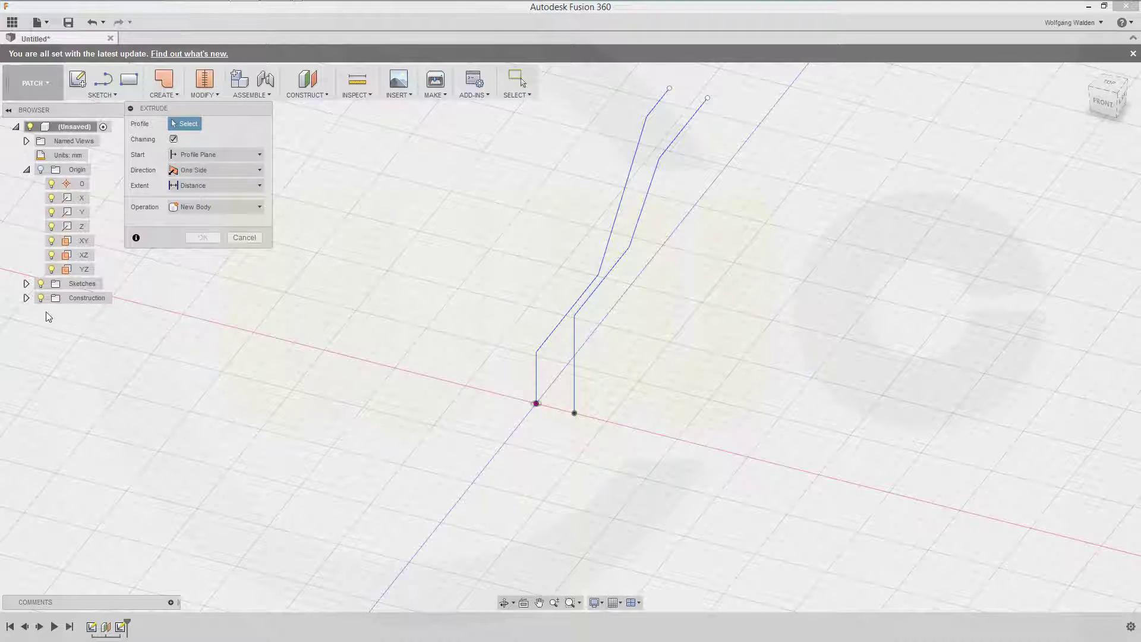
{"action": "left_click", "coordinate": [27, 285]}
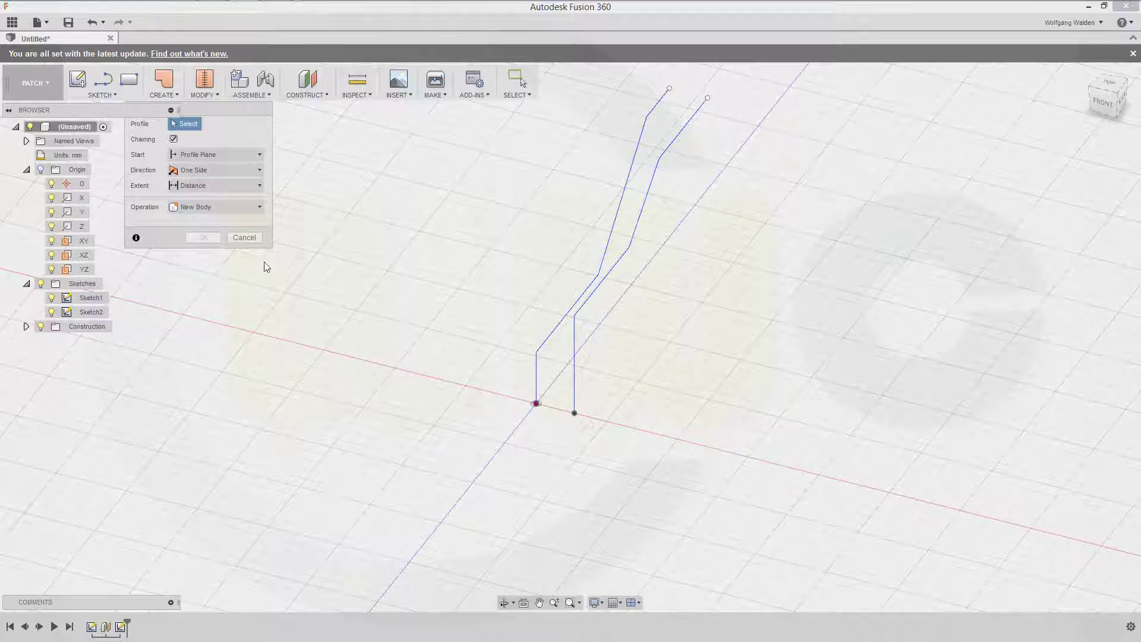
{"action": "left_click", "coordinate": [541, 347]}
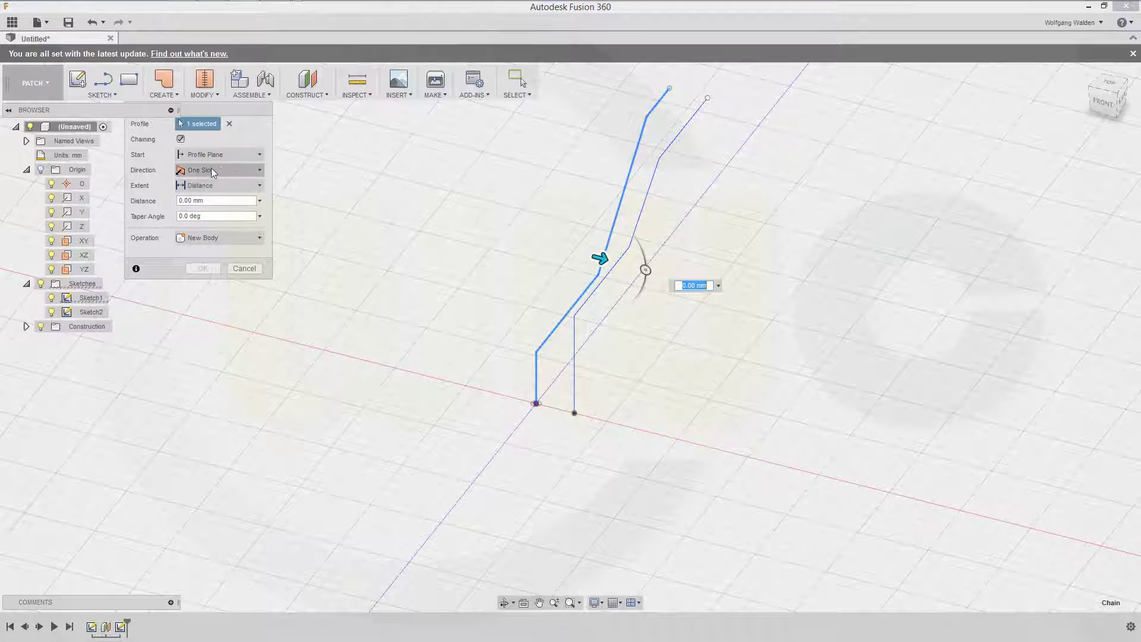
{"action": "left_click", "coordinate": [259, 185]}
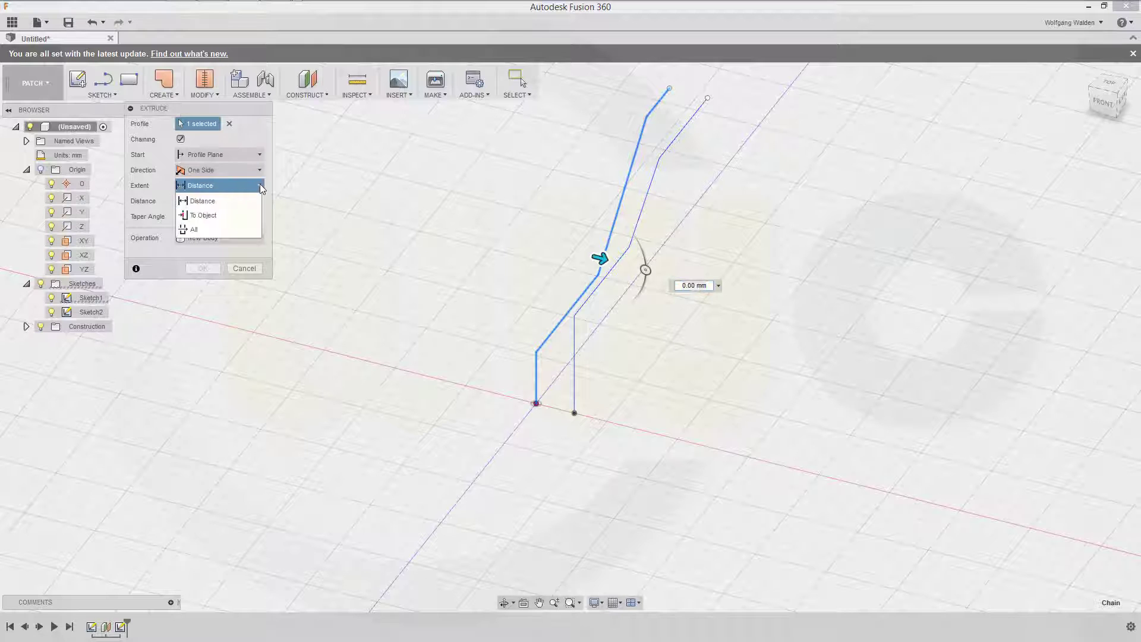
{"action": "left_click", "coordinate": [215, 213]}
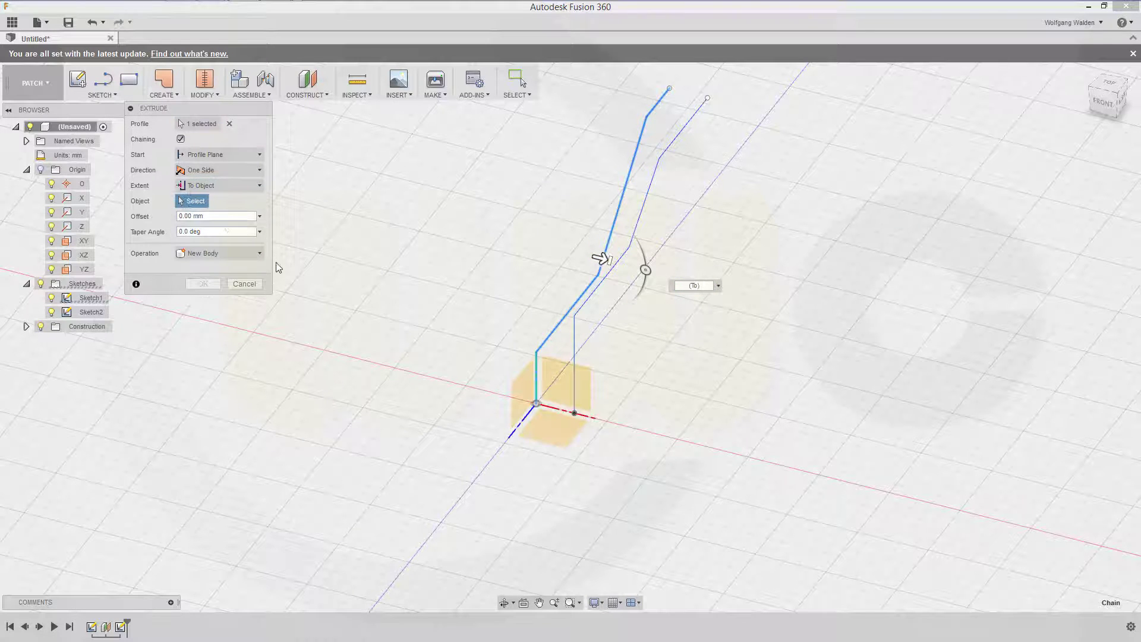
{"action": "left_click", "coordinate": [26, 326]}
{"action": "left_click", "coordinate": [77, 341]}
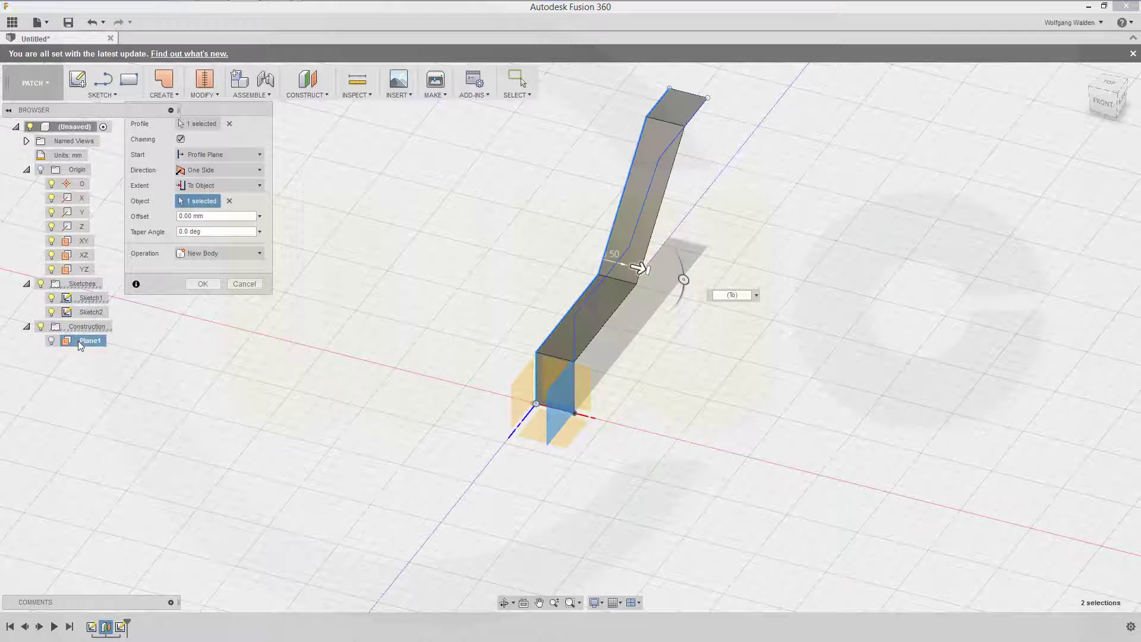
{"action": "left_click", "coordinate": [205, 284]}
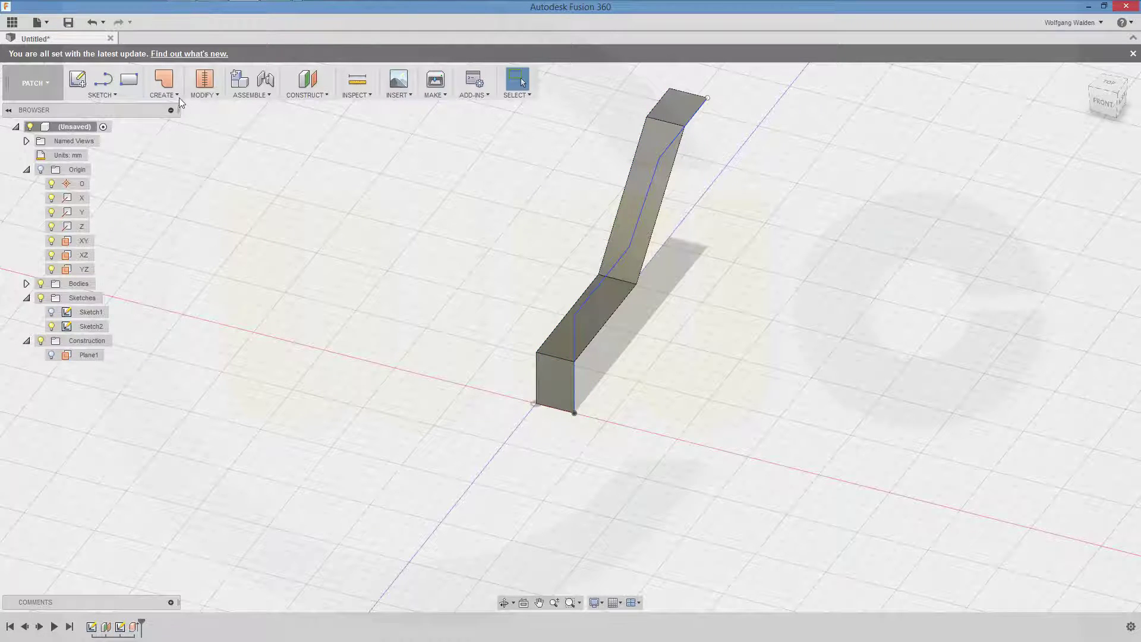
Extrude the second sketch's profile chain one-sided by (65-27)/2 mm as a new surface body.
{"action": "left_click", "coordinate": [178, 96]}
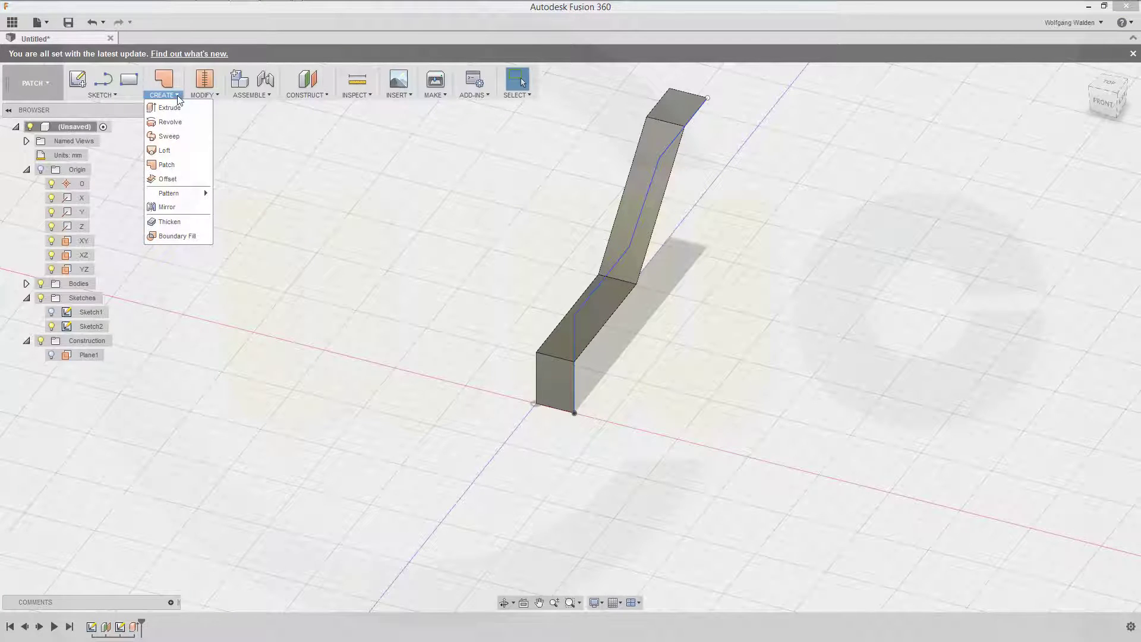
{"action": "left_click", "coordinate": [170, 108]}
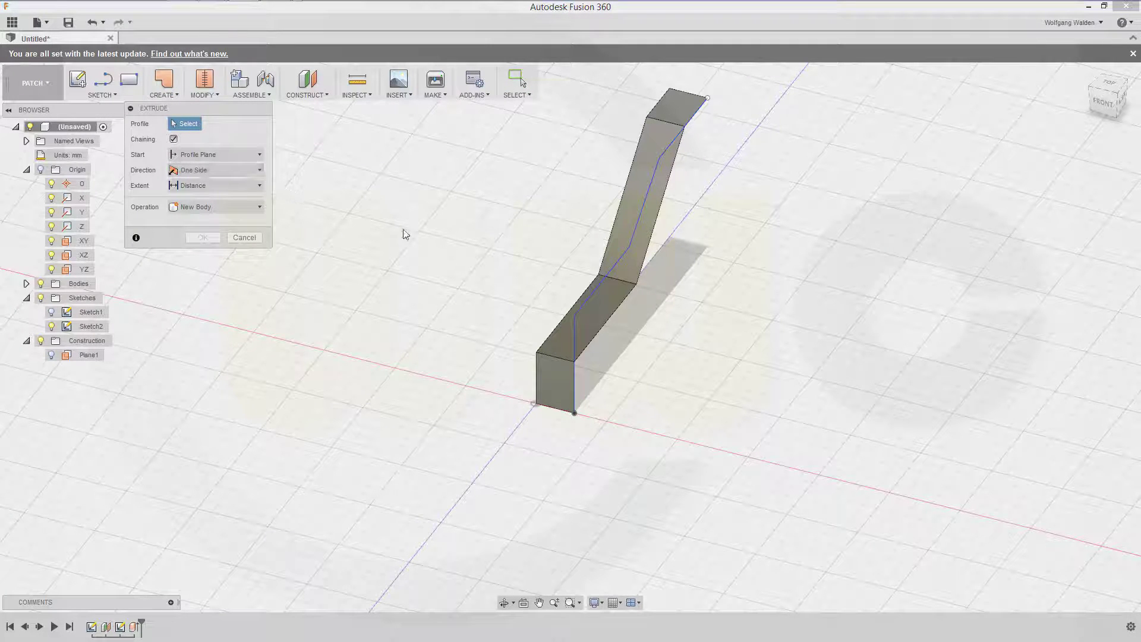
{"action": "left_click", "coordinate": [584, 305]}
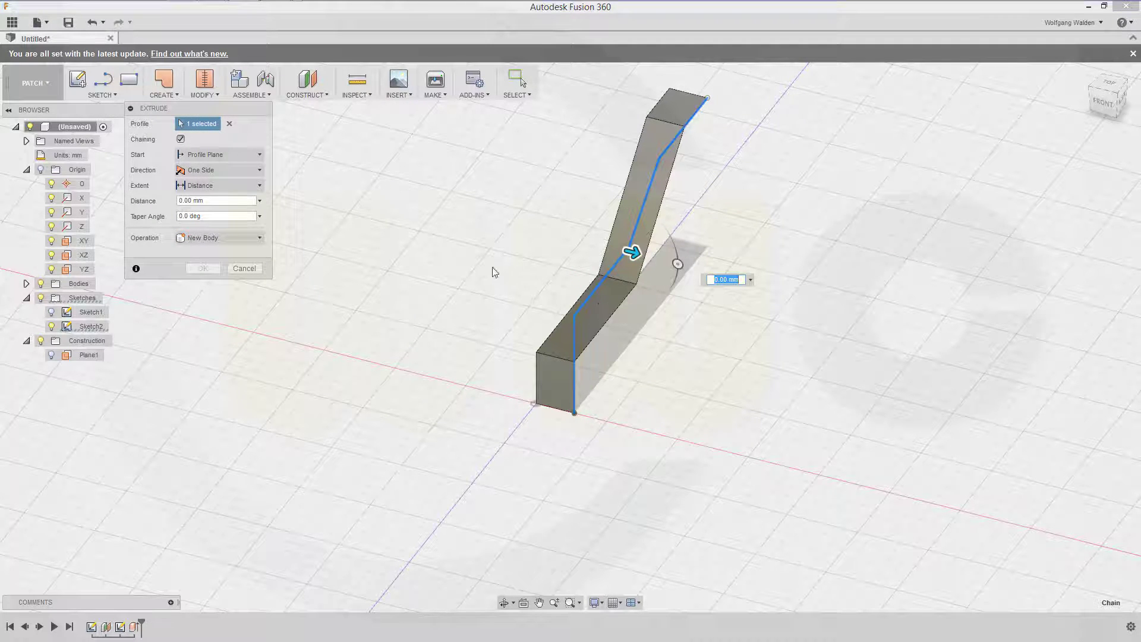
{"action": "left_click", "coordinate": [221, 201]}
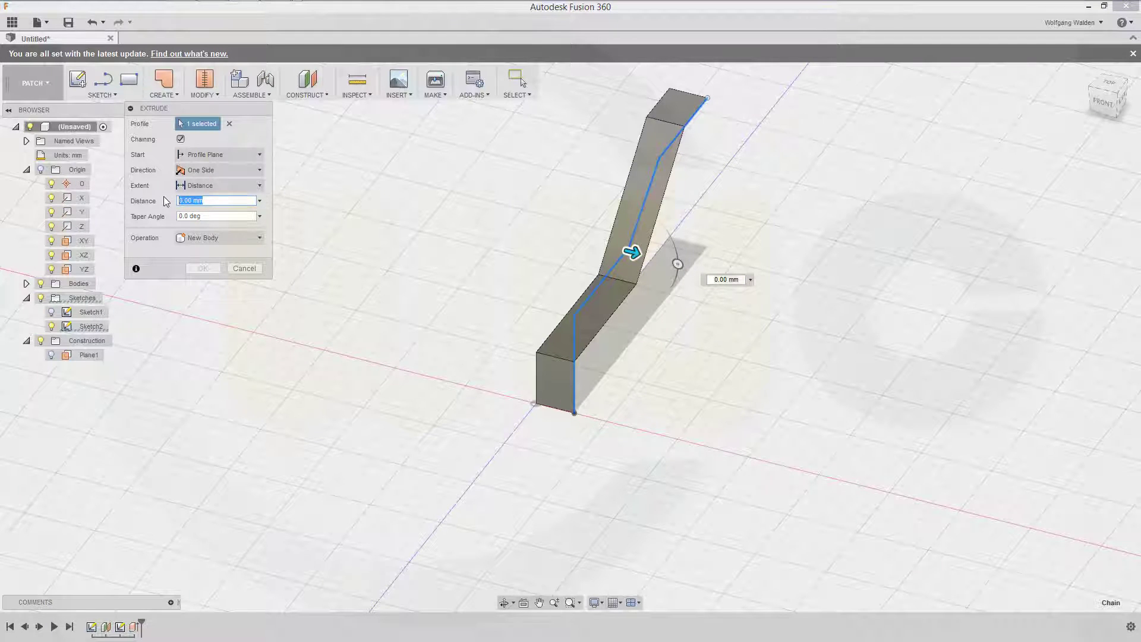
{"action": "key", "text": "BackSpace"}
{"action": "type", "text": "(65-27)"}
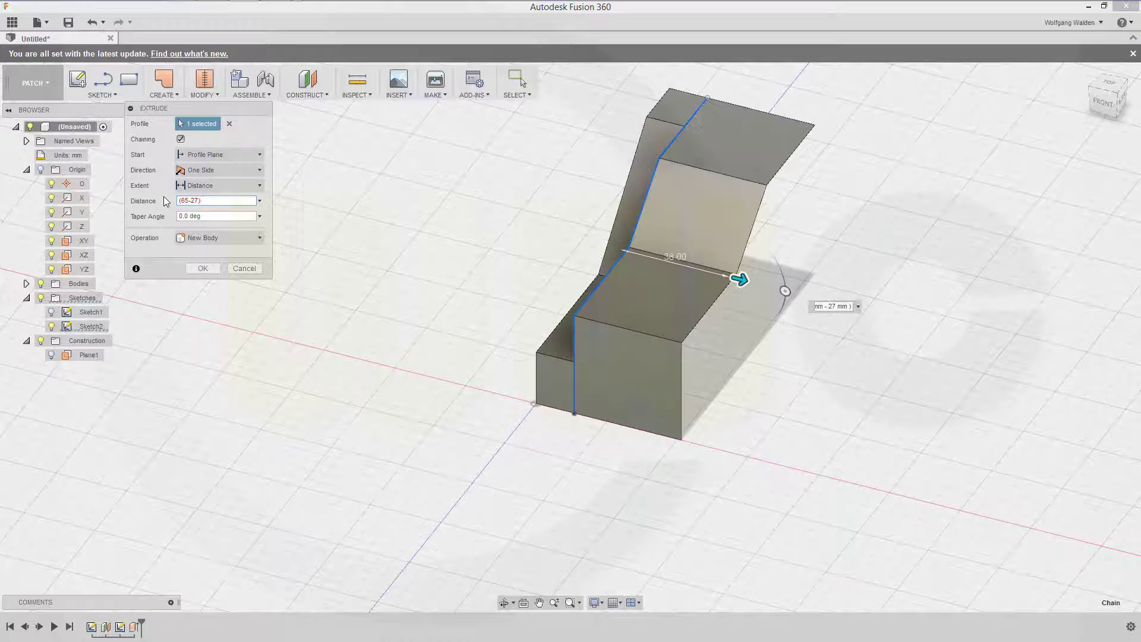
{"action": "type", "text": "/2"}
{"action": "key", "text": "Return"}
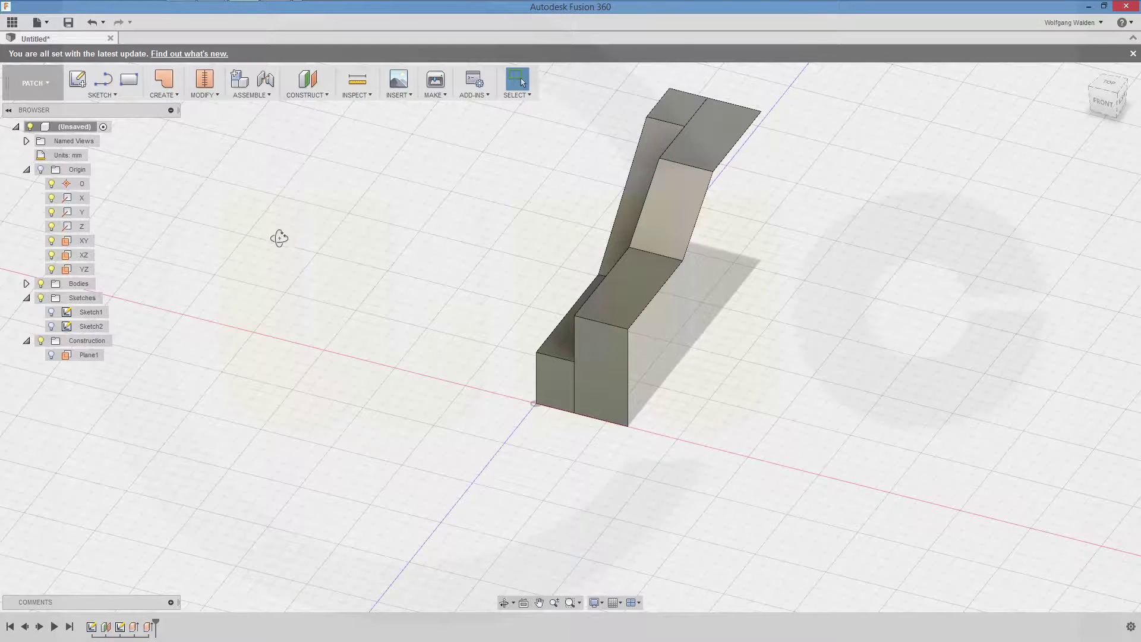
Stitch the two extruded surface bodies together with a 1.00 mm tolerance.
{"action": "middle_click_drag", "start_coordinate": [279, 238], "coordinate": [326, 242], "text": "shift"}
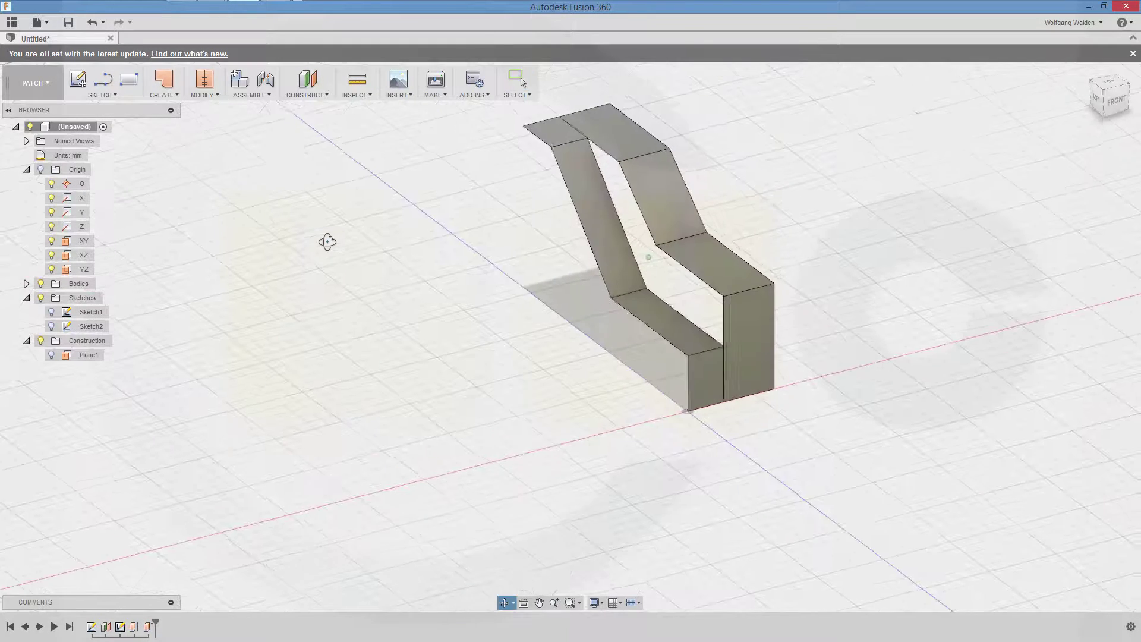
{"action": "left_click", "coordinate": [179, 96]}
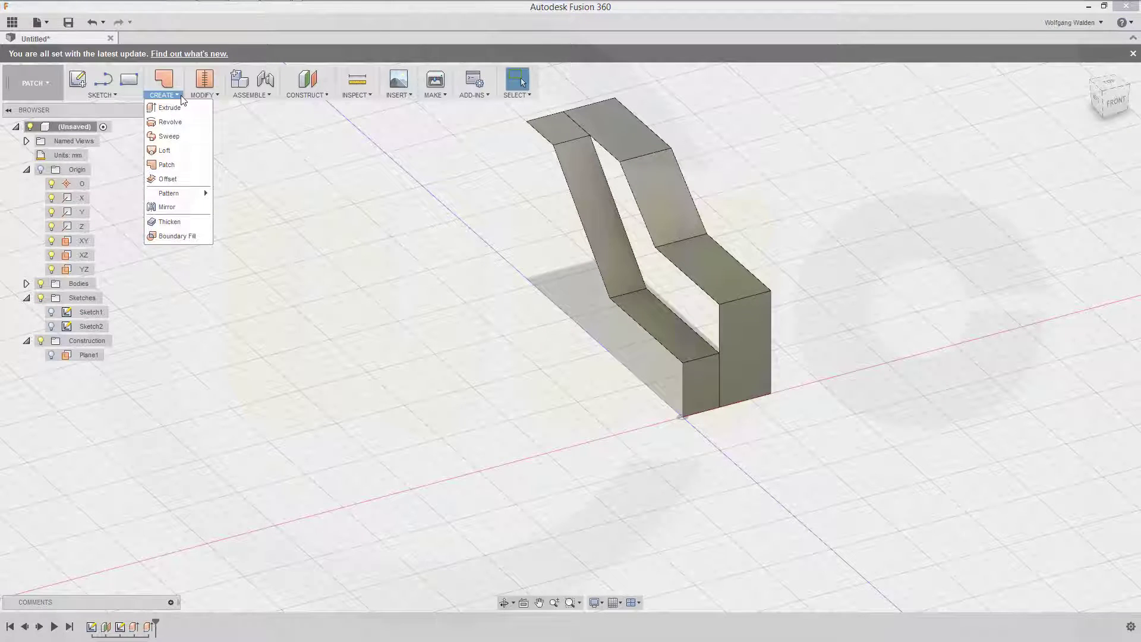
{"action": "left_click", "coordinate": [208, 94]}
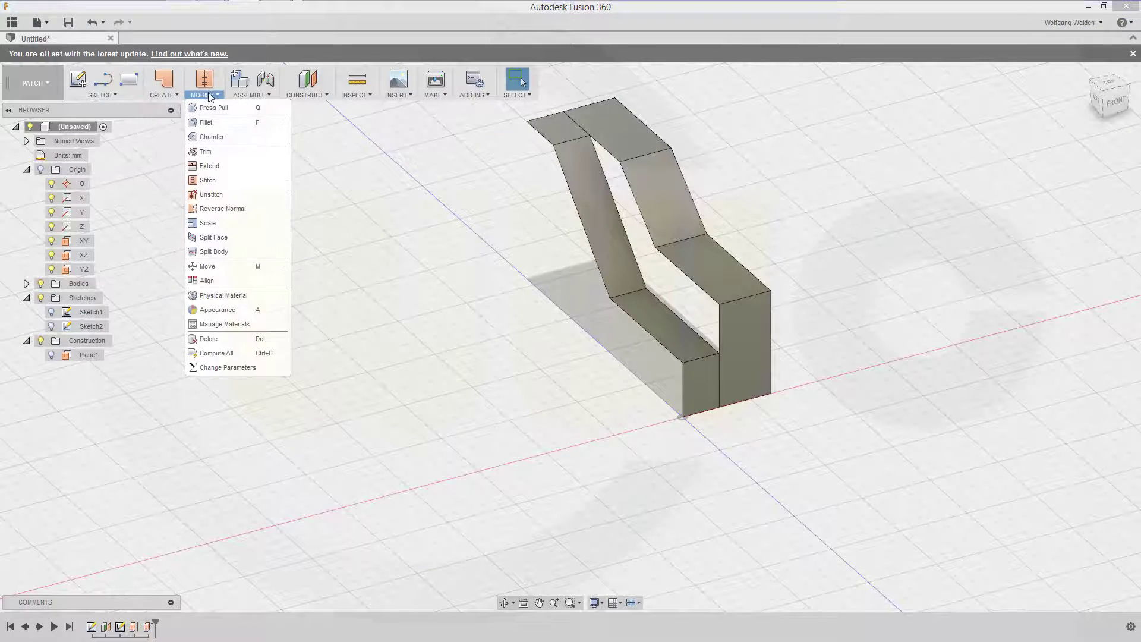
{"action": "left_click", "coordinate": [207, 180]}
{"action": "left_click", "coordinate": [596, 194]}
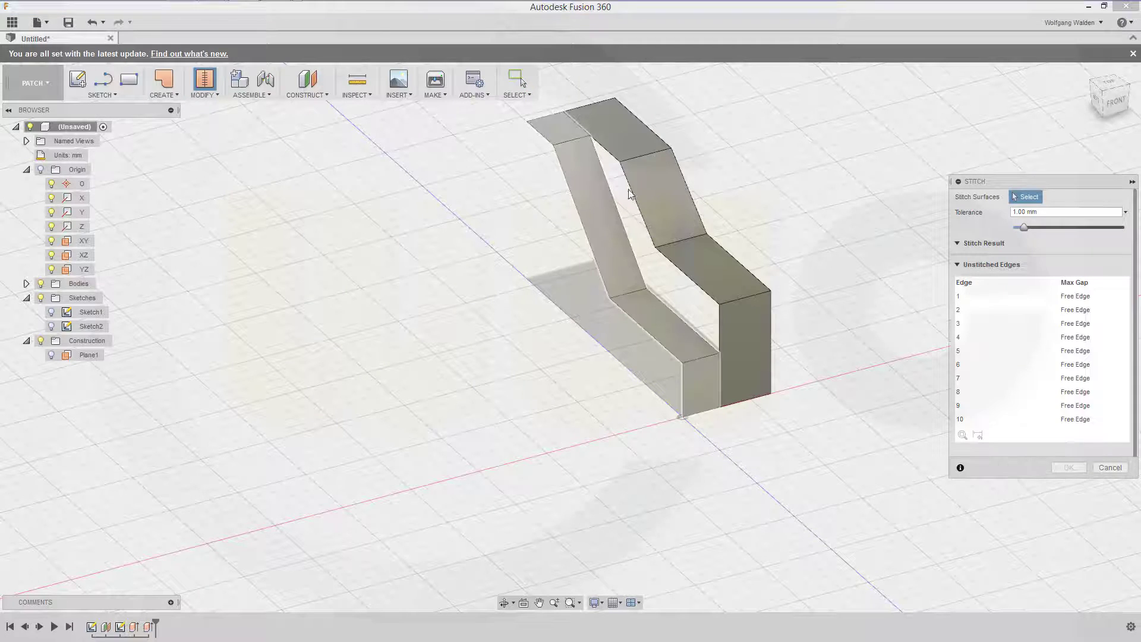
{"action": "left_click", "coordinate": [658, 186]}
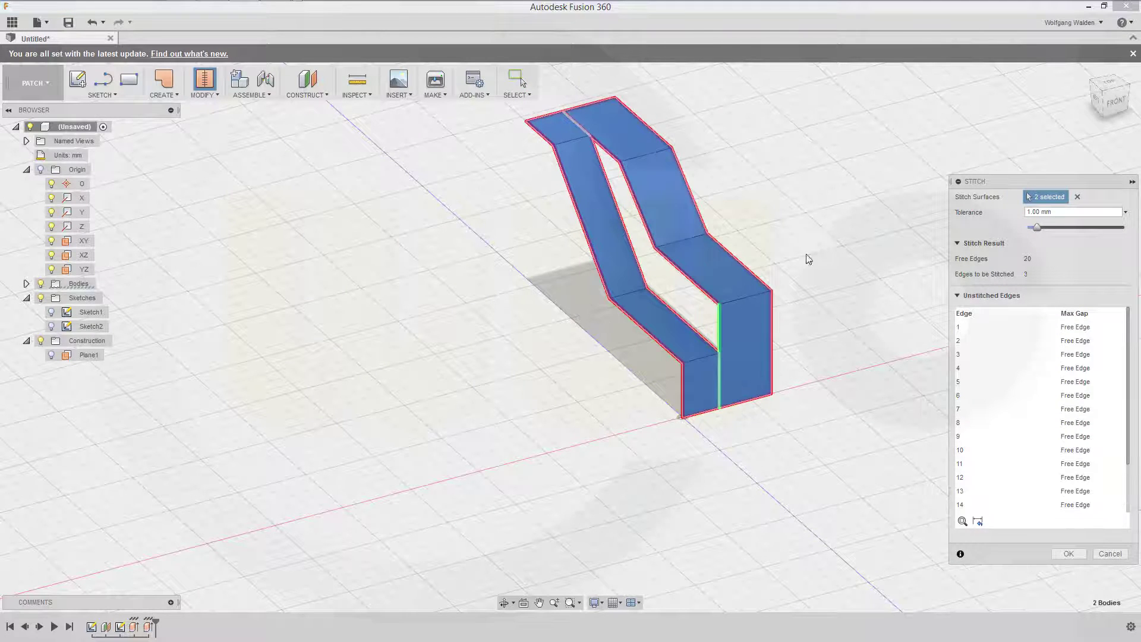
{"action": "left_click", "coordinate": [1068, 554]}
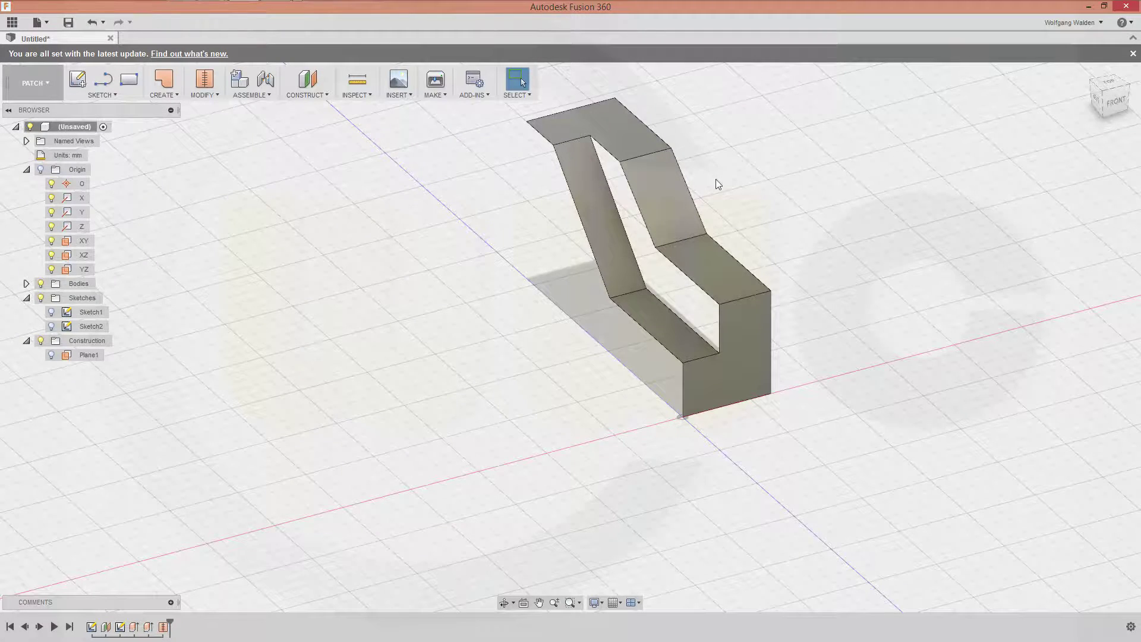
Patch the open gap between the two stepped surfaces as a new body with Connected continuity.
{"action": "middle_click_drag", "start_coordinate": [716, 179], "coordinate": [698, 261], "text": "shift"}
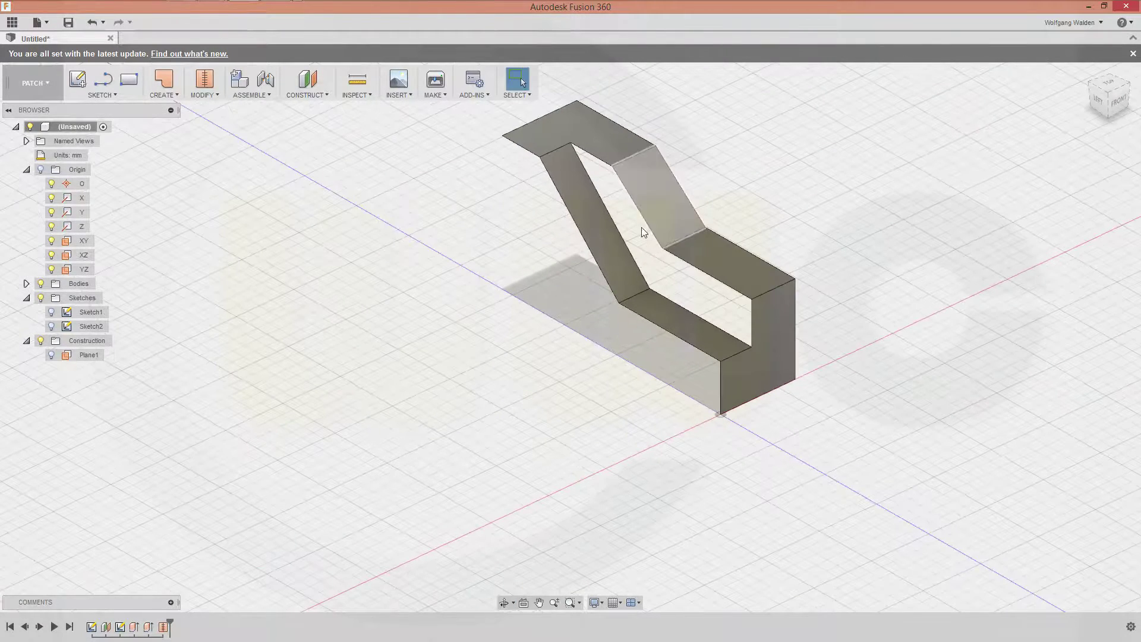
{"action": "left_click", "coordinate": [181, 96]}
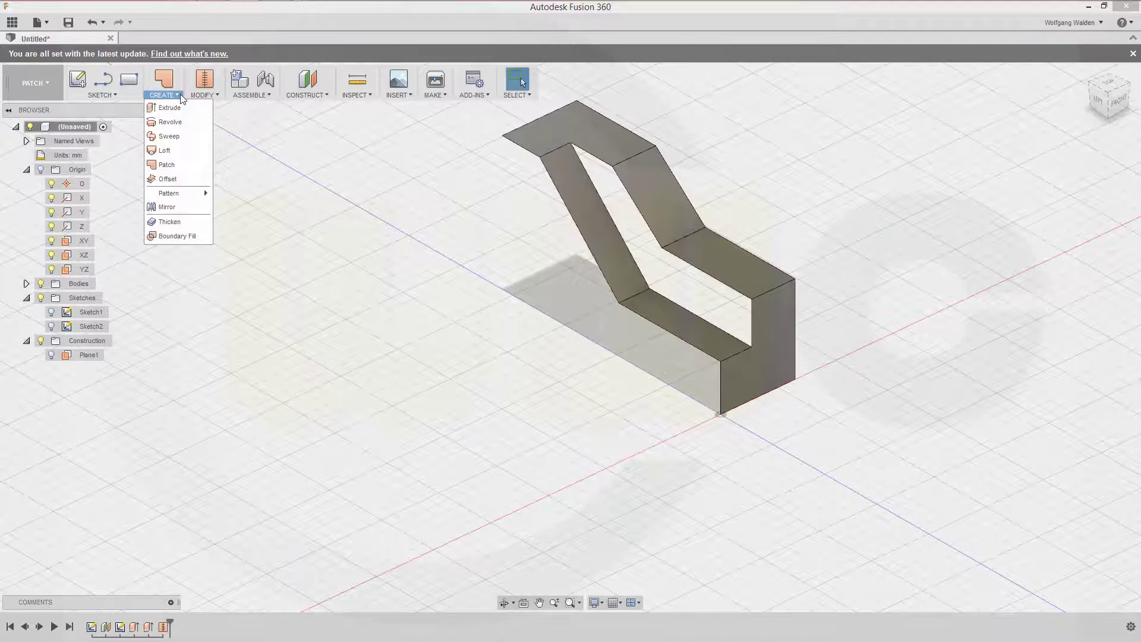
{"action": "left_click", "coordinate": [166, 166]}
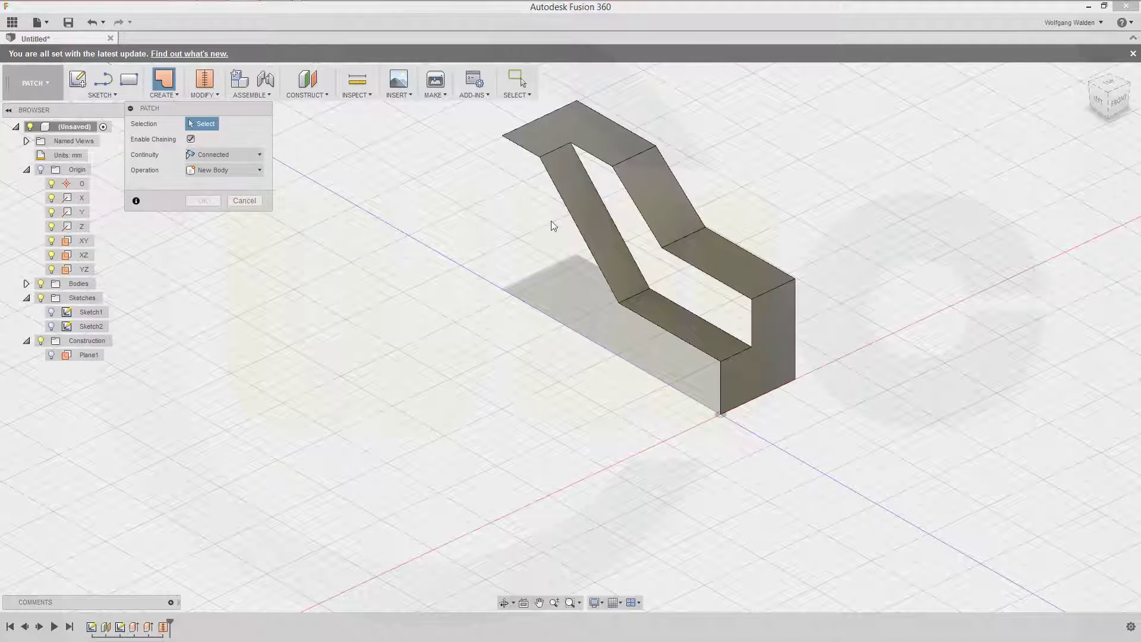
{"action": "left_click", "coordinate": [617, 176]}
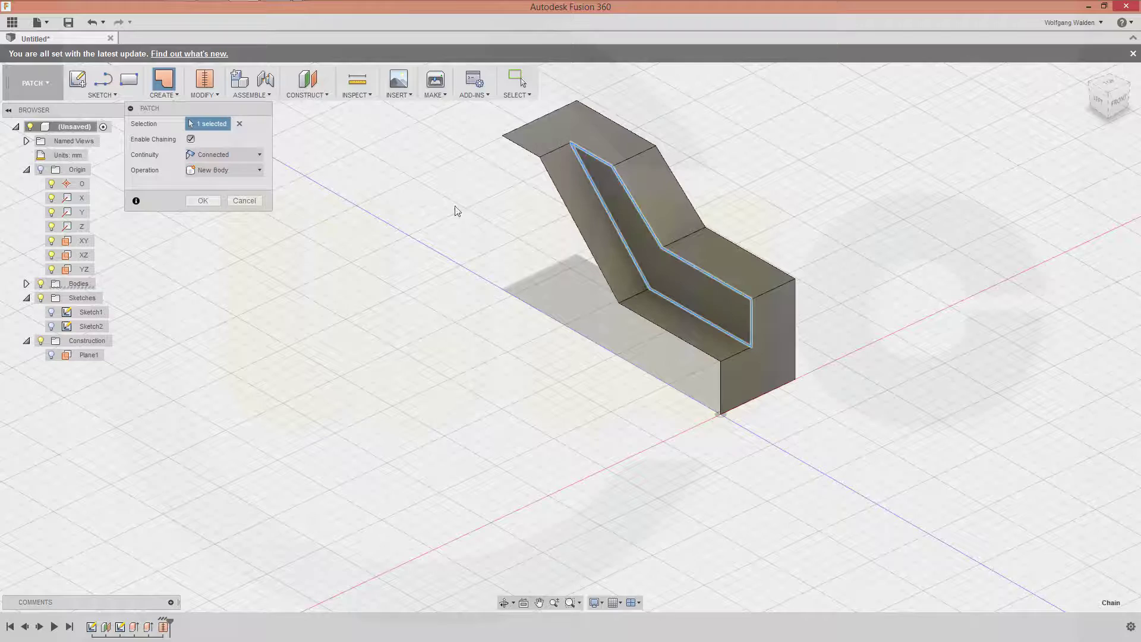
{"action": "left_click", "coordinate": [260, 171]}
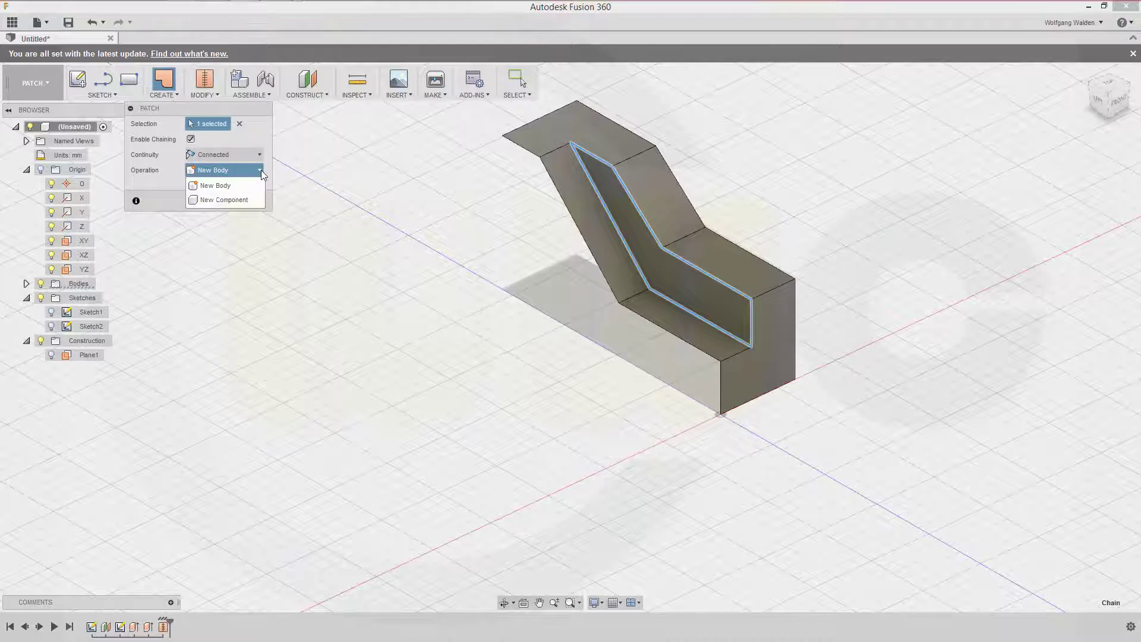
{"action": "left_click", "coordinate": [262, 170]}
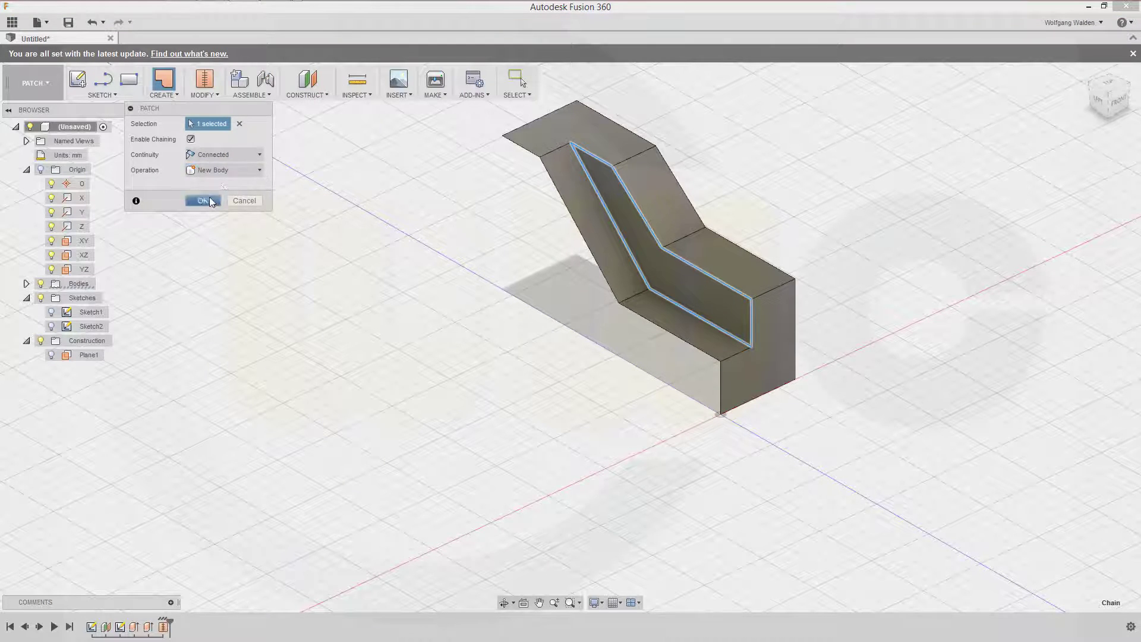
{"action": "left_click", "coordinate": [204, 201]}
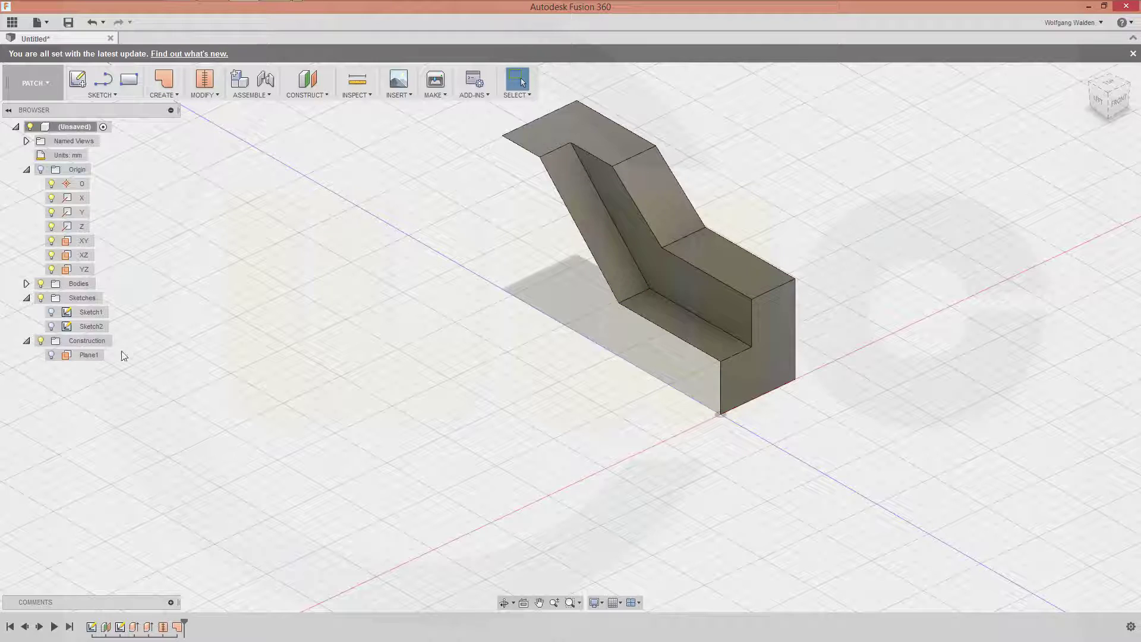
{"action": "left_click", "coordinate": [27, 284]}
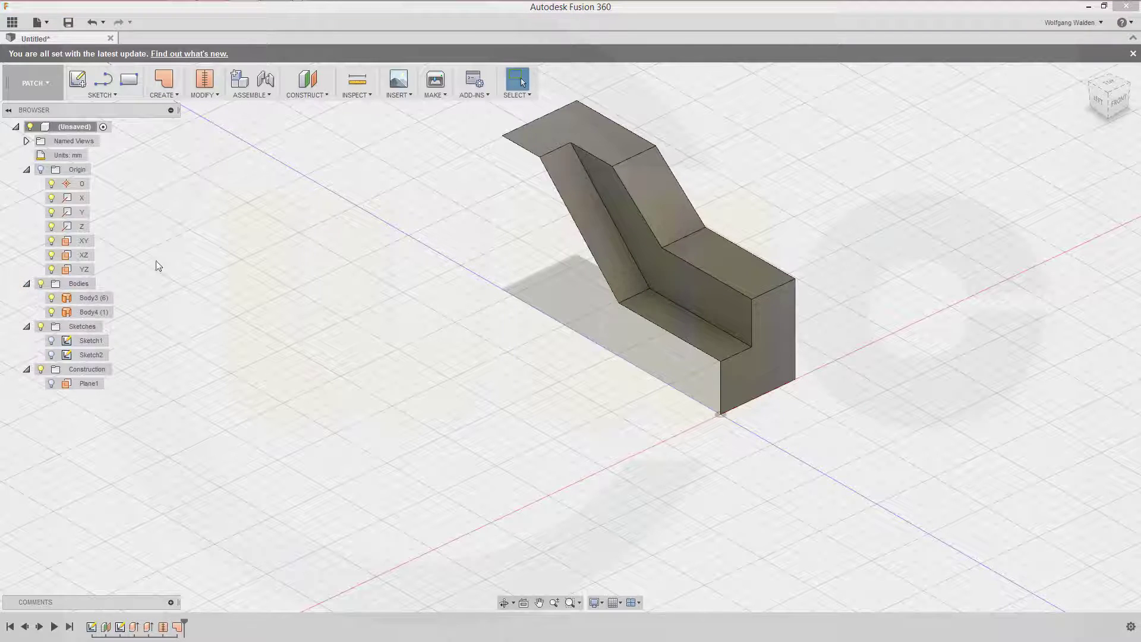
{"action": "left_click", "coordinate": [216, 94]}
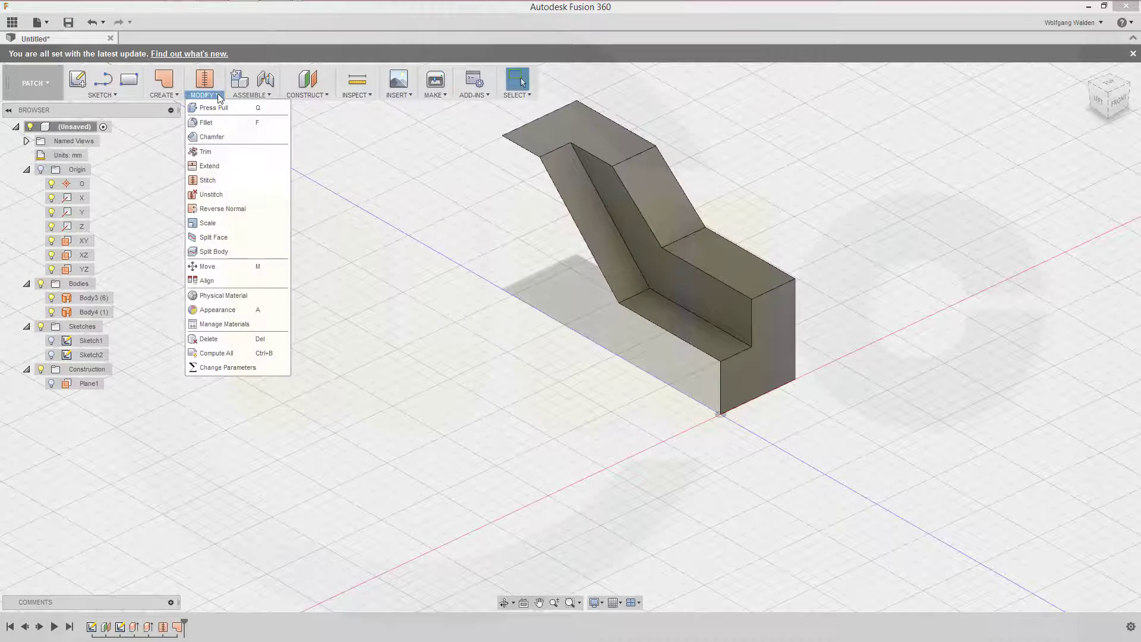
{"action": "left_click", "coordinate": [207, 180]}
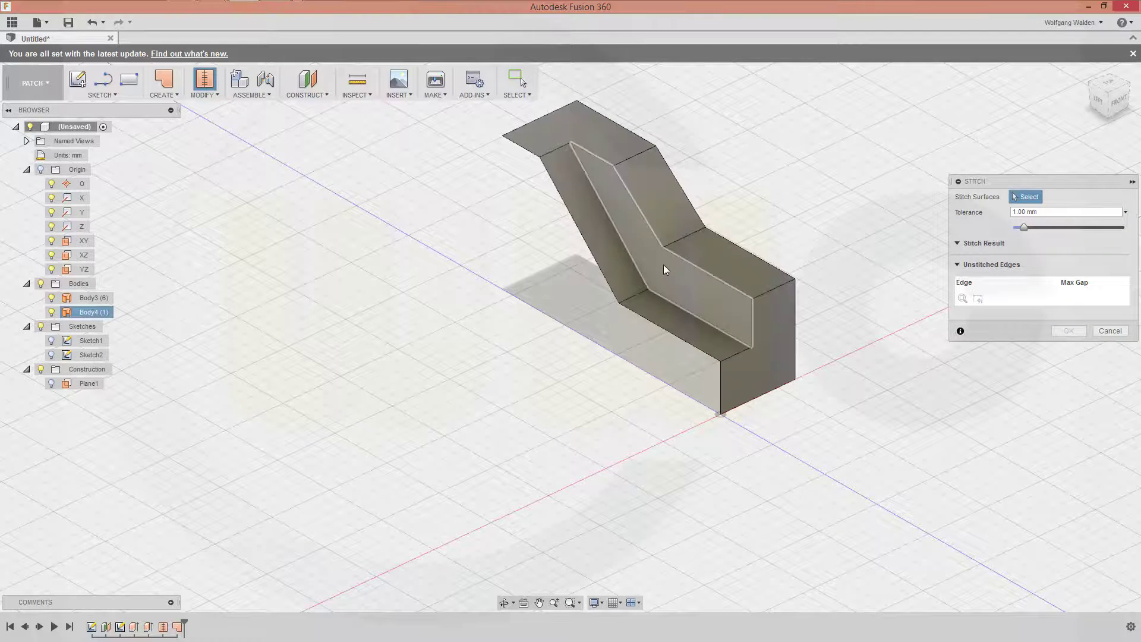
{"action": "left_click", "coordinate": [677, 218]}
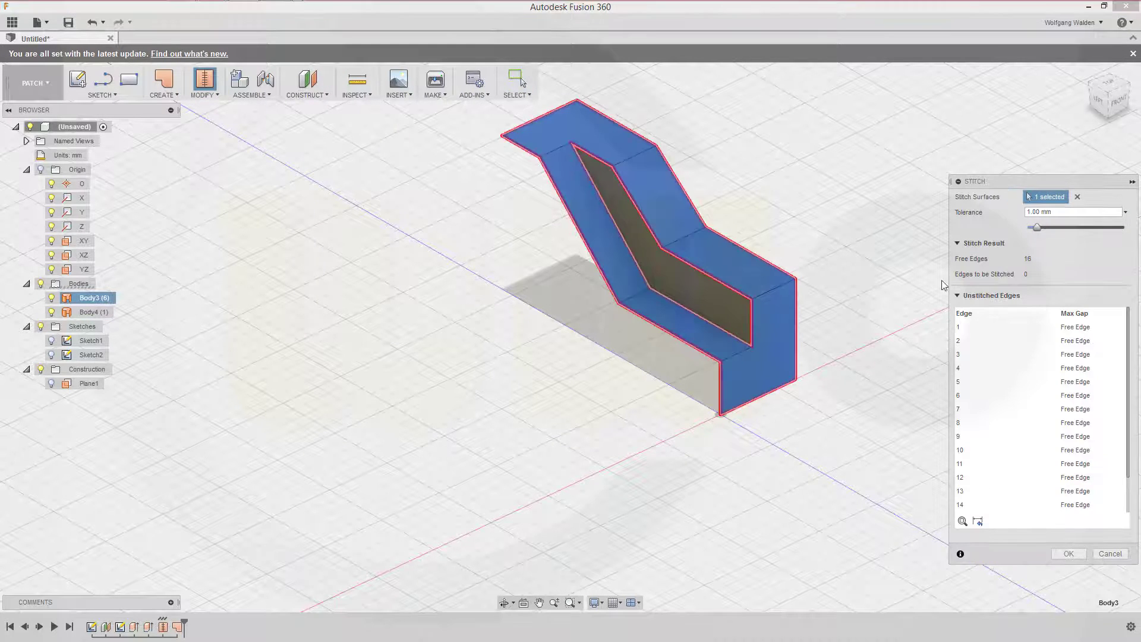
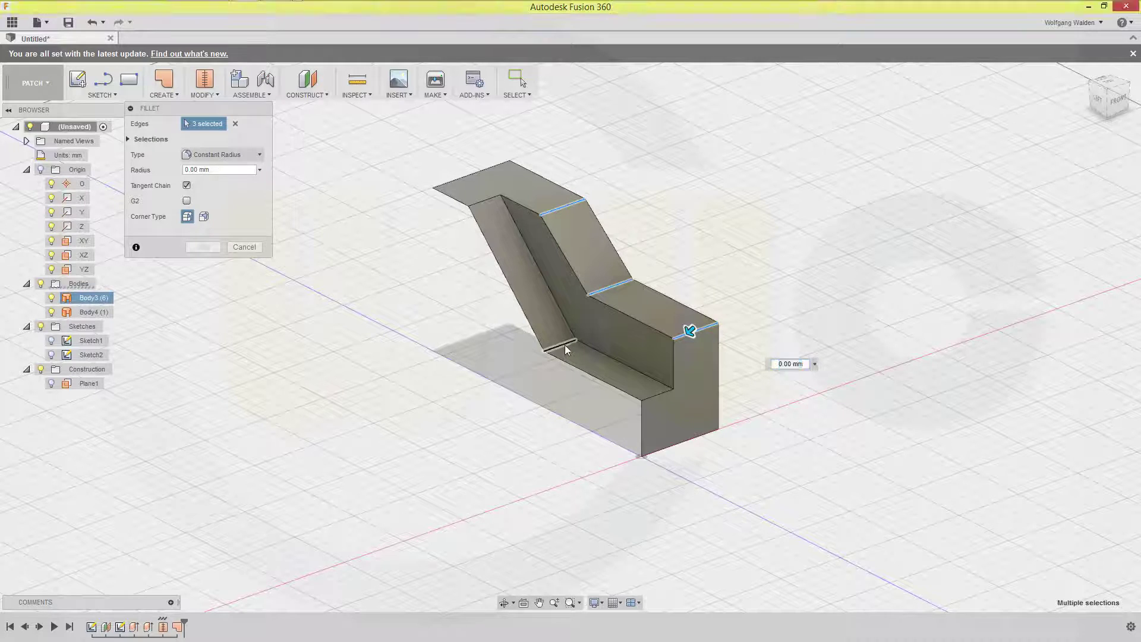
Try a 5 mm constant-radius fillet on four bend edges of the unstitched stepped surface and undo it.
{"action": "left_click", "coordinate": [565, 347]}
{"action": "left_click_drag", "start_coordinate": [256, 170], "coordinate": [168, 169]}
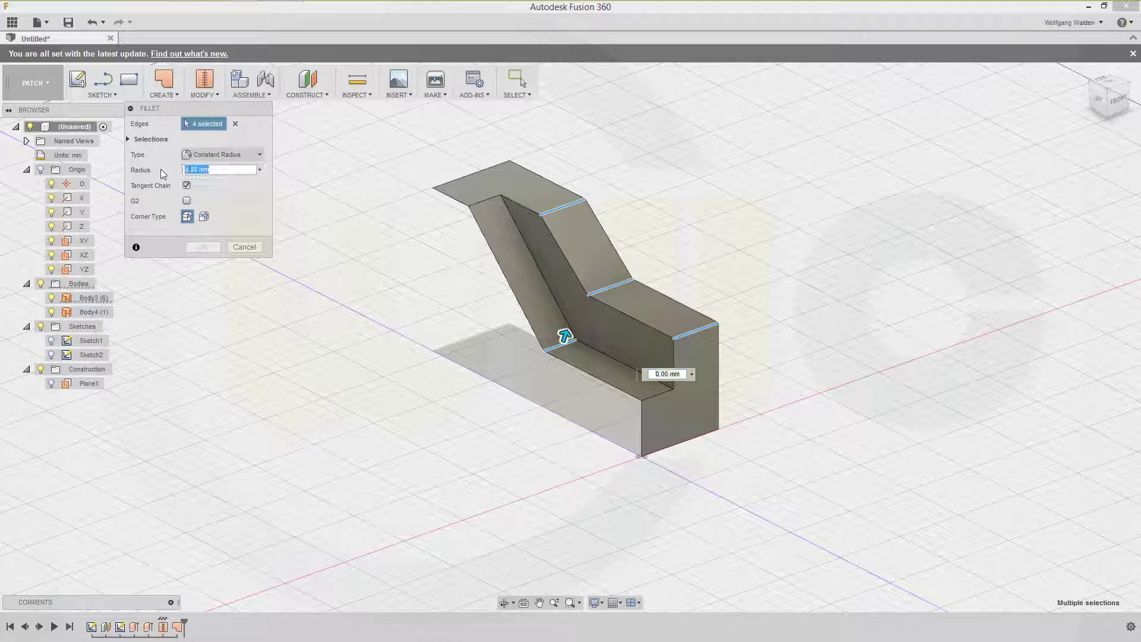
{"action": "type", "text": "5"}
{"action": "key", "text": "Return"}
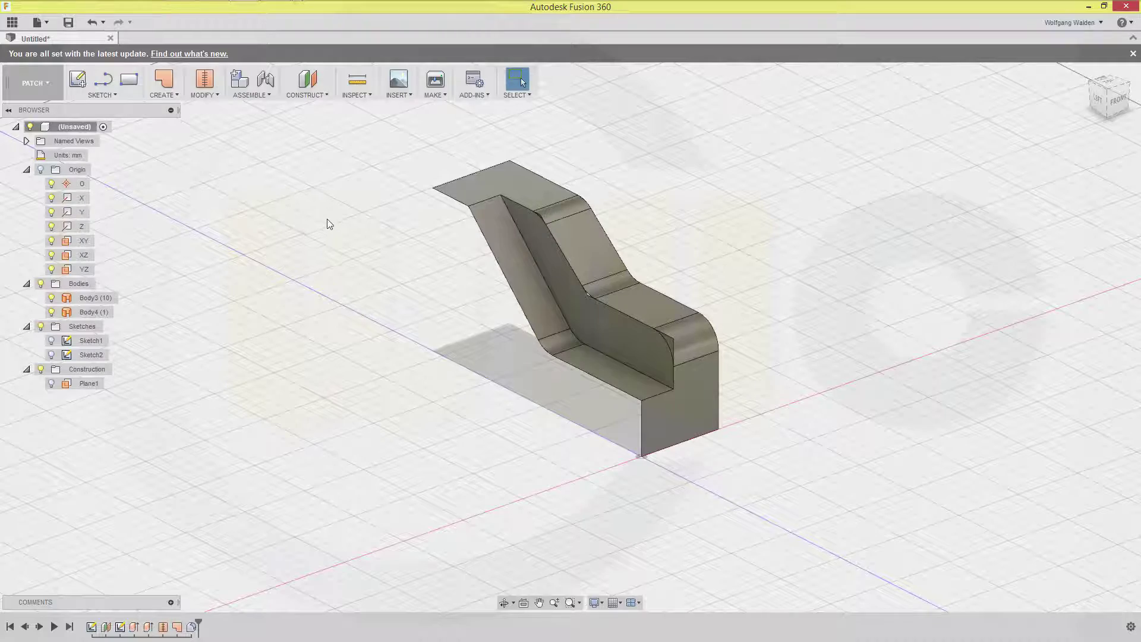
{"action": "middle_click_drag", "start_coordinate": [327, 224], "coordinate": [362, 230], "text": "shift"}
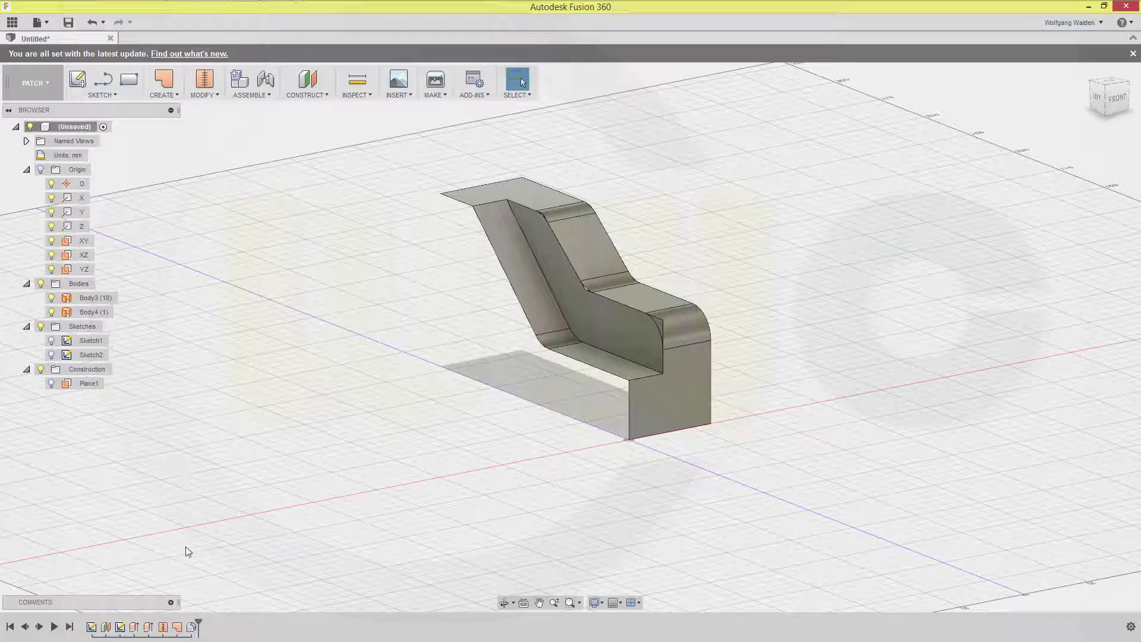
{"action": "left_click", "coordinate": [92, 24]}
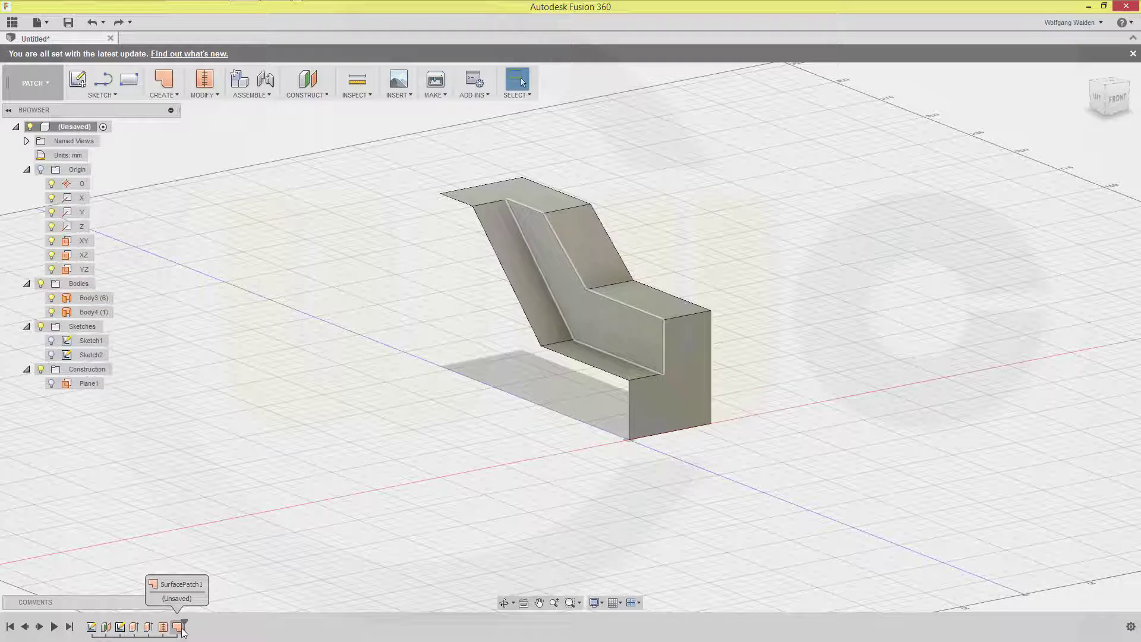
Stitch the patch surface to the stepped surface body with a 1.00 mm tolerance.
{"action": "left_click", "coordinate": [214, 92]}
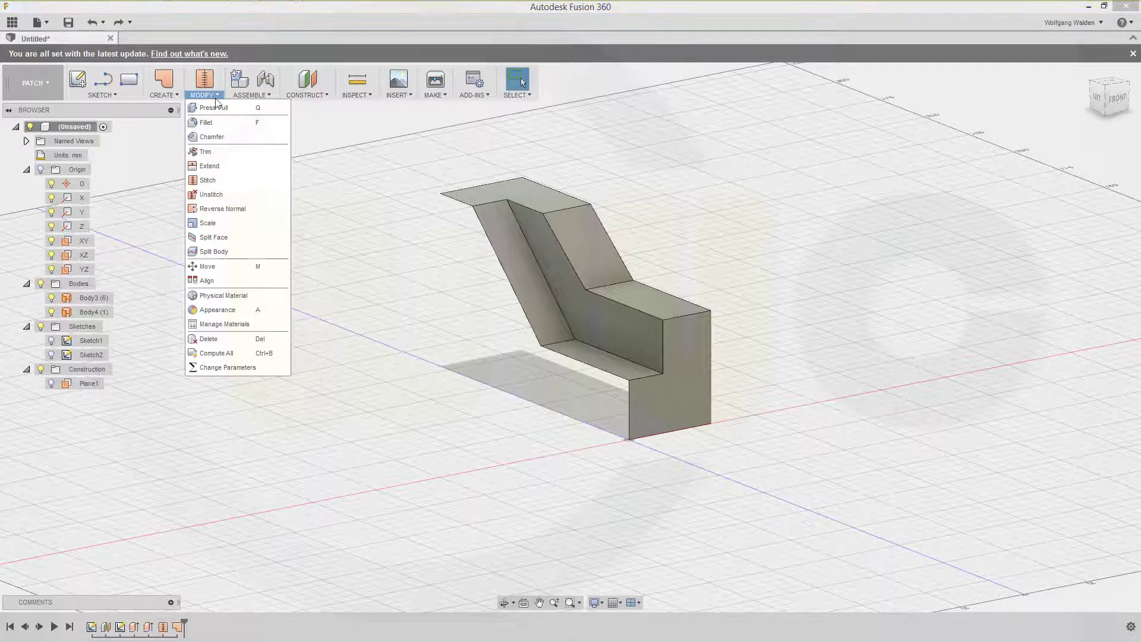
{"action": "left_click", "coordinate": [208, 181]}
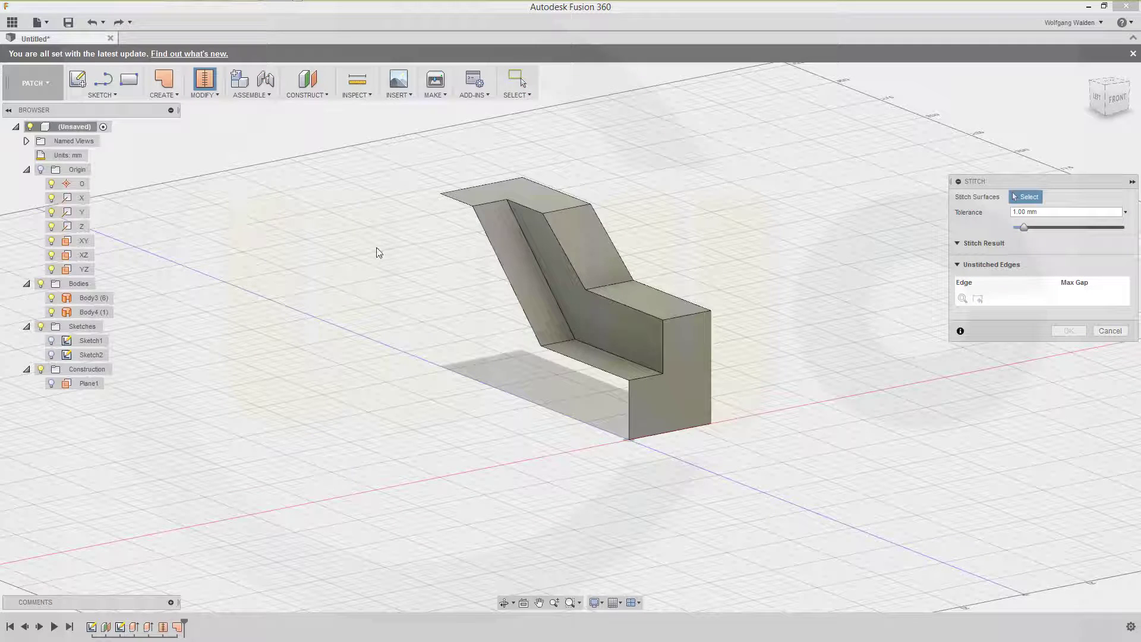
{"action": "left_click", "coordinate": [515, 265]}
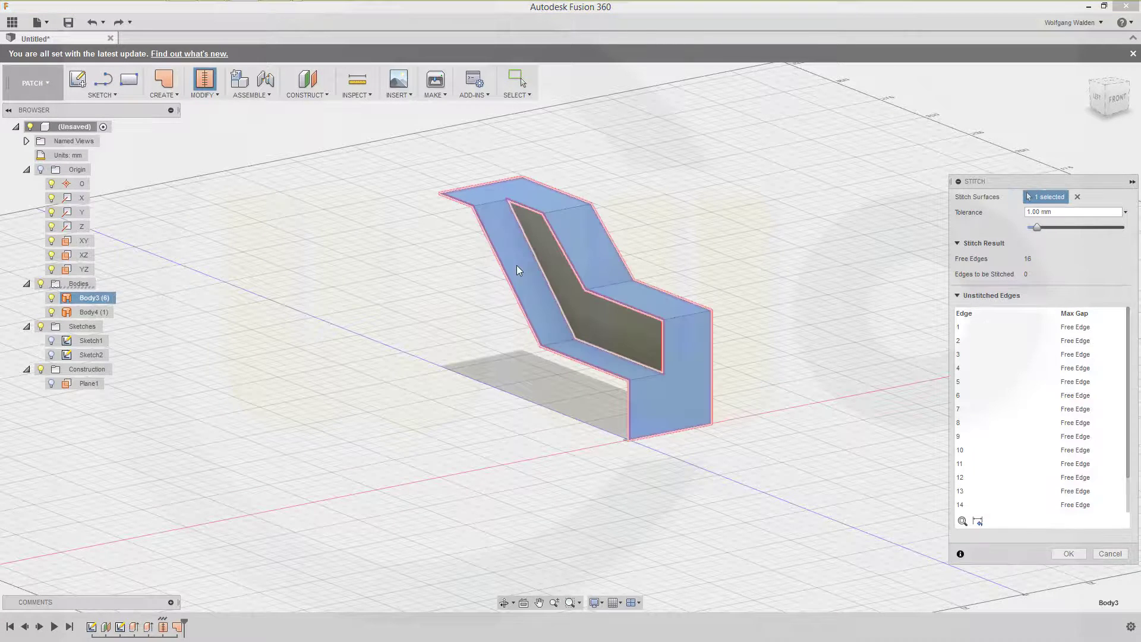
{"action": "left_click", "coordinate": [565, 291]}
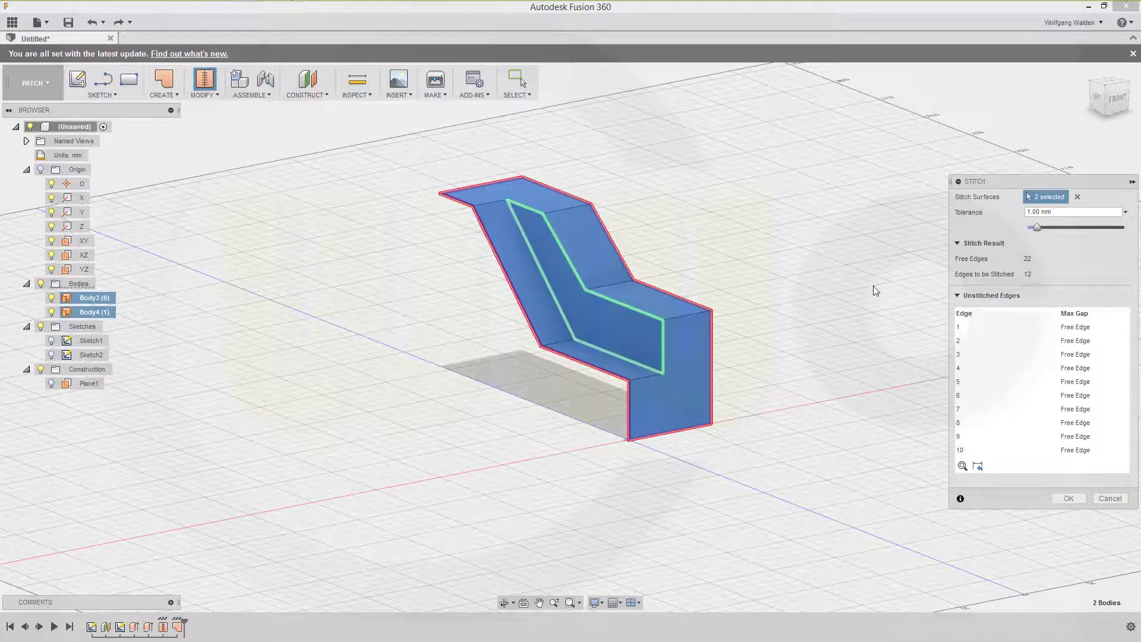
{"action": "left_click", "coordinate": [1065, 500]}
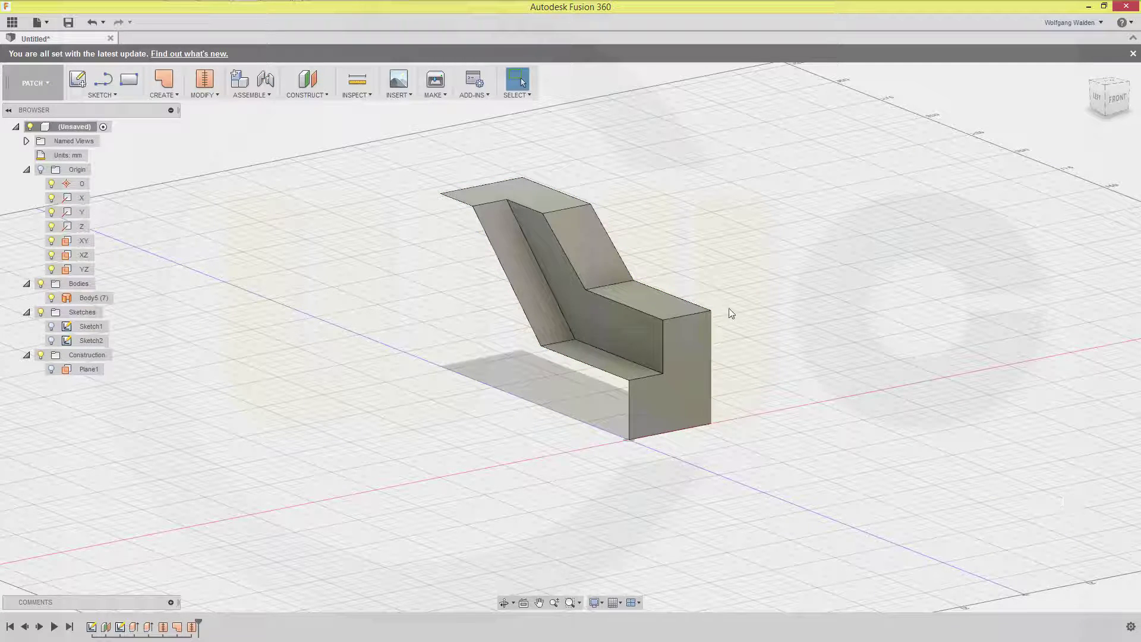
Fillet four bend edges of the stitched stepped surface, three on the upper steps and one on the lower, with a 5 mm constant radius.
{"action": "middle_click_drag", "start_coordinate": [694, 228], "coordinate": [660, 253]}
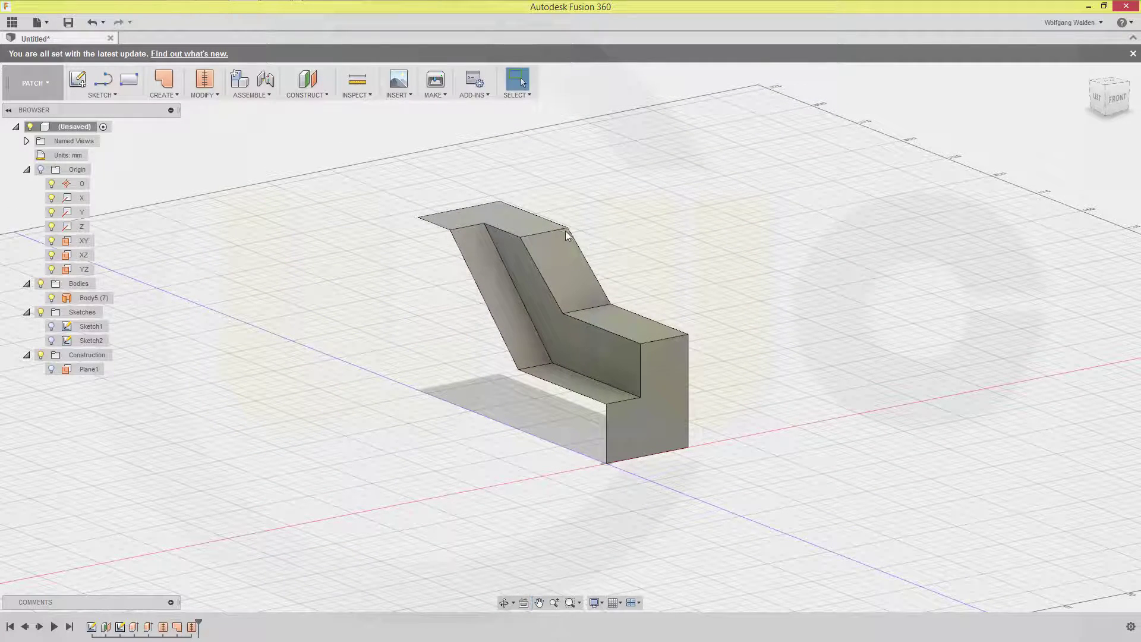
{"action": "left_click", "coordinate": [220, 94]}
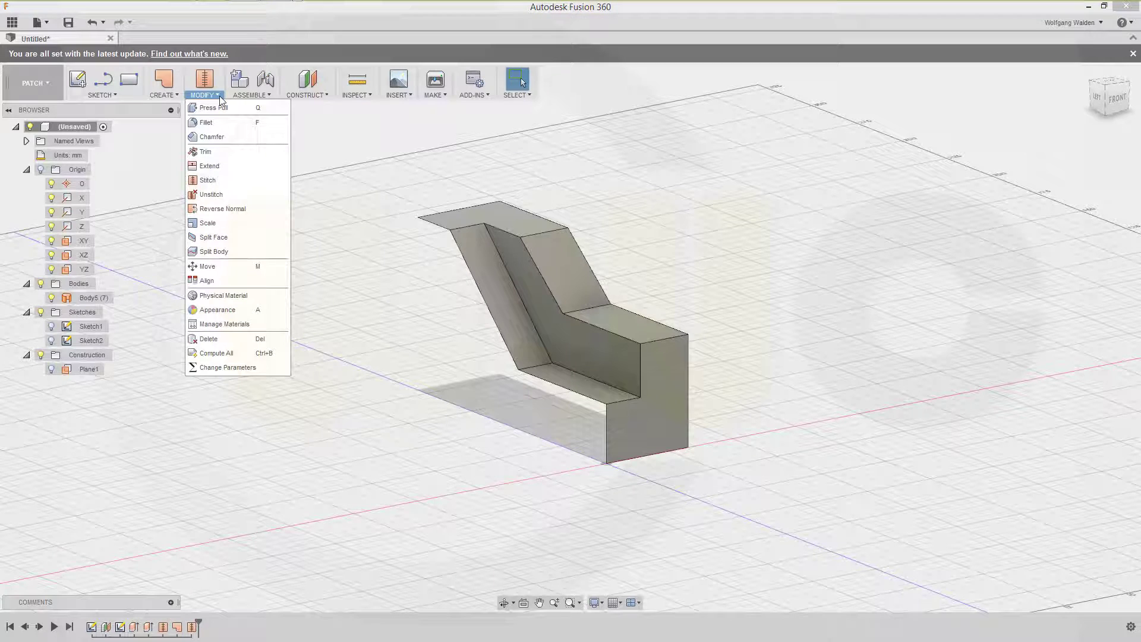
{"action": "left_click", "coordinate": [211, 121]}
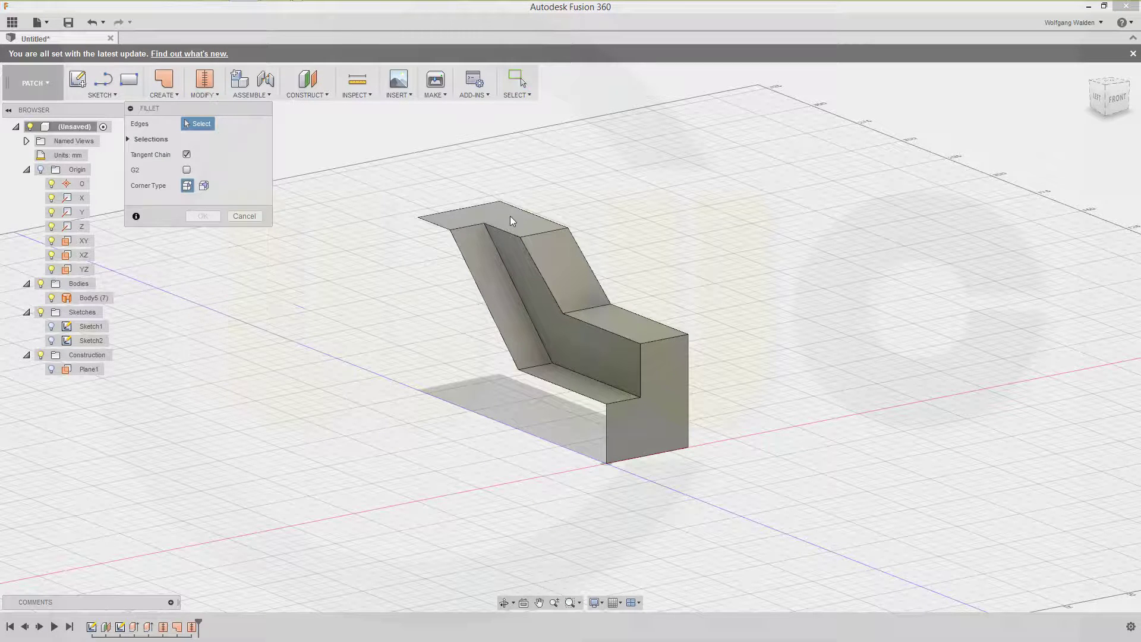
{"action": "left_click", "coordinate": [535, 236]}
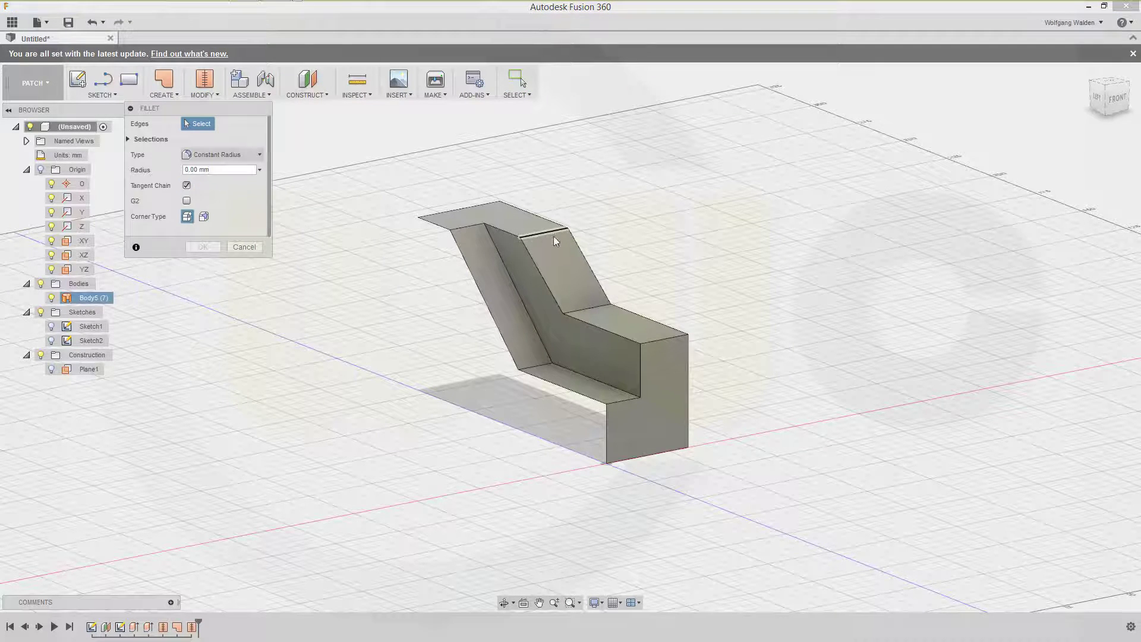
{"action": "left_click", "coordinate": [596, 308]}
{"action": "left_click", "coordinate": [652, 340]}
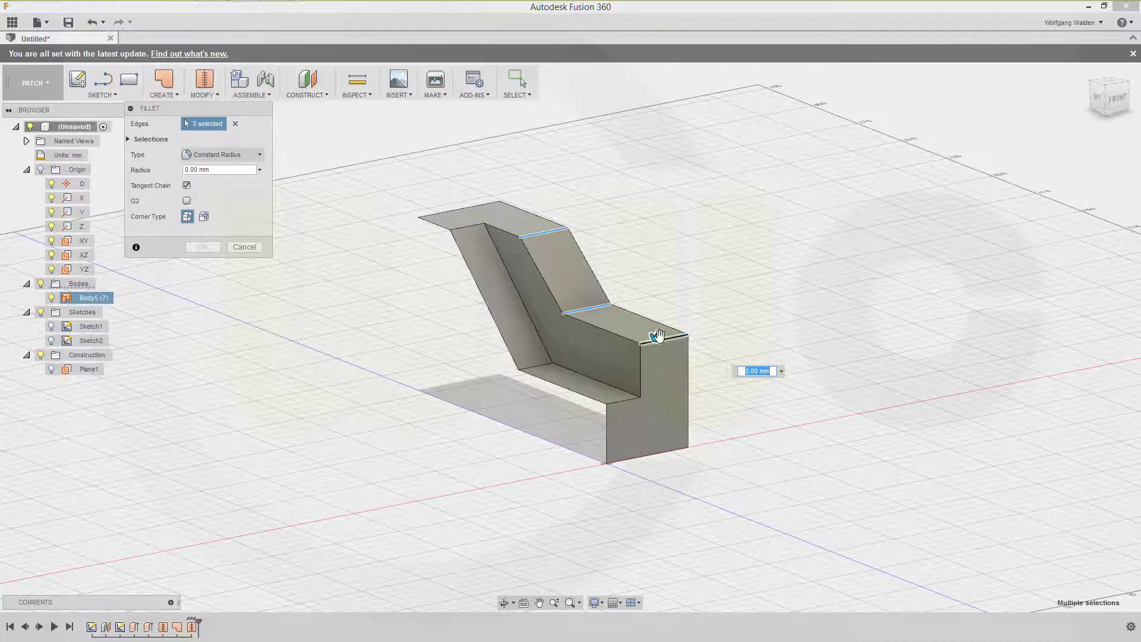
{"action": "left_click", "coordinate": [546, 367]}
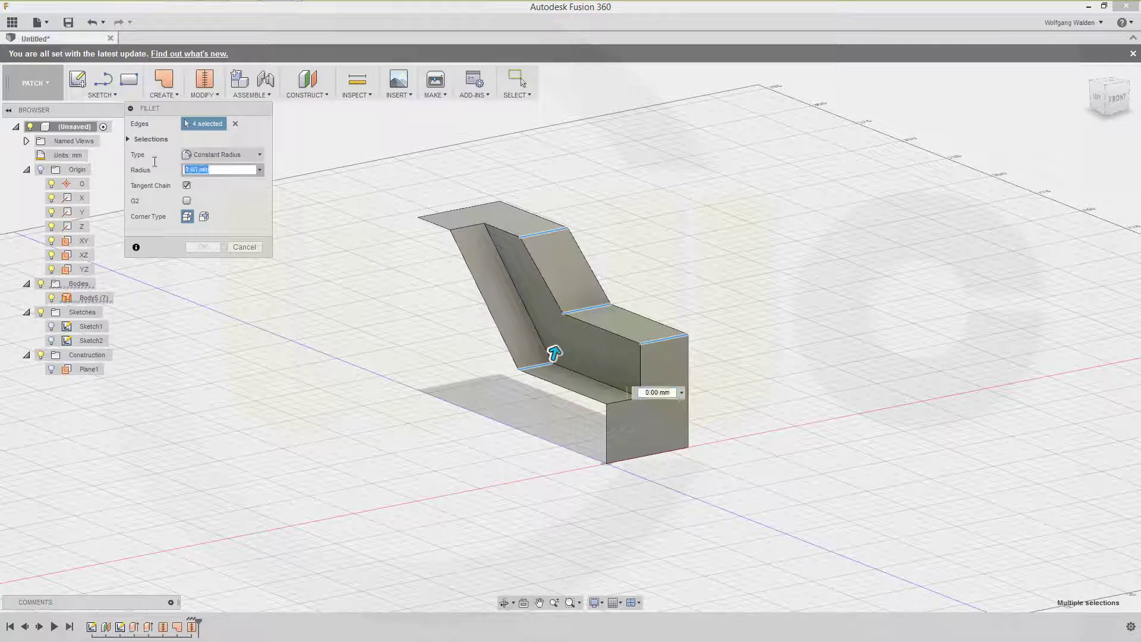
{"action": "left_click", "coordinate": [196, 170]}
{"action": "type", "text": "5"}
{"action": "key", "text": "Return"}
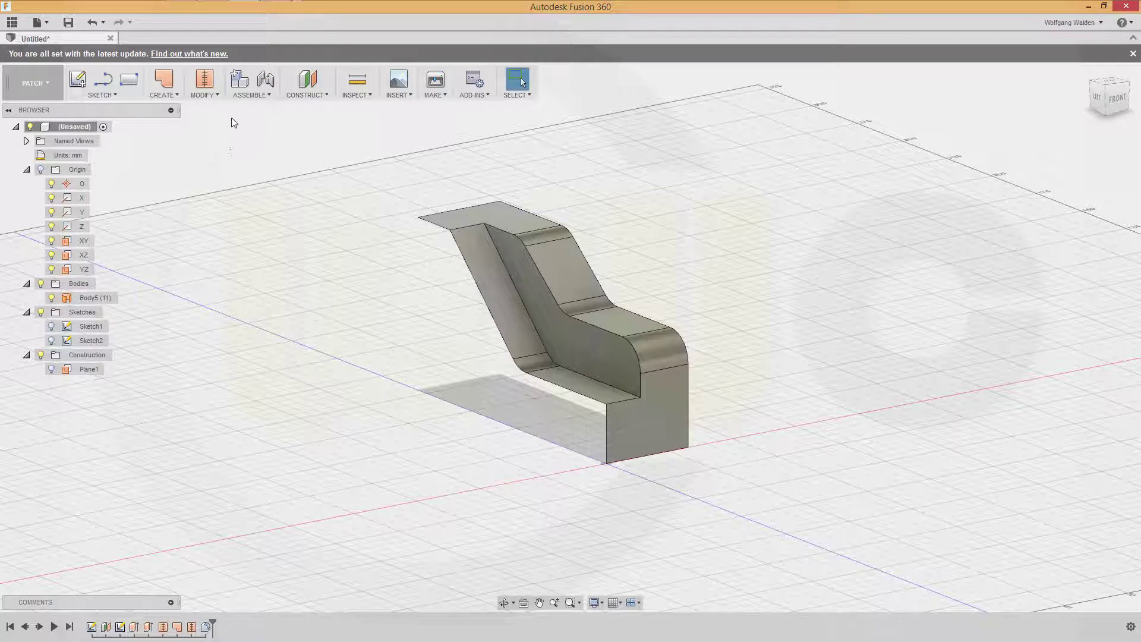
Fillet the tangent edge chain at the foot of the vertical wall between the two stepped surfaces with a 5 mm constant radius.
{"action": "key", "text": "f"}
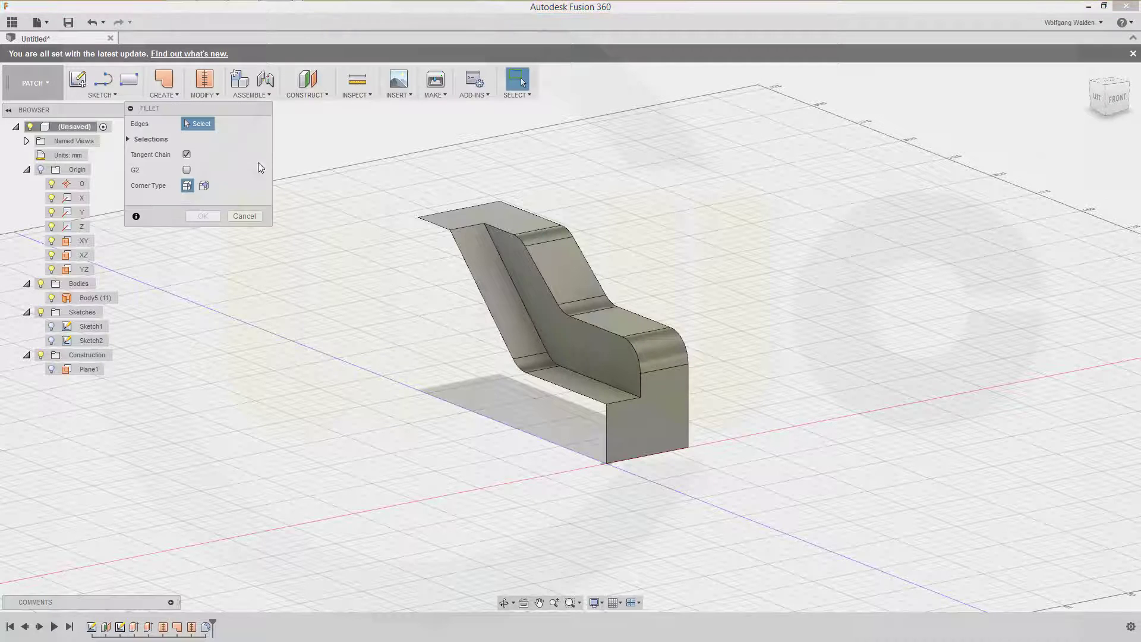
{"action": "left_click", "coordinate": [507, 271]}
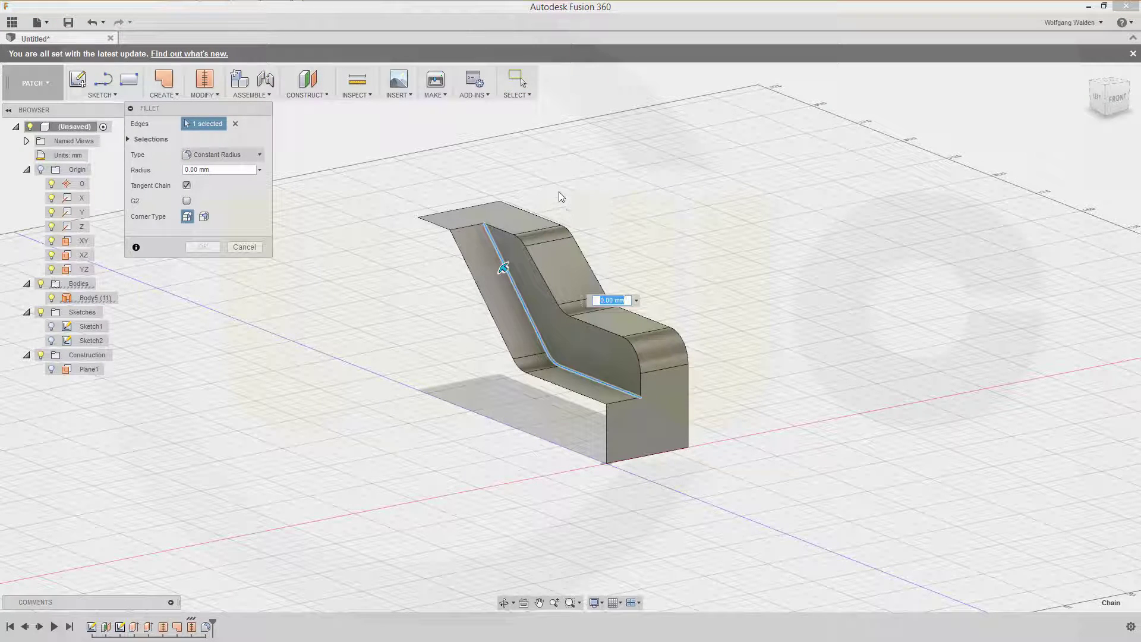
{"action": "left_click", "coordinate": [234, 170]}
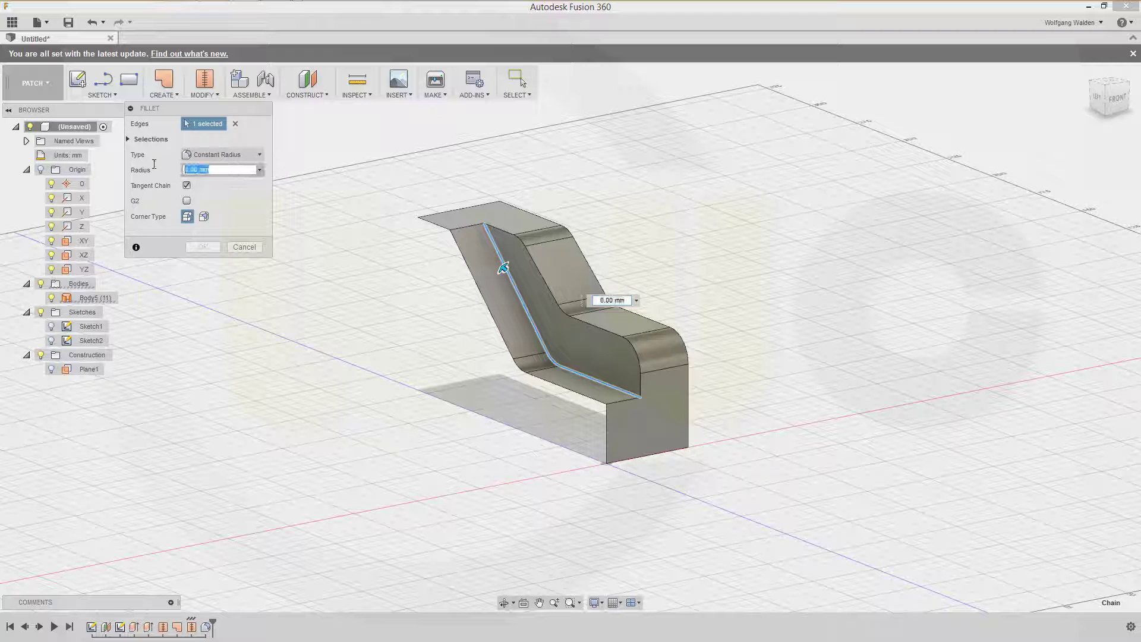
{"action": "type", "text": "5"}
{"action": "key", "text": "Return"}
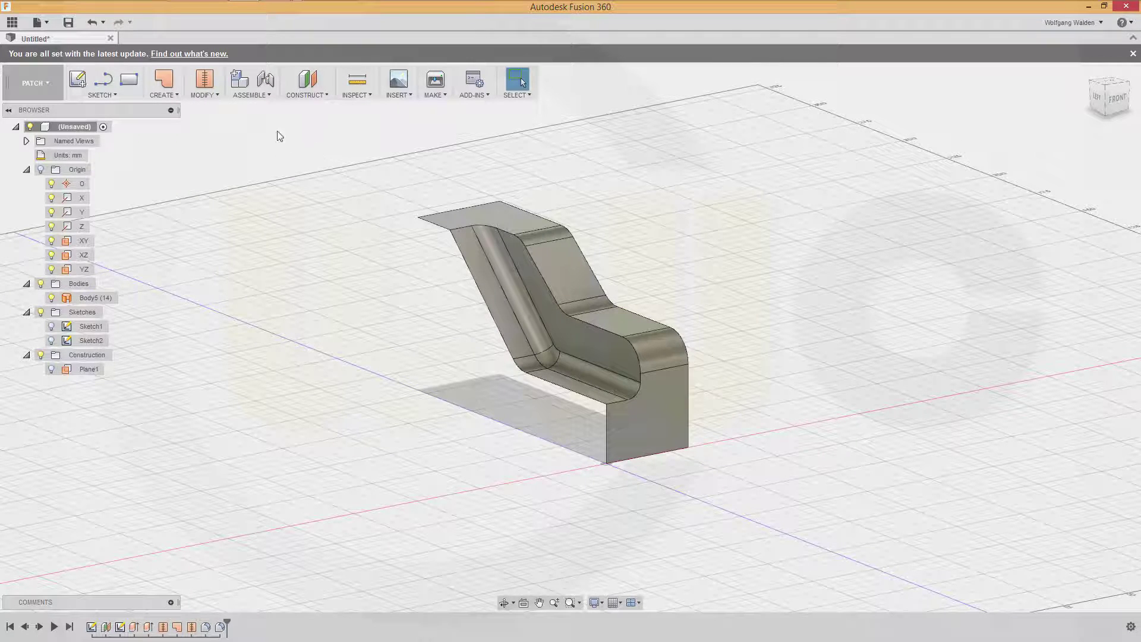
Fillet the tangent edge chain along the rim of the recess with an 8 mm constant radius.
{"action": "key", "text": "f"}
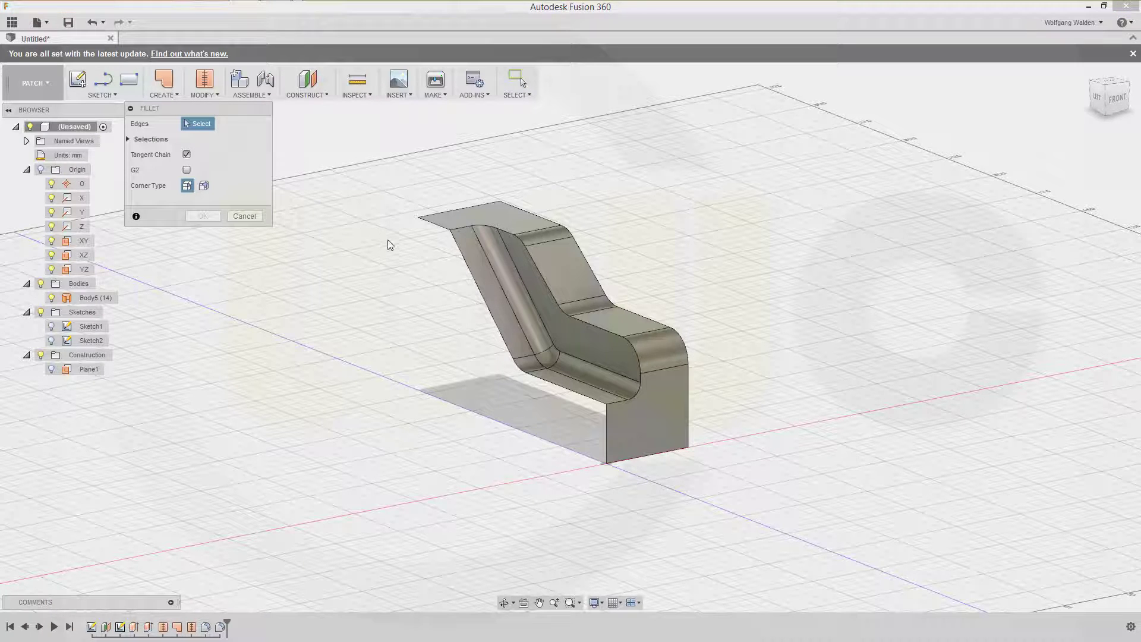
{"action": "left_click", "coordinate": [463, 228]}
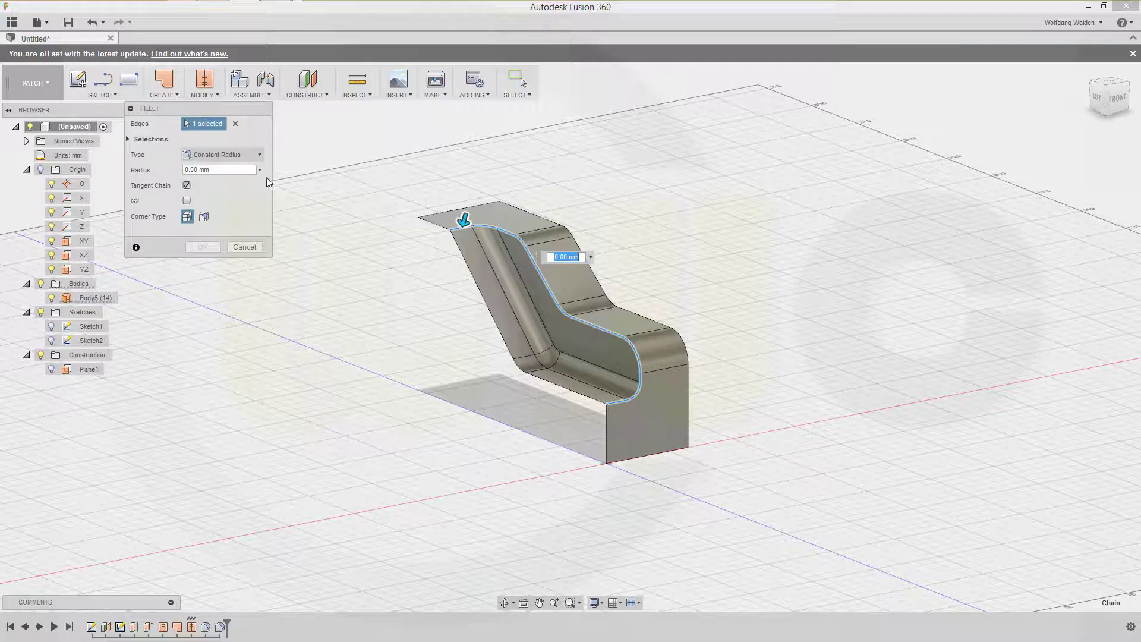
{"action": "left_click", "coordinate": [243, 173]}
{"action": "type", "text": "8"}
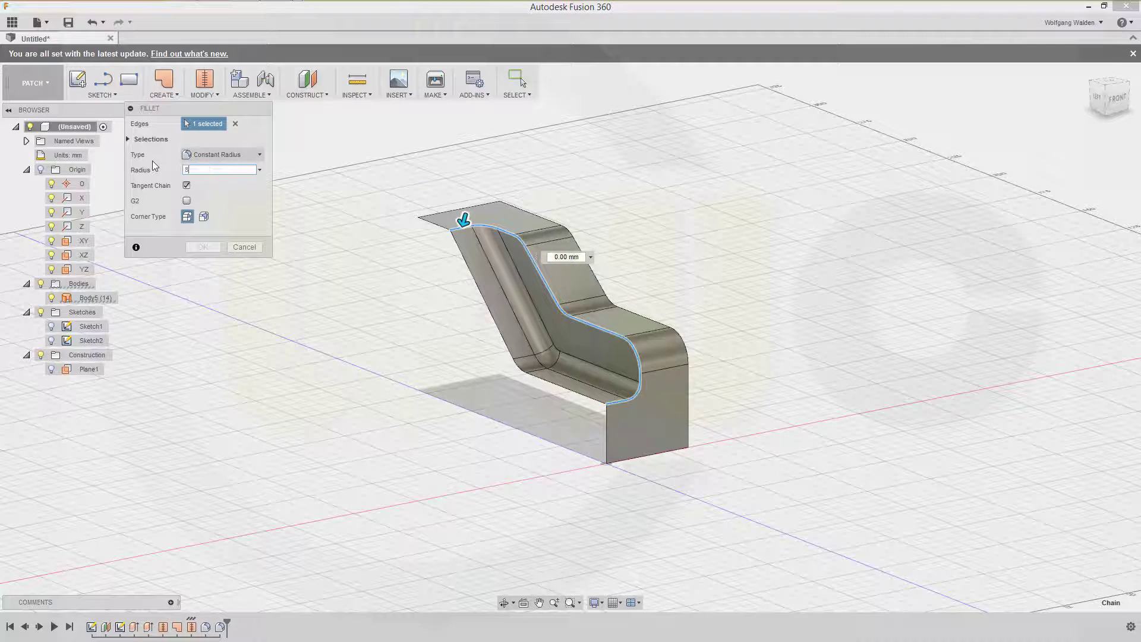
{"action": "key", "text": "Return"}
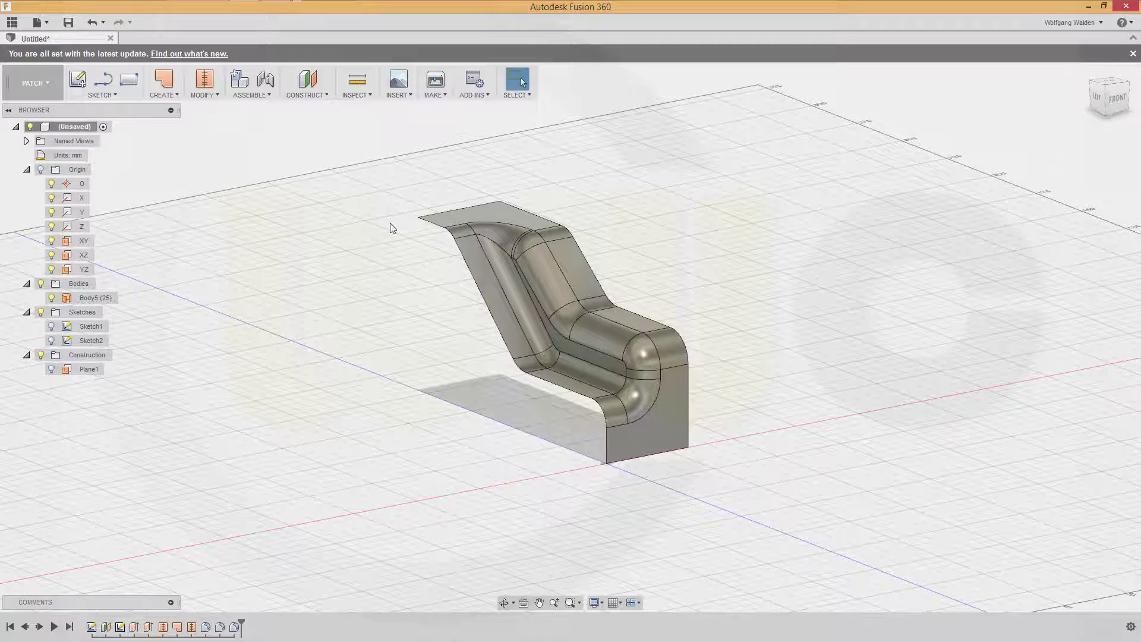
Sketch on the topmost flat face a line along its rear edge and another along its outer side edge to that edge's midpoint.
{"action": "middle_click_drag", "start_coordinate": [614, 235], "coordinate": [591, 249]}
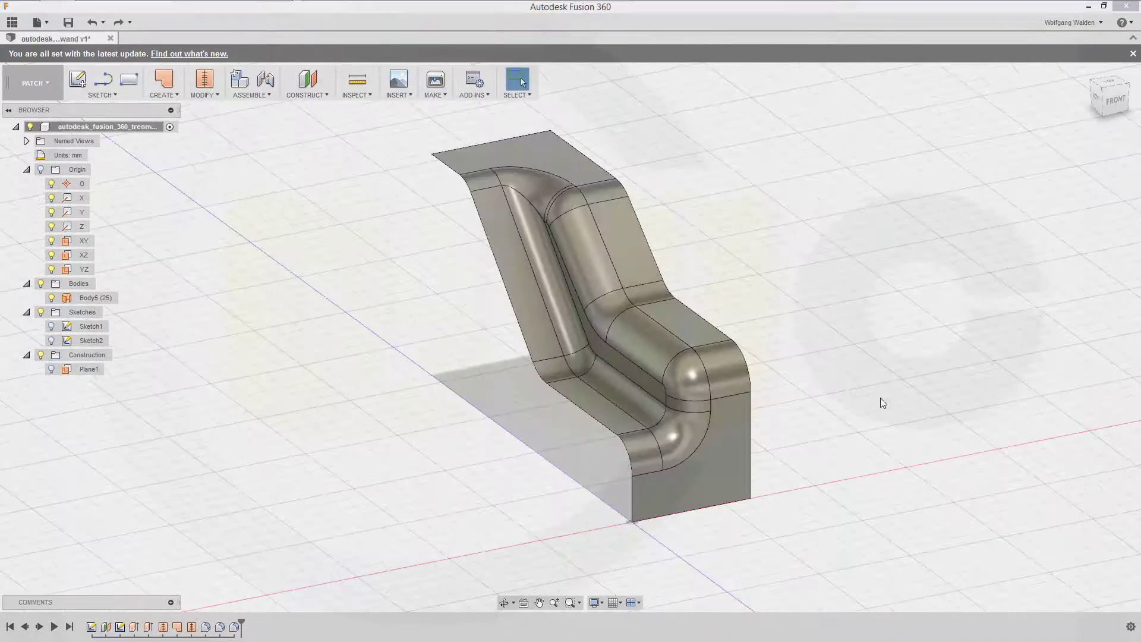
{"action": "middle_click_drag", "start_coordinate": [675, 217], "coordinate": [700, 258]}
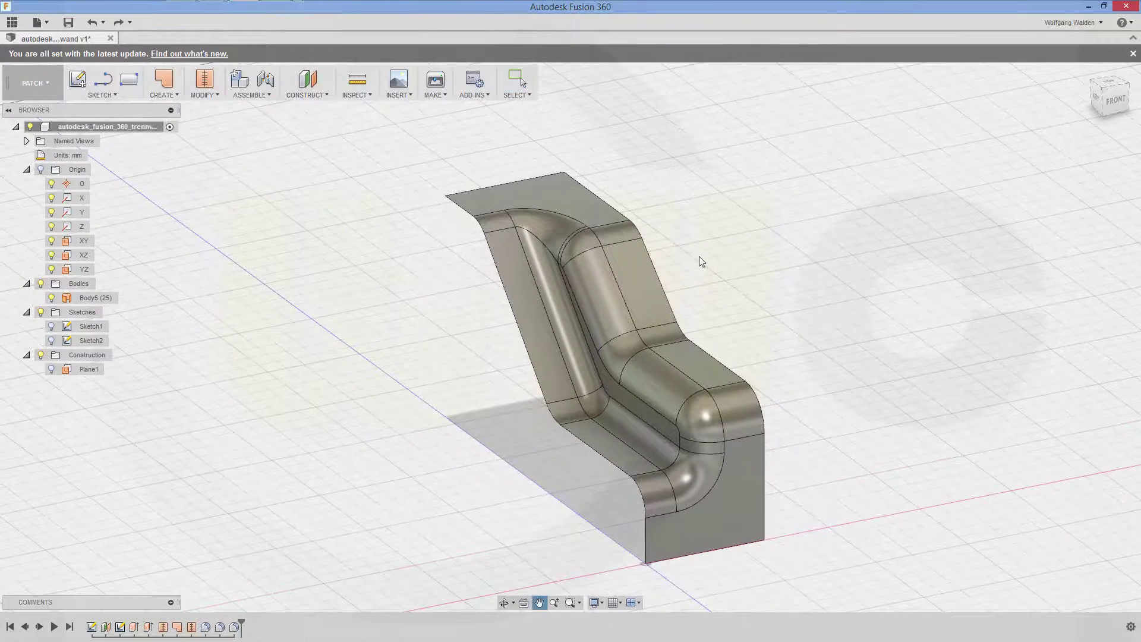
{"action": "left_click", "coordinate": [77, 78]}
{"action": "left_click", "coordinate": [572, 188]}
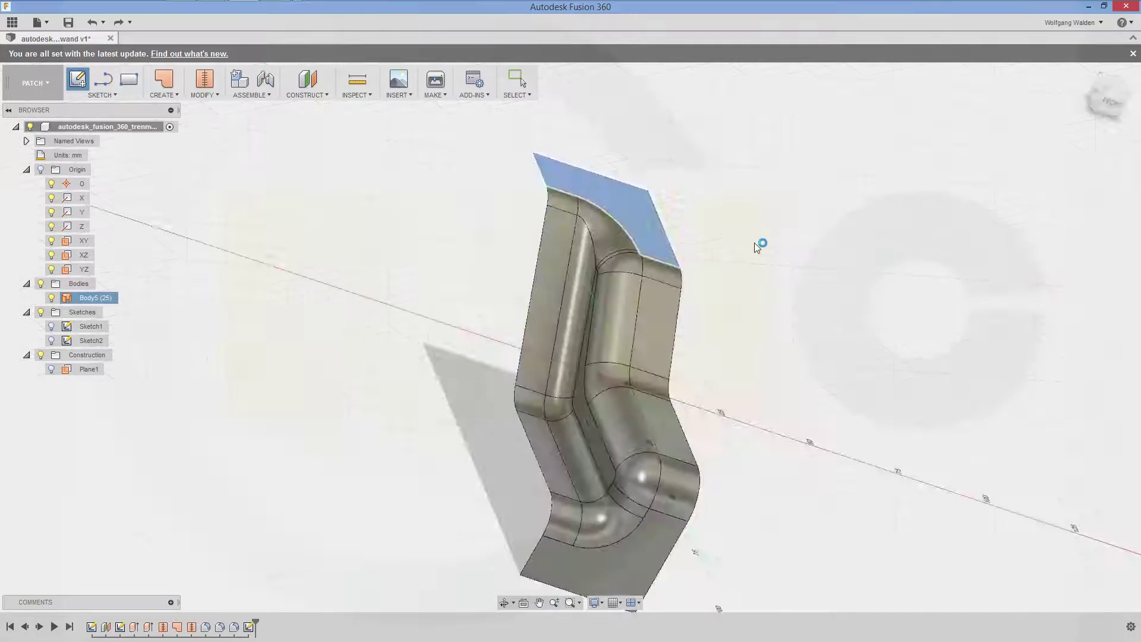
{"action": "left_click", "coordinate": [105, 84]}
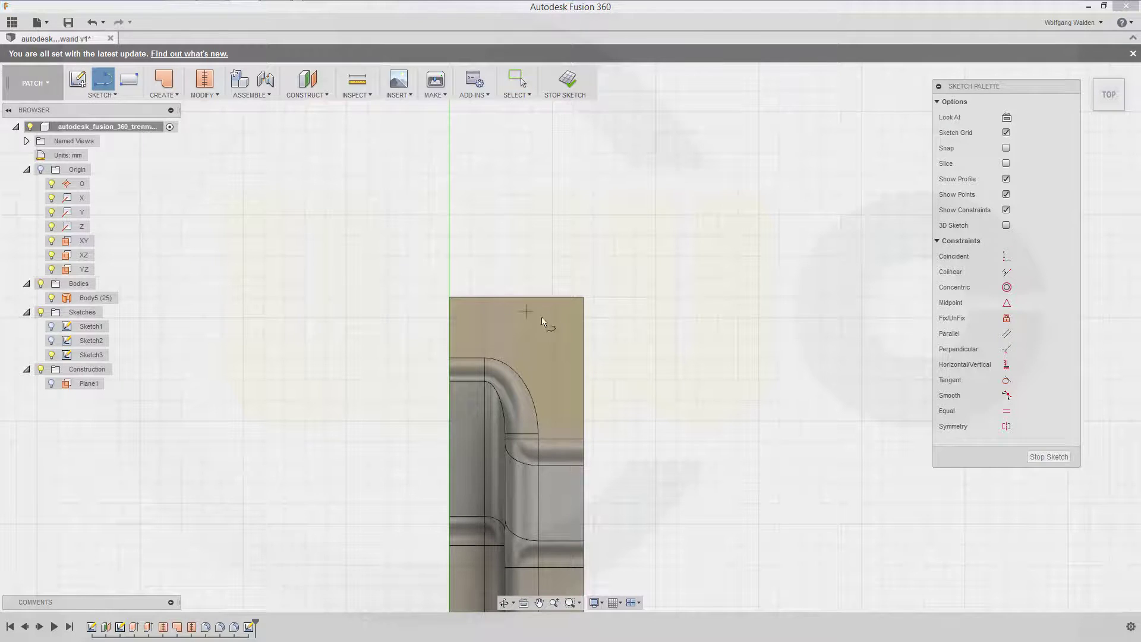
{"action": "left_click", "coordinate": [450, 298]}
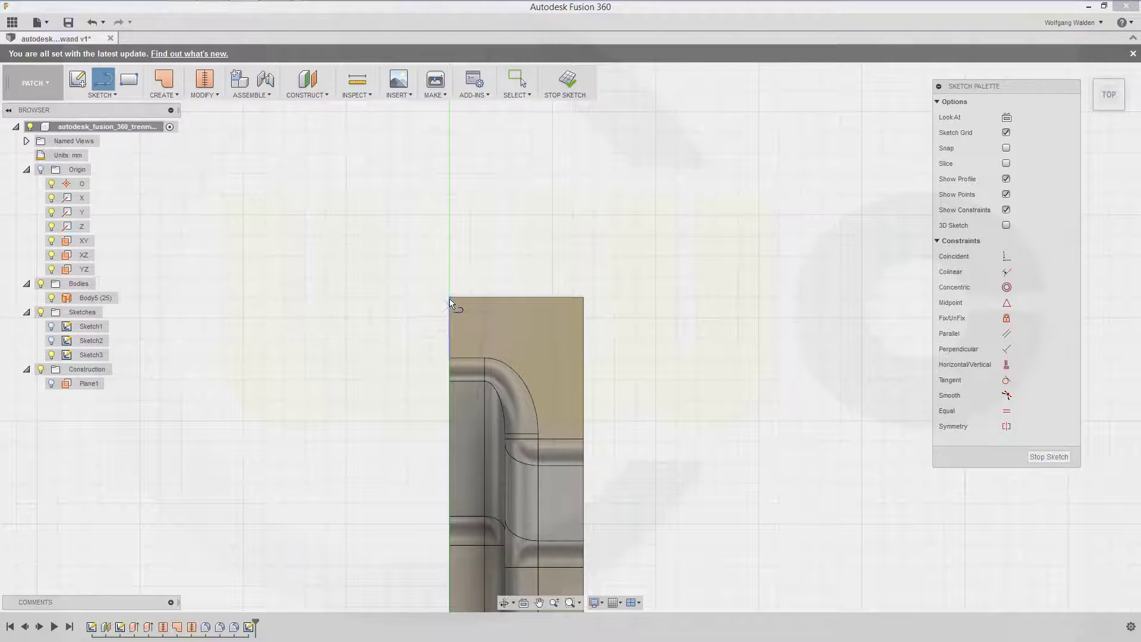
{"action": "double_click", "coordinate": [583, 297]}
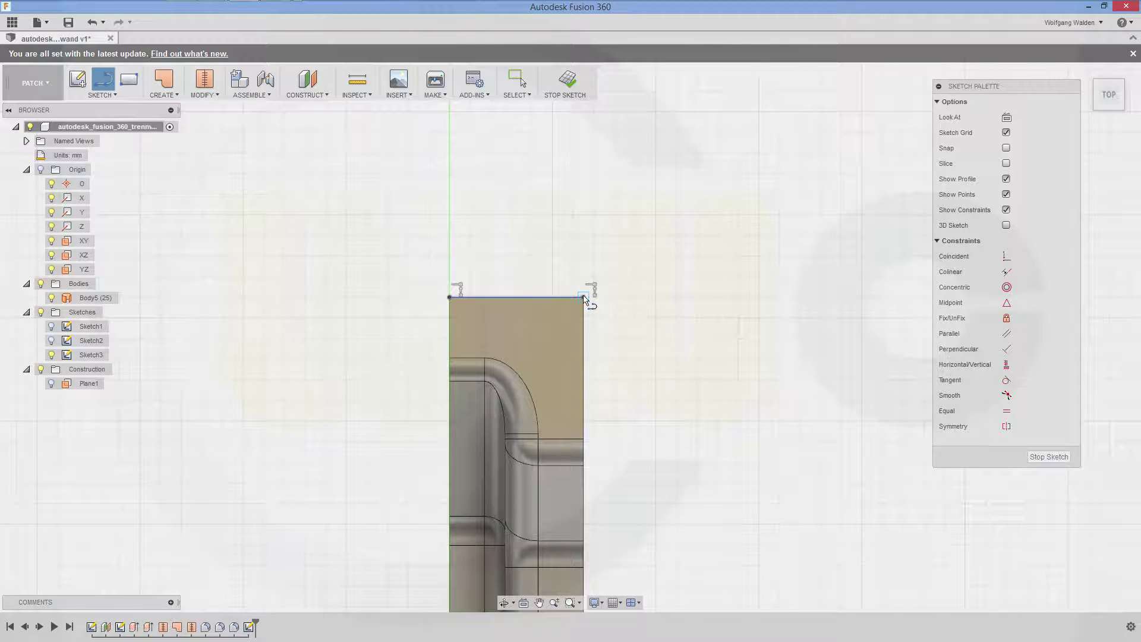
{"action": "double_click", "coordinate": [583, 368]}
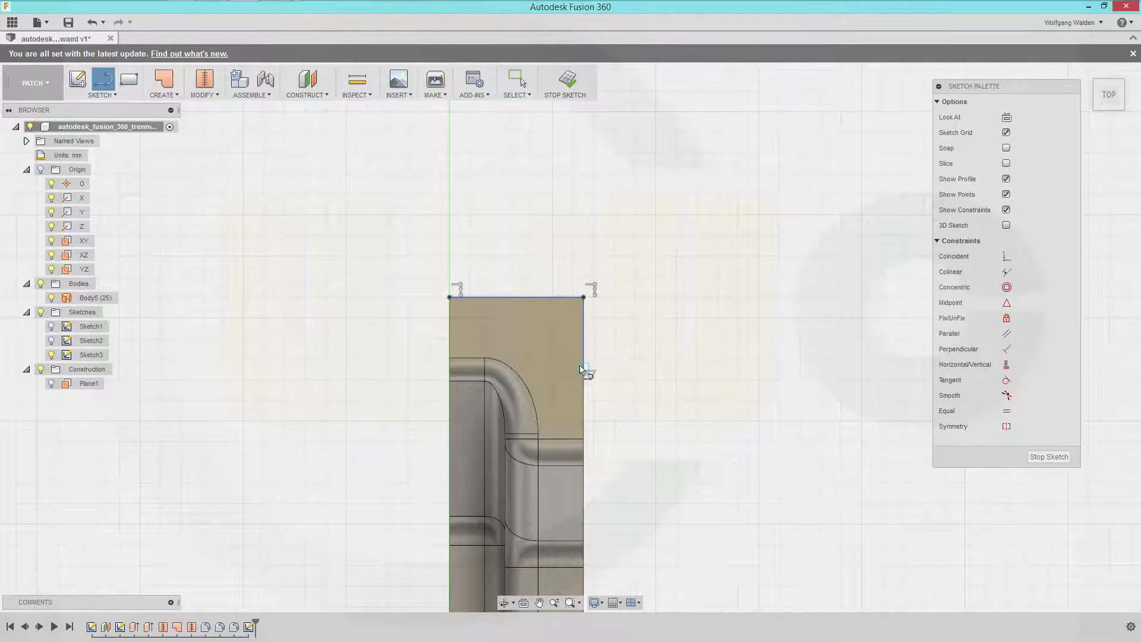
{"action": "key", "text": "Escape"}
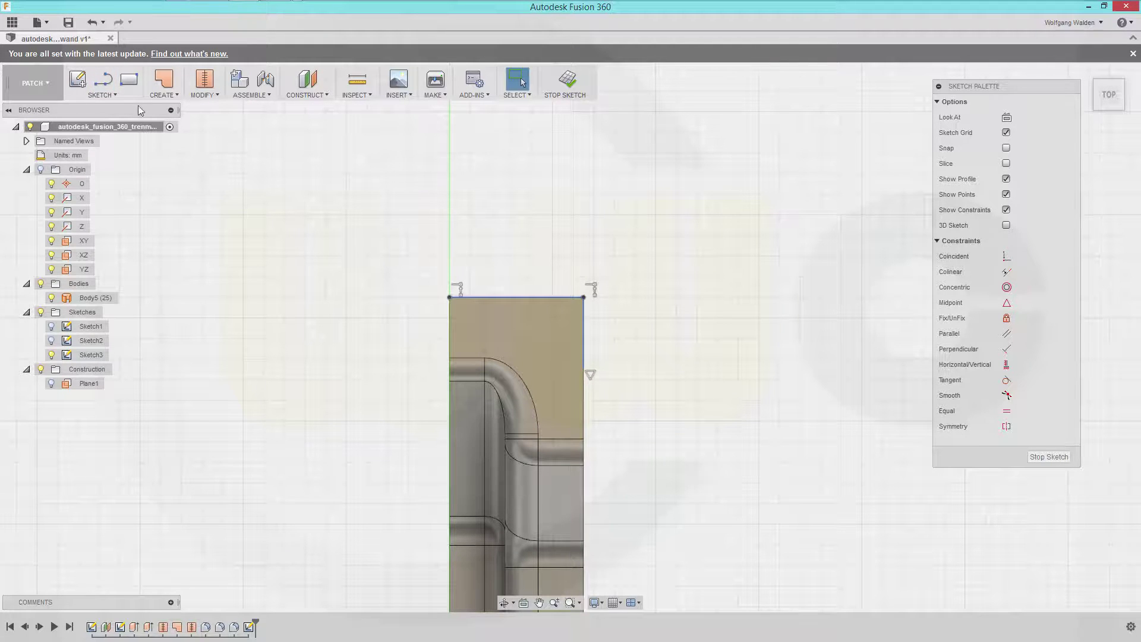
Round the corner between the two sketch lines with a 19 mm sketch fillet and finish the sketch.
{"action": "left_click", "coordinate": [113, 95]}
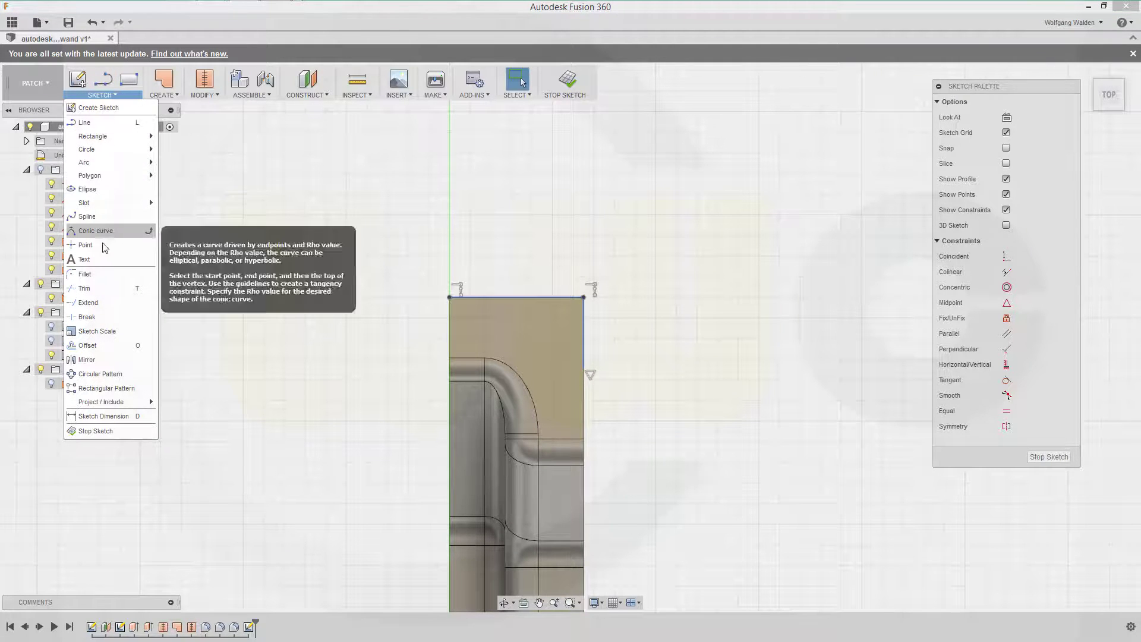
{"action": "left_click", "coordinate": [94, 275]}
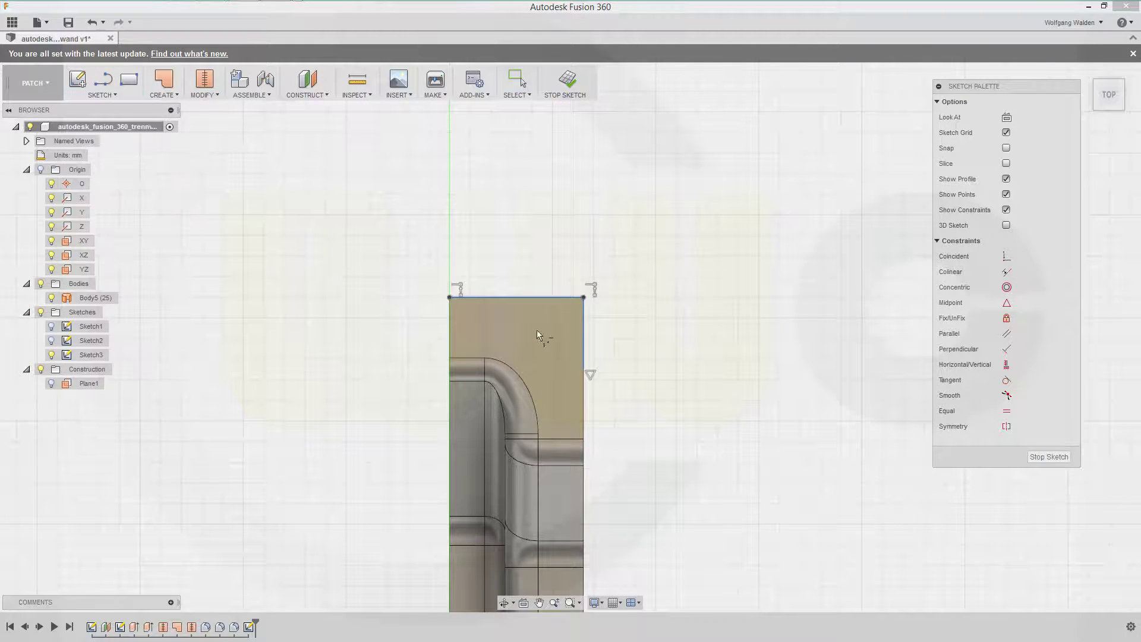
{"action": "left_click", "coordinate": [550, 298]}
{"action": "left_click", "coordinate": [584, 330]}
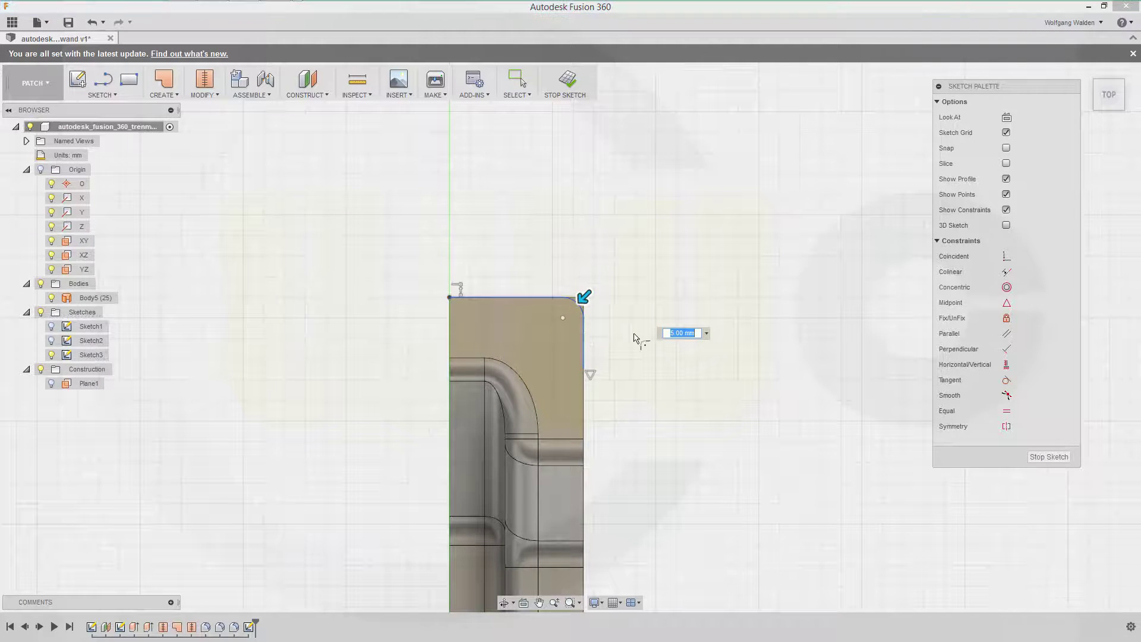
{"action": "type", "text": "19"}
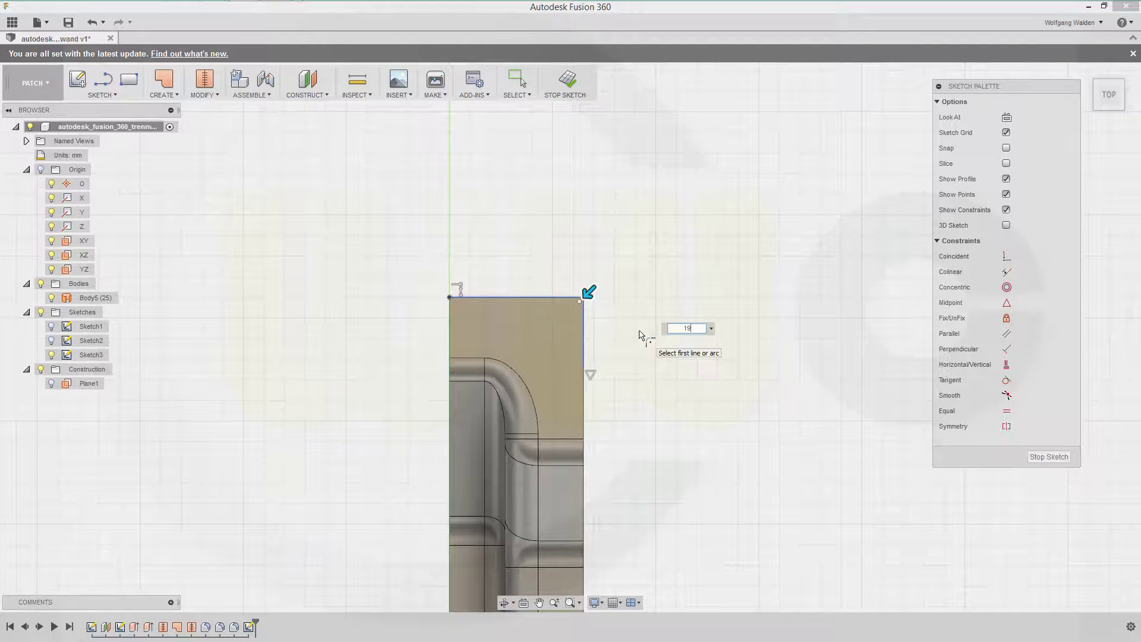
{"action": "key", "text": "Return"}
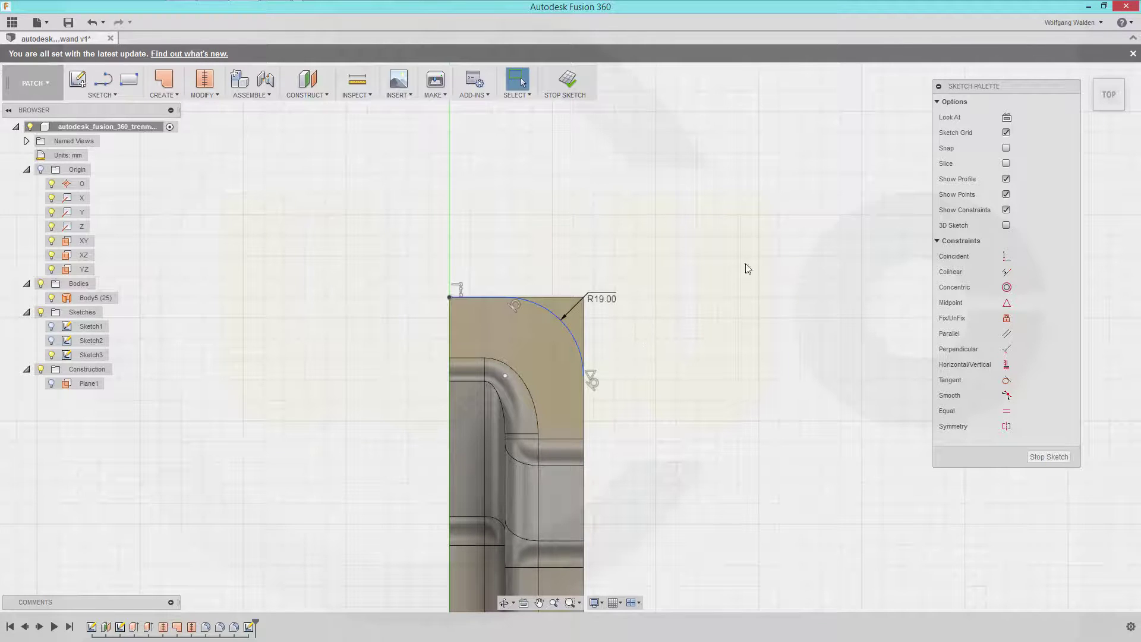
{"action": "left_click", "coordinate": [1049, 457]}
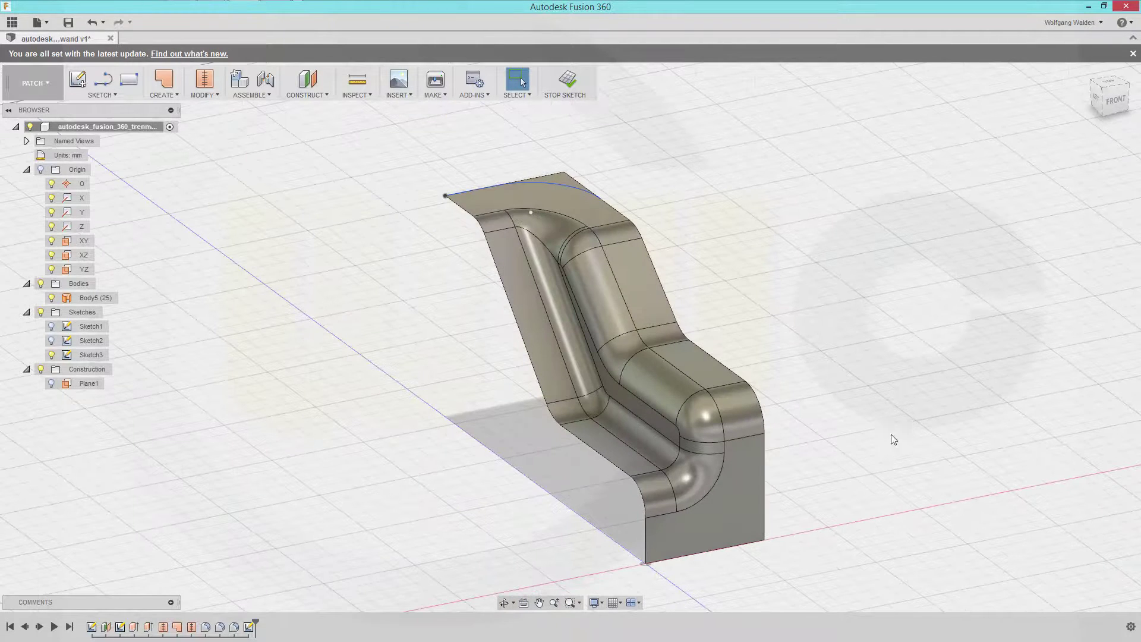
Trim away the outer corner of the topmost flat face using the rounded sketch profile as the trim tool.
{"action": "left_click", "coordinate": [219, 94]}
{"action": "left_click", "coordinate": [207, 152]}
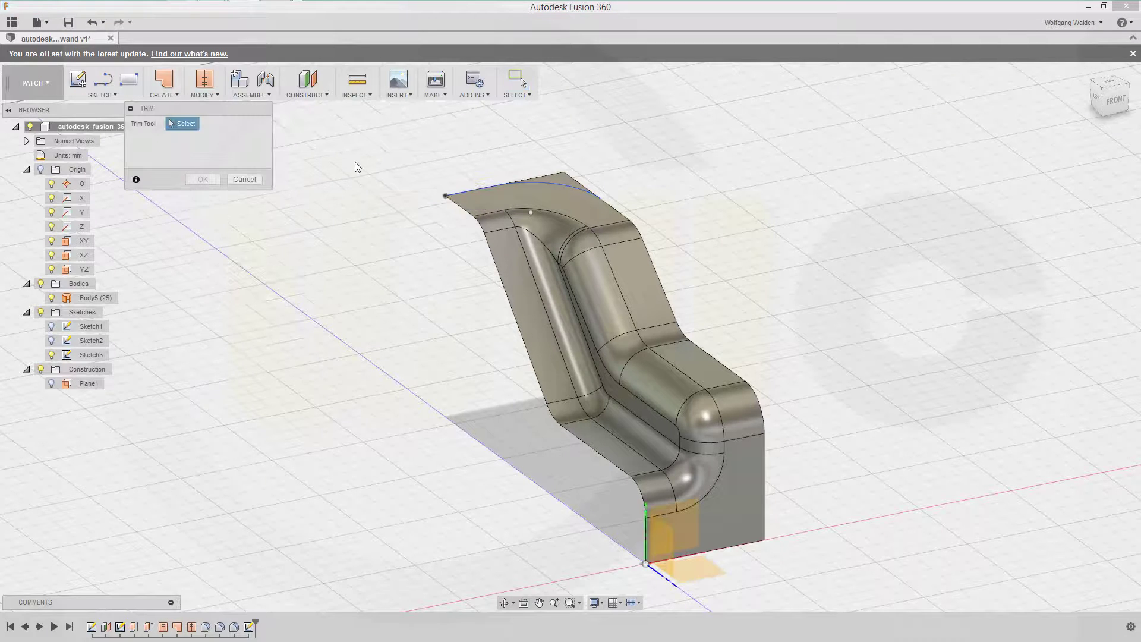
{"action": "left_click", "coordinate": [559, 186]}
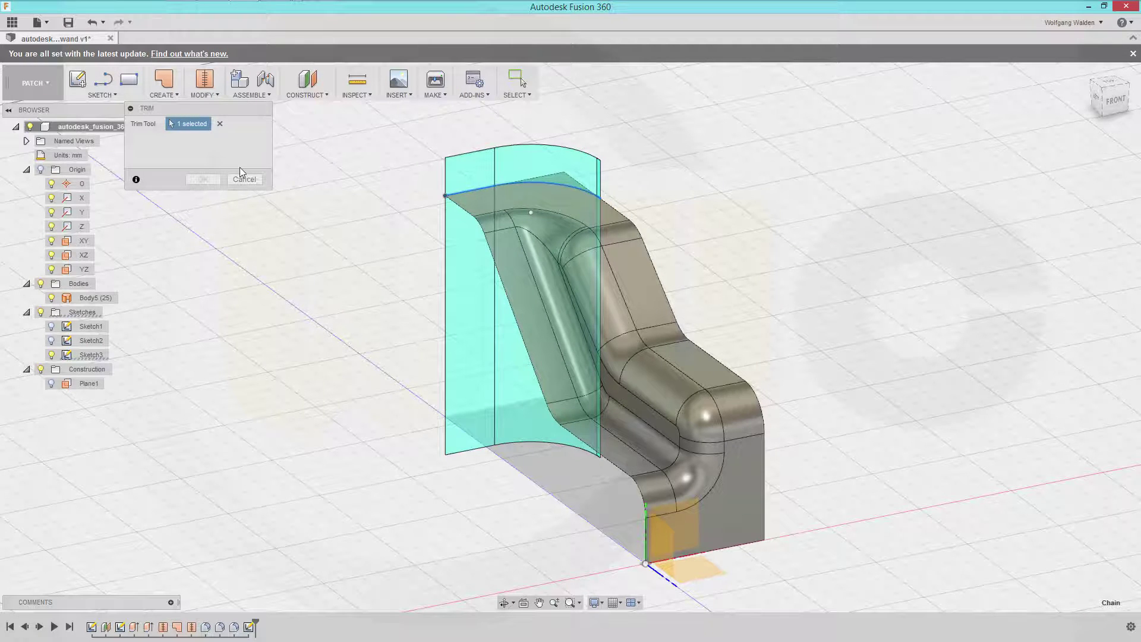
{"action": "left_click", "coordinate": [567, 182]}
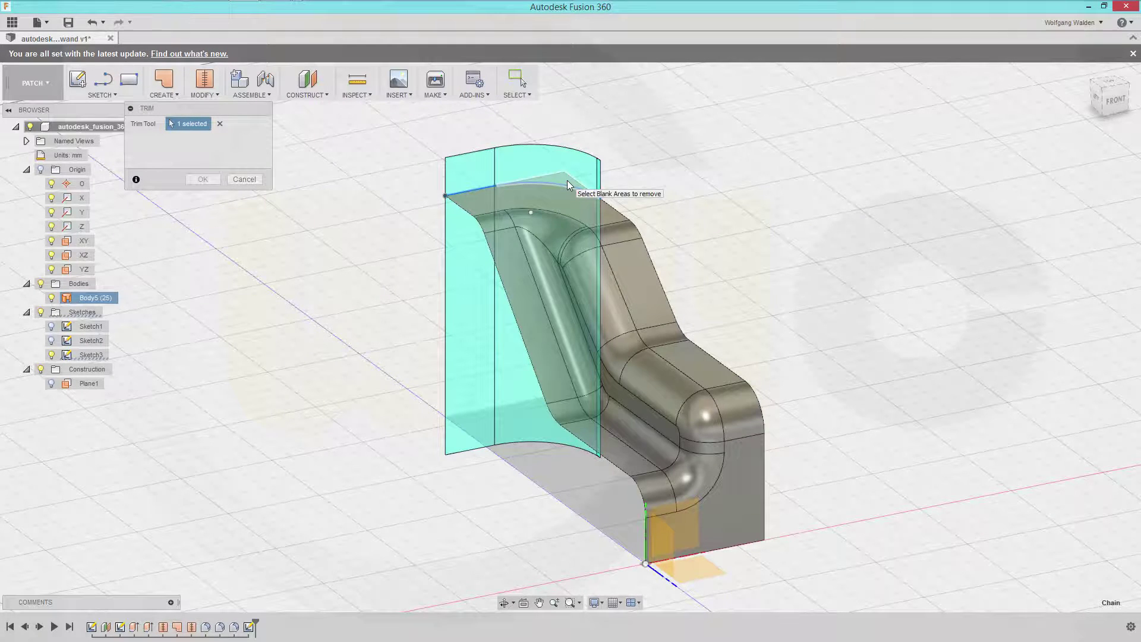
{"action": "left_click", "coordinate": [202, 179]}
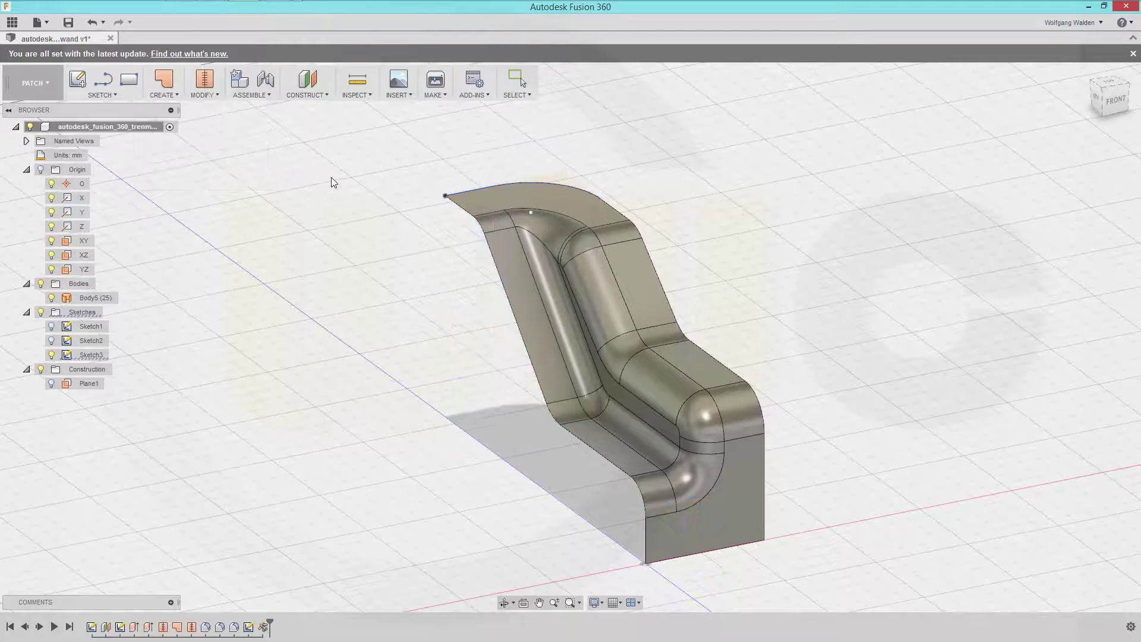
{"action": "middle_click_drag", "start_coordinate": [637, 178], "coordinate": [598, 212]}
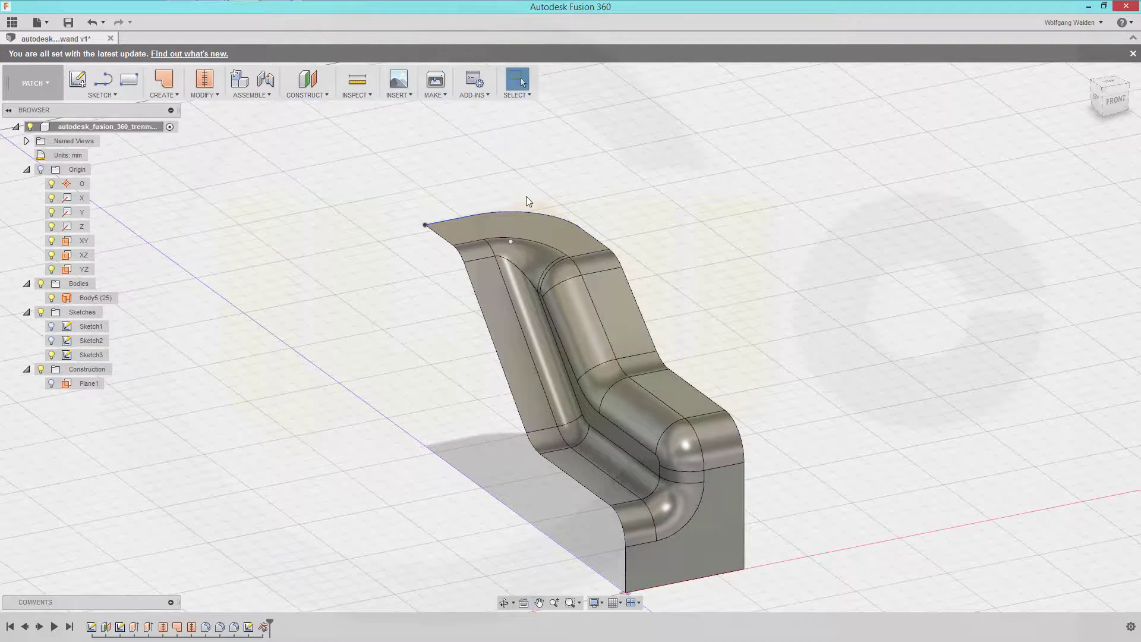
{"action": "mouse_move", "coordinate": [498, 196]}
{"action": "middle_mouse_down", "text": "shift"}
{"action": "mouse_move", "coordinate": [483, 173]}
{"action": "mouse_move", "coordinate": [489, 200]}
{"action": "middle_mouse_up", "text": "shift"}
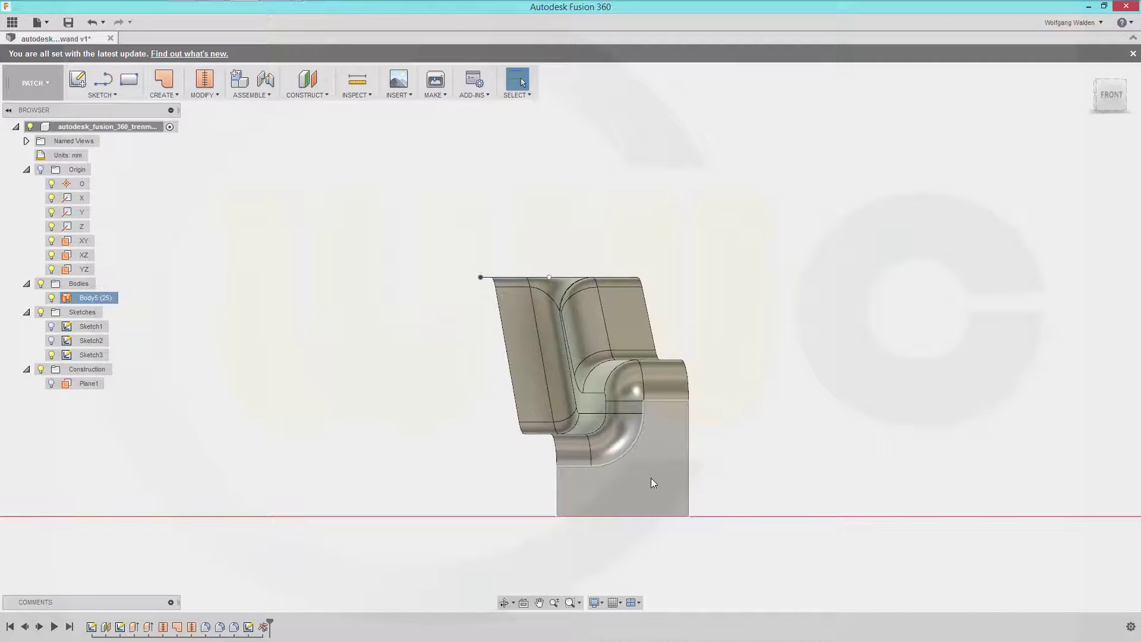
Sketch on the flat front face a line from the origin along its bottom edge and another up its outer side edge to that edge's midpoint.
{"action": "left_click", "coordinate": [78, 79]}
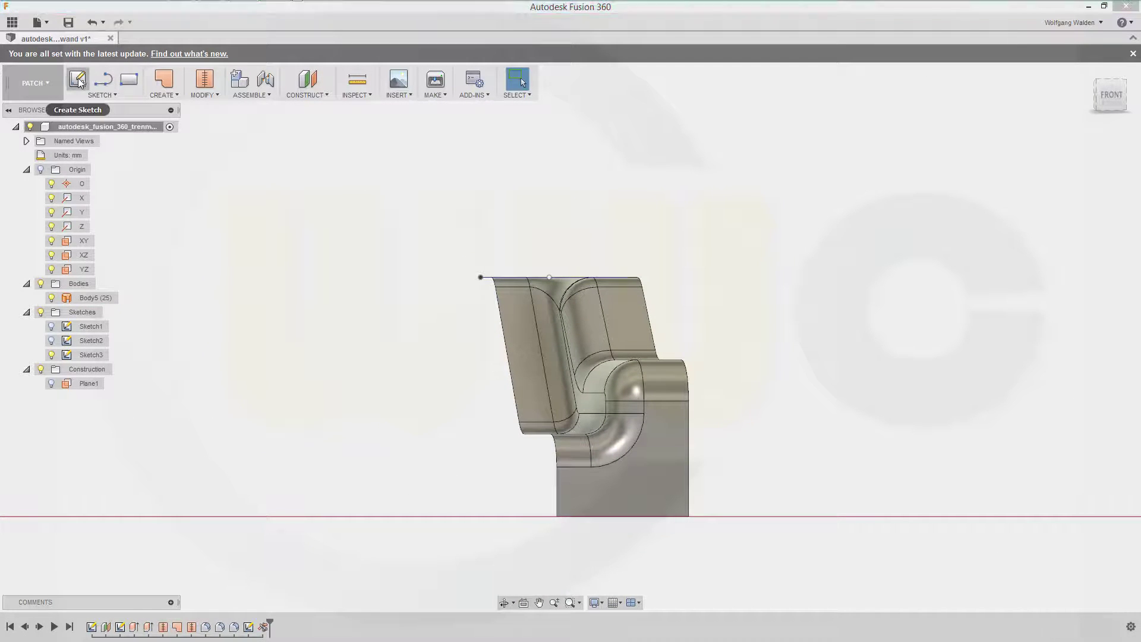
{"action": "left_click", "coordinate": [601, 468]}
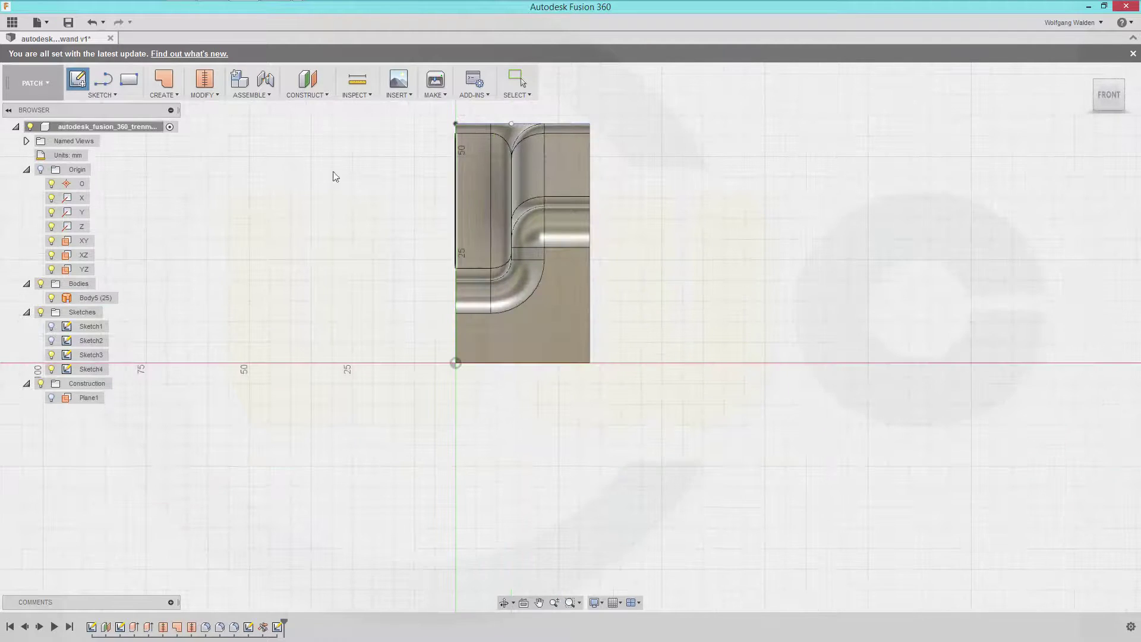
{"action": "left_click", "coordinate": [104, 79]}
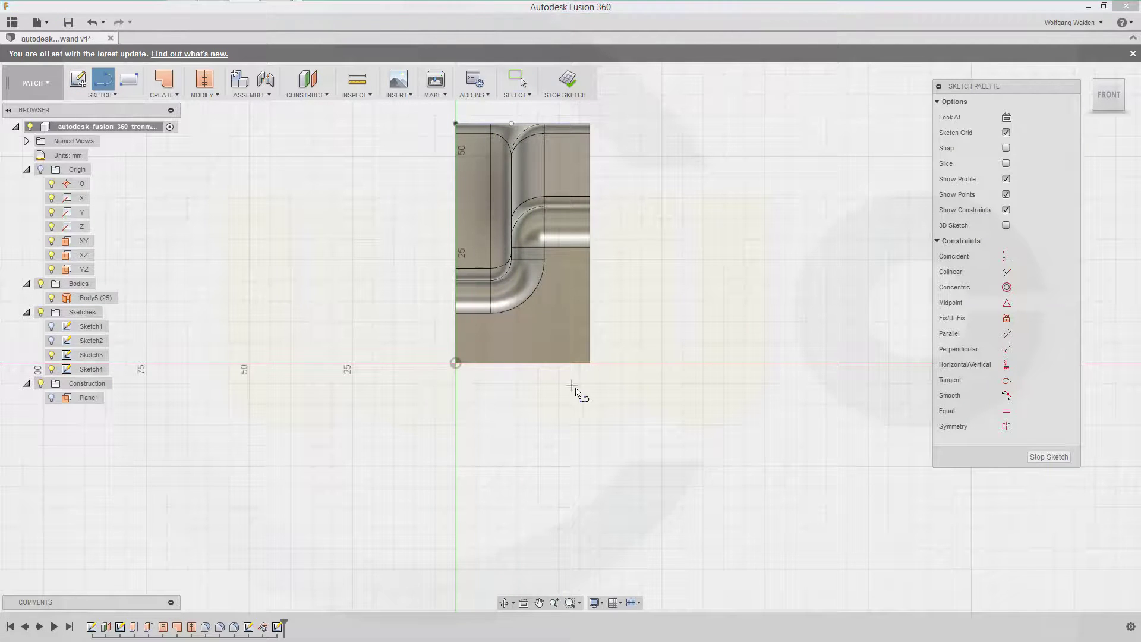
{"action": "left_click", "coordinate": [455, 363]}
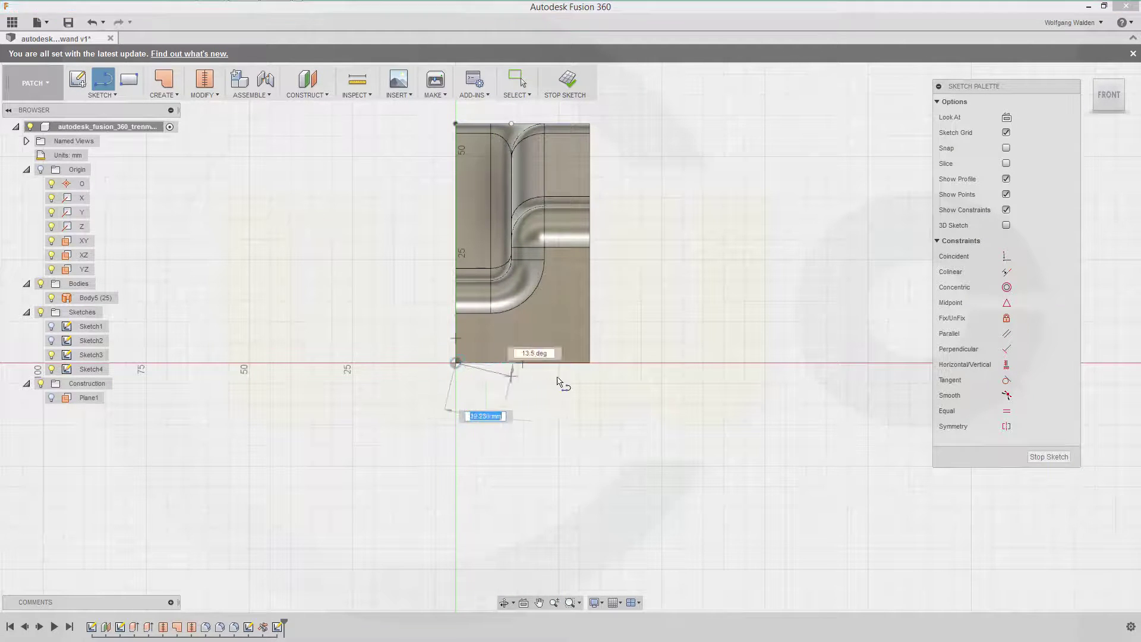
{"action": "left_click", "coordinate": [590, 362]}
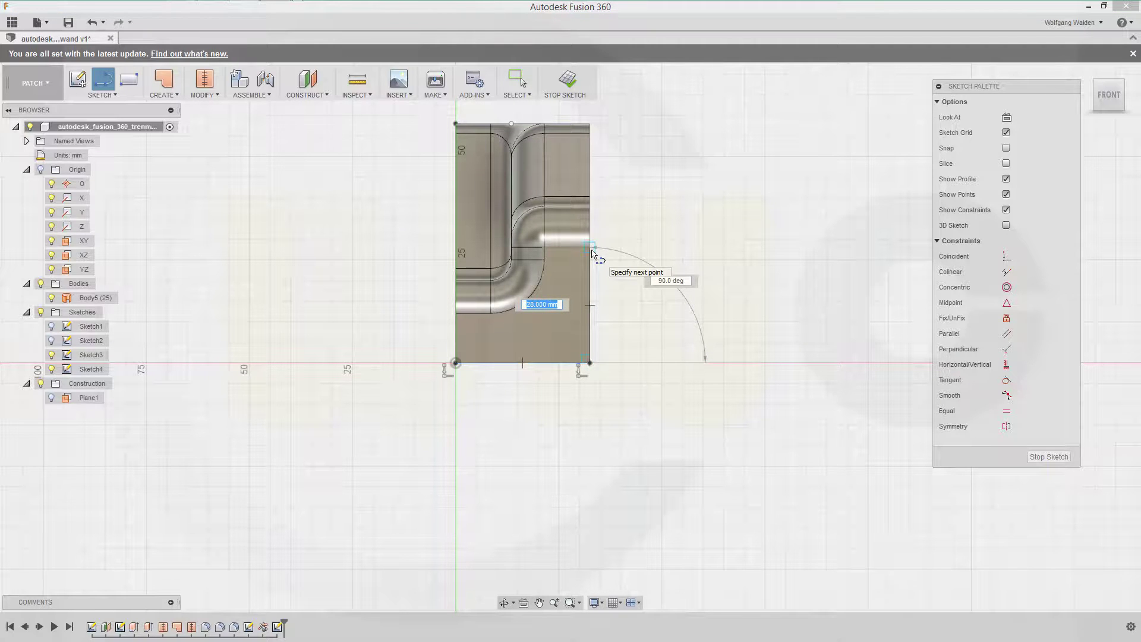
{"action": "double_click", "coordinate": [592, 306]}
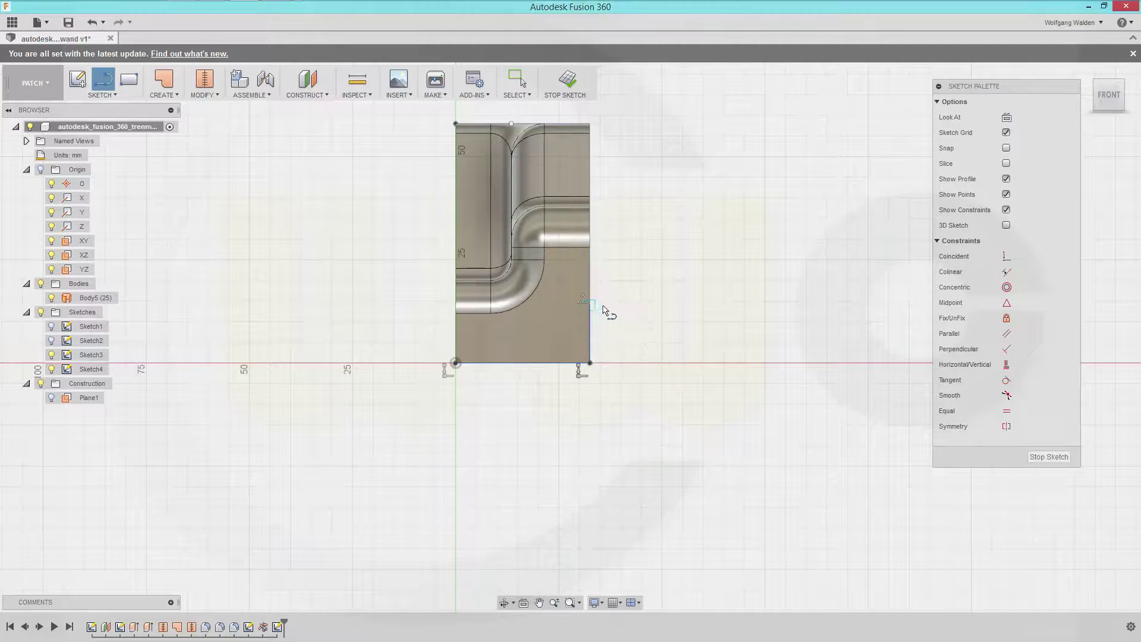
{"action": "key", "text": "Escape"}
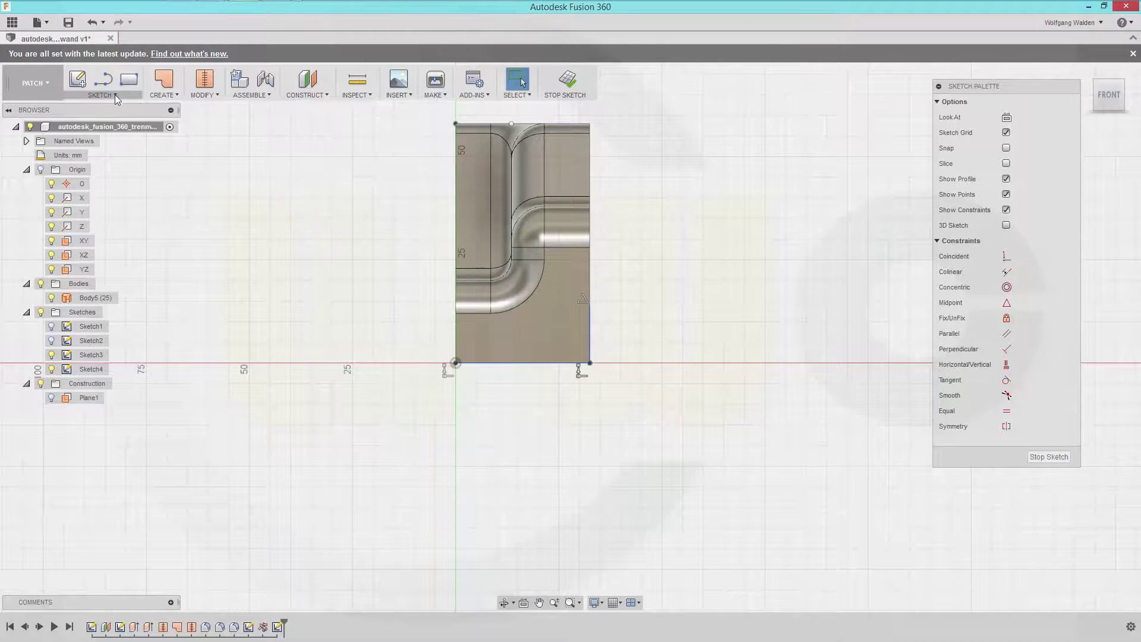
Round the corner between the front face's two sketch lines with a 19 mm sketch fillet and finish the sketch.
{"action": "left_click", "coordinate": [116, 99]}
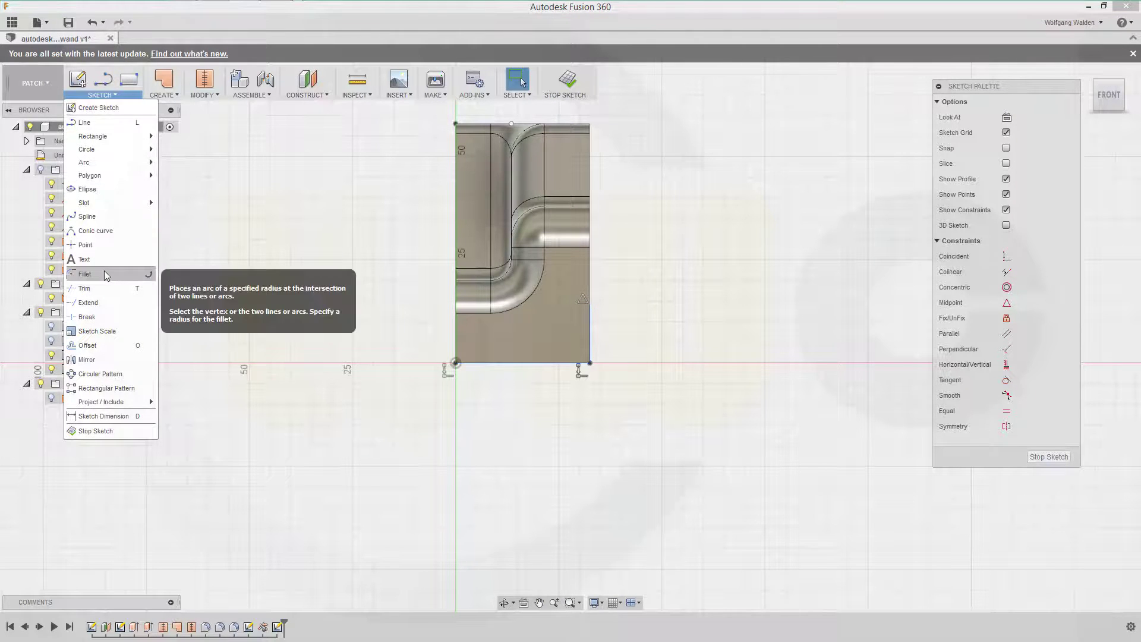
{"action": "left_click", "coordinate": [106, 275]}
{"action": "left_click", "coordinate": [580, 363]}
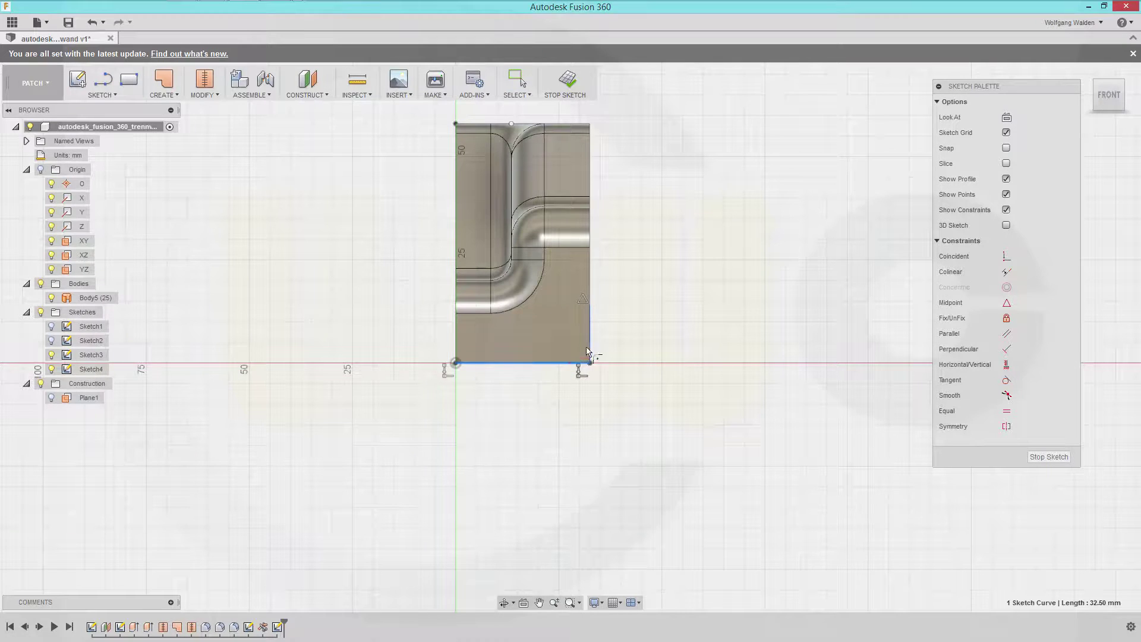
{"action": "left_click", "coordinate": [591, 344]}
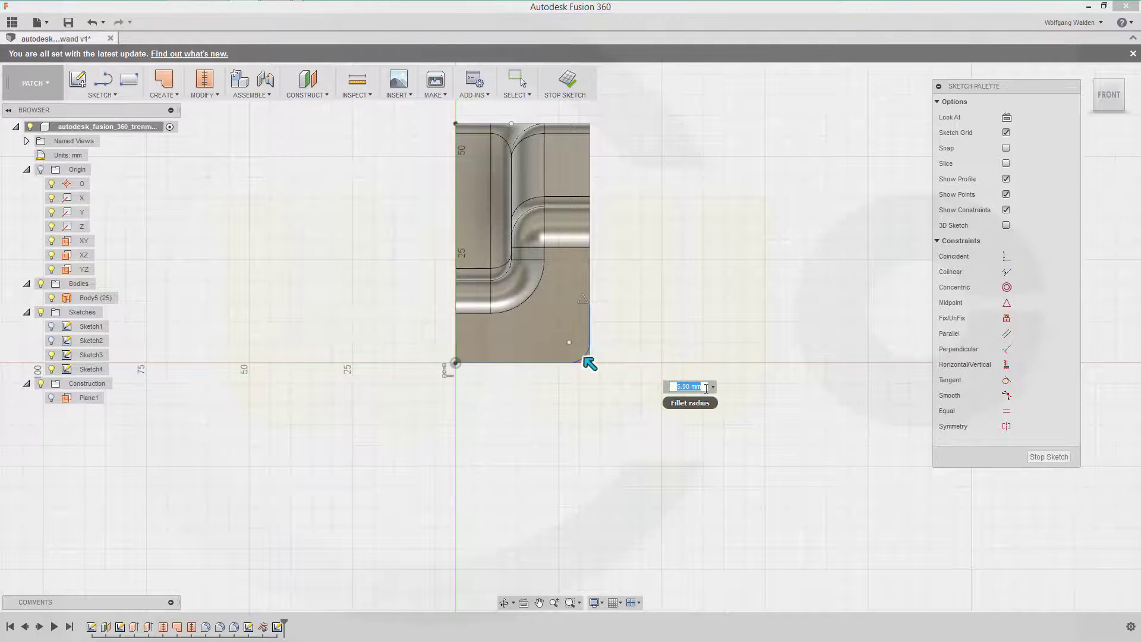
{"action": "type", "text": "19"}
{"action": "key", "text": "Return"}
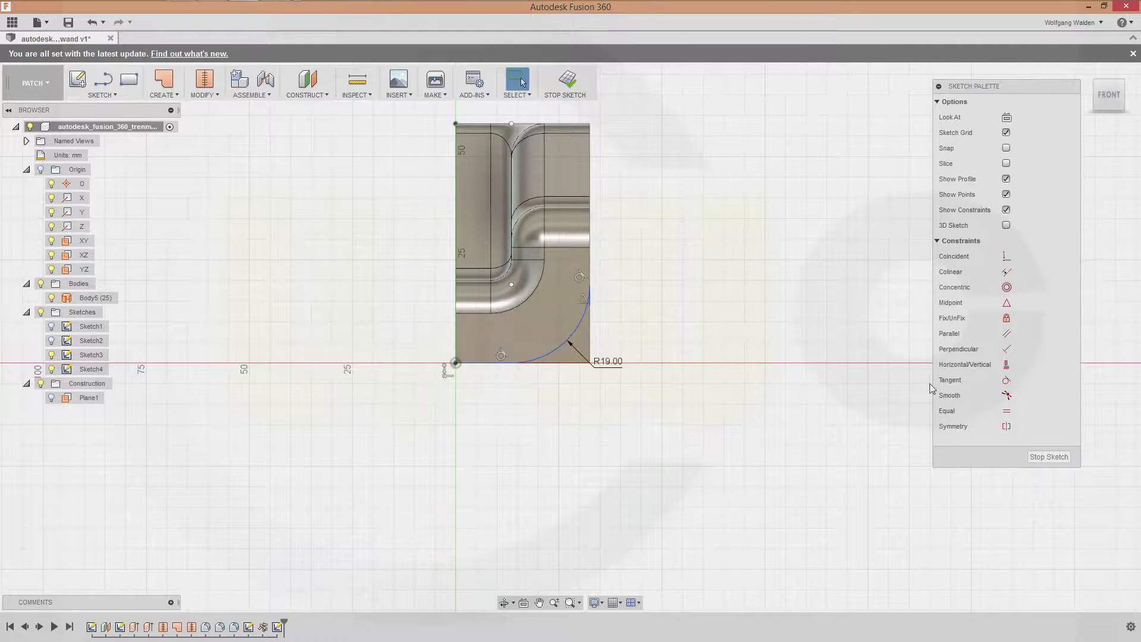
{"action": "left_click", "coordinate": [566, 82]}
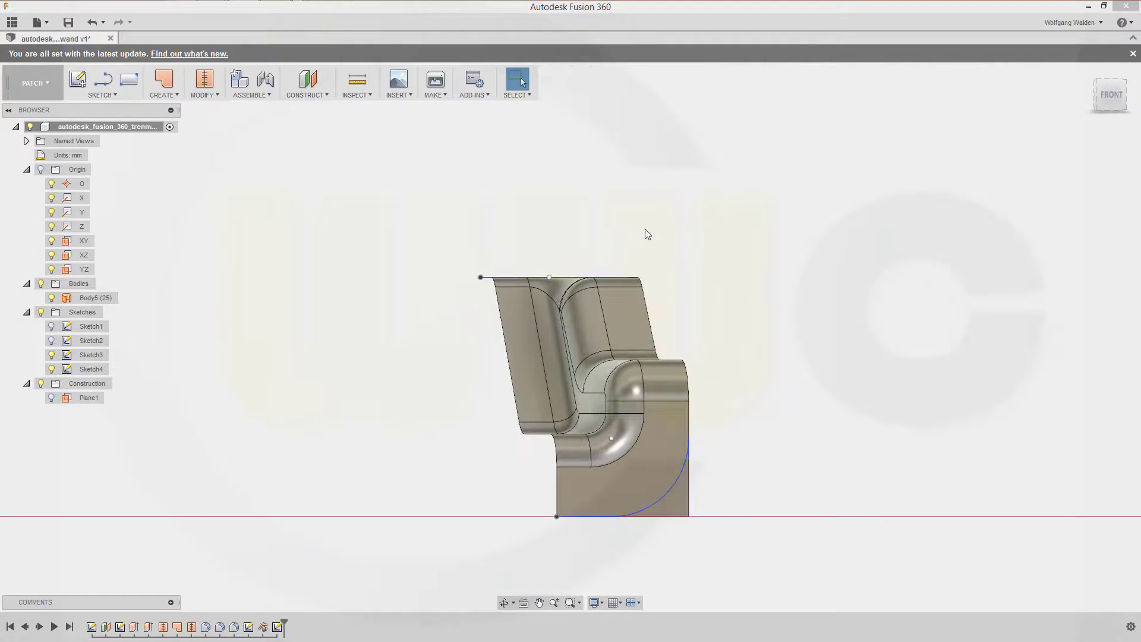
Trim away the lower outer corner of the flat front face using the rounded sketch profile as the trim tool.
{"action": "left_click", "coordinate": [216, 94]}
{"action": "left_click", "coordinate": [205, 153]}
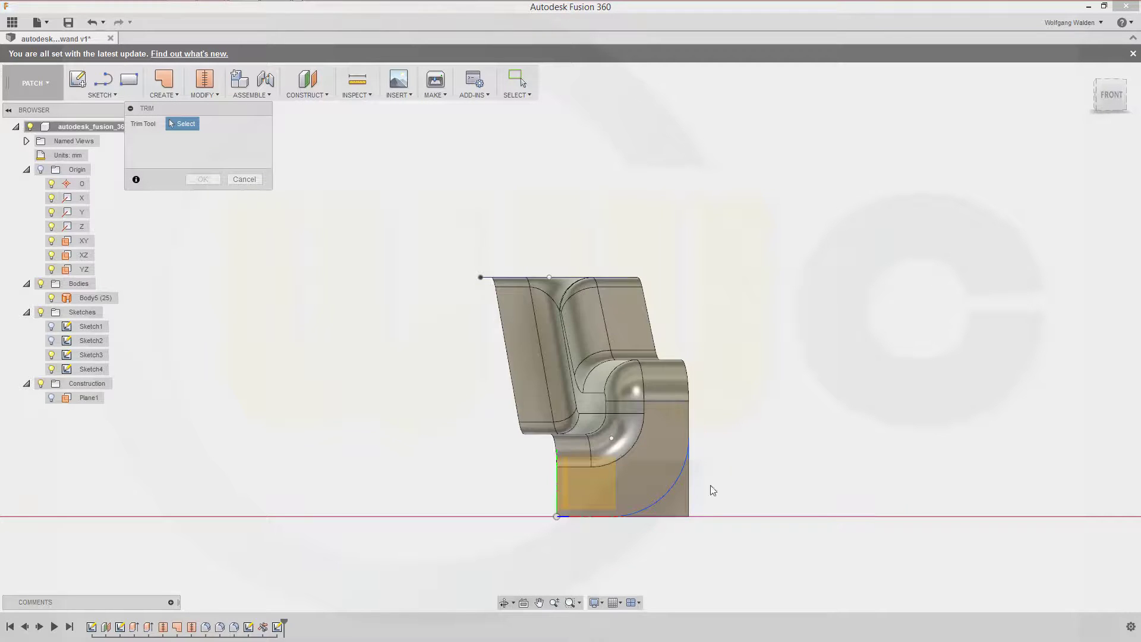
{"action": "left_click", "coordinate": [668, 497]}
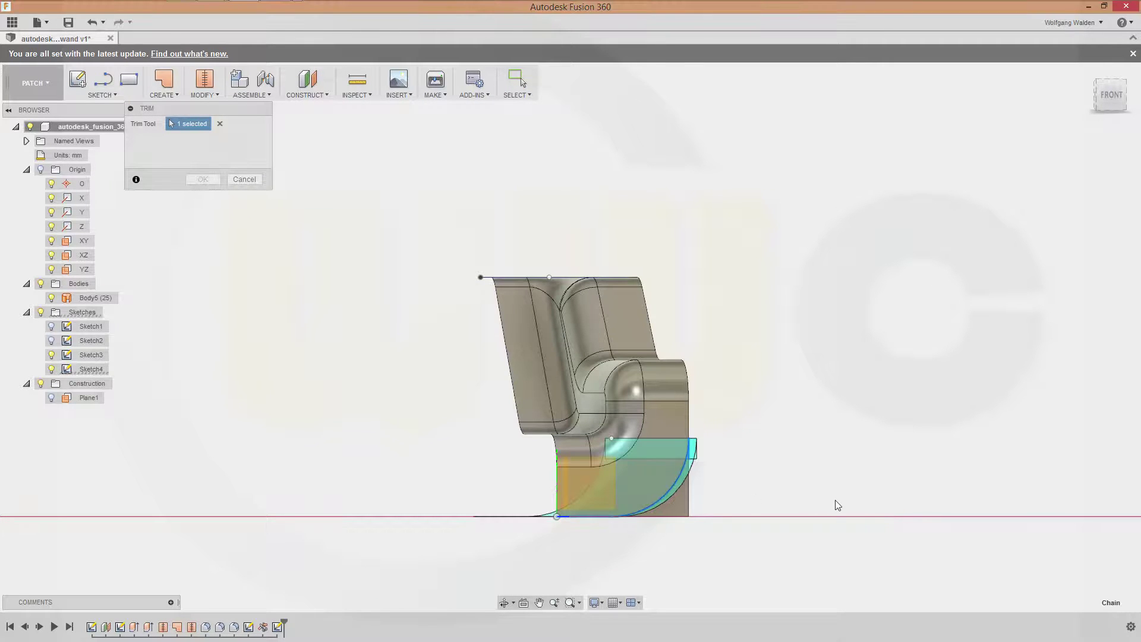
{"action": "middle_click_drag", "start_coordinate": [742, 443], "coordinate": [732, 421], "text": "shift"}
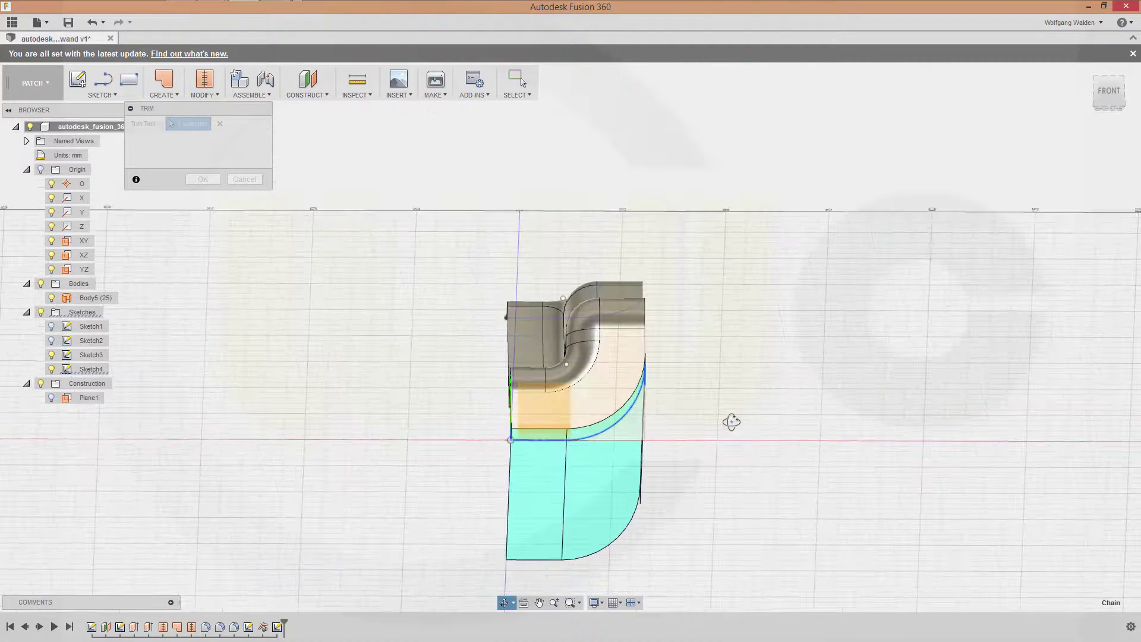
{"action": "left_click", "coordinate": [633, 432]}
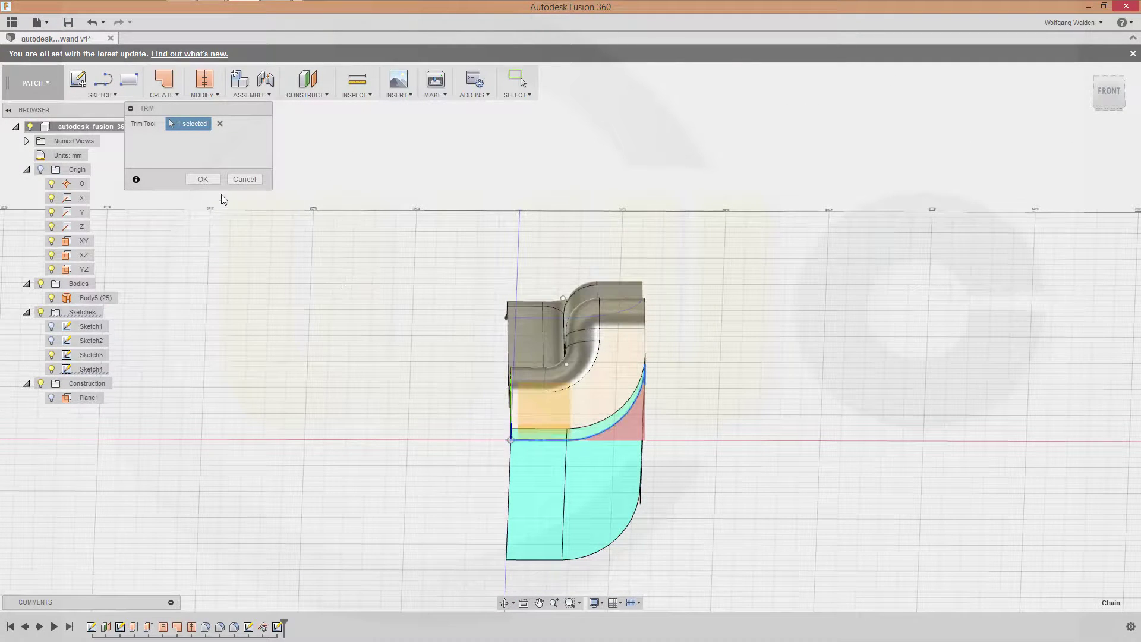
{"action": "left_click", "coordinate": [203, 179]}
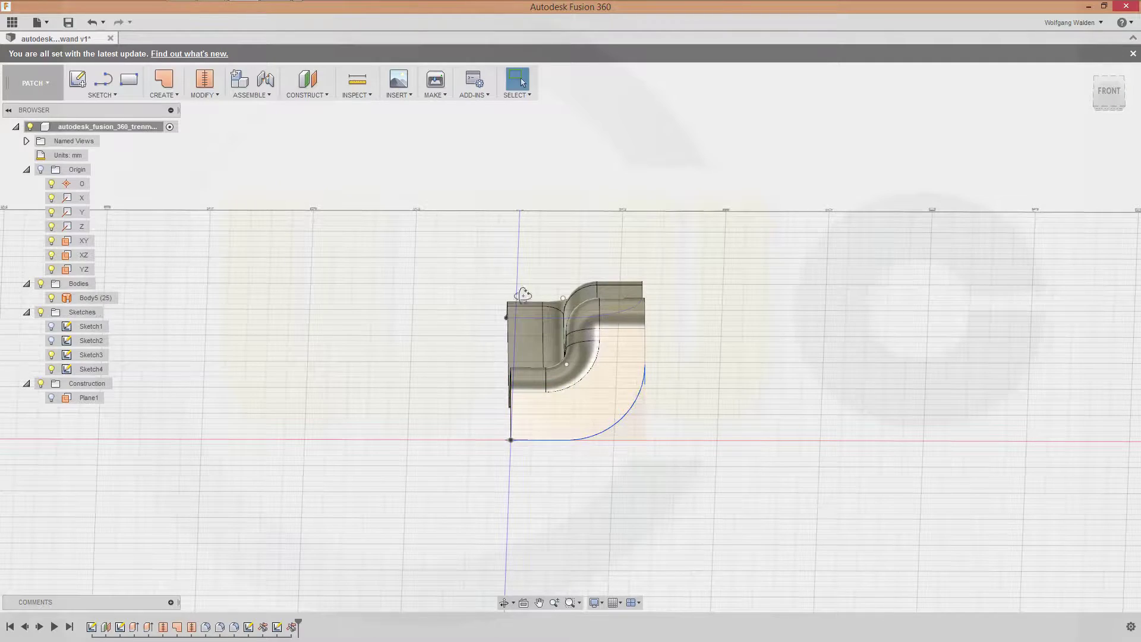
Mirror the whole surface body across the YZ origin plane, using bodies as the pattern type.
{"action": "middle_click_drag", "start_coordinate": [517, 293], "coordinate": [441, 283], "text": "shift"}
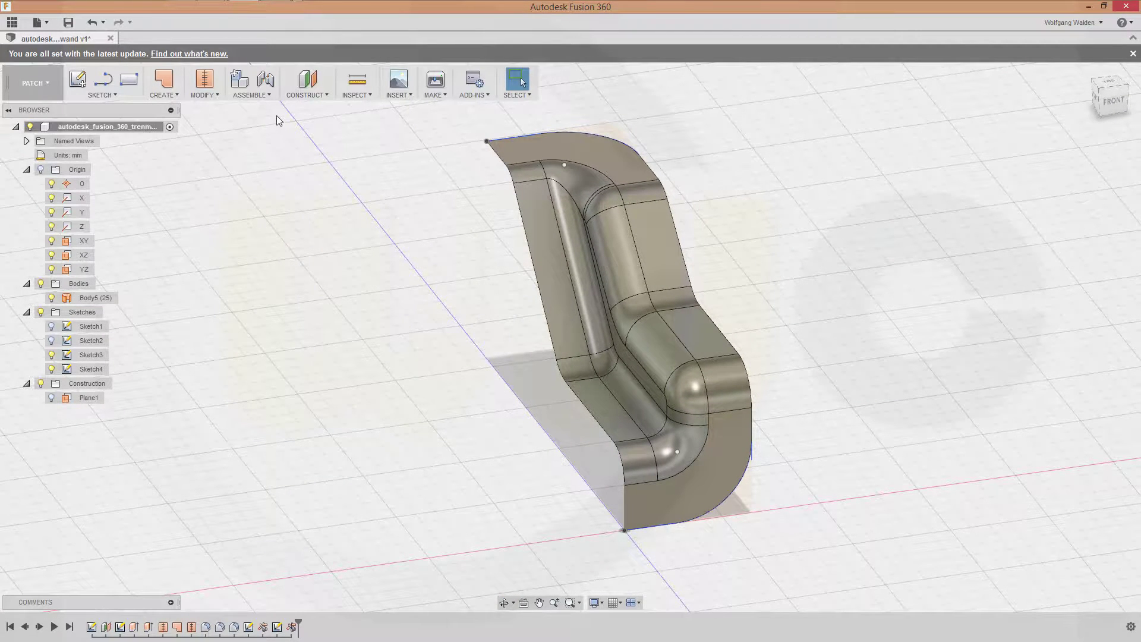
{"action": "left_click", "coordinate": [216, 94]}
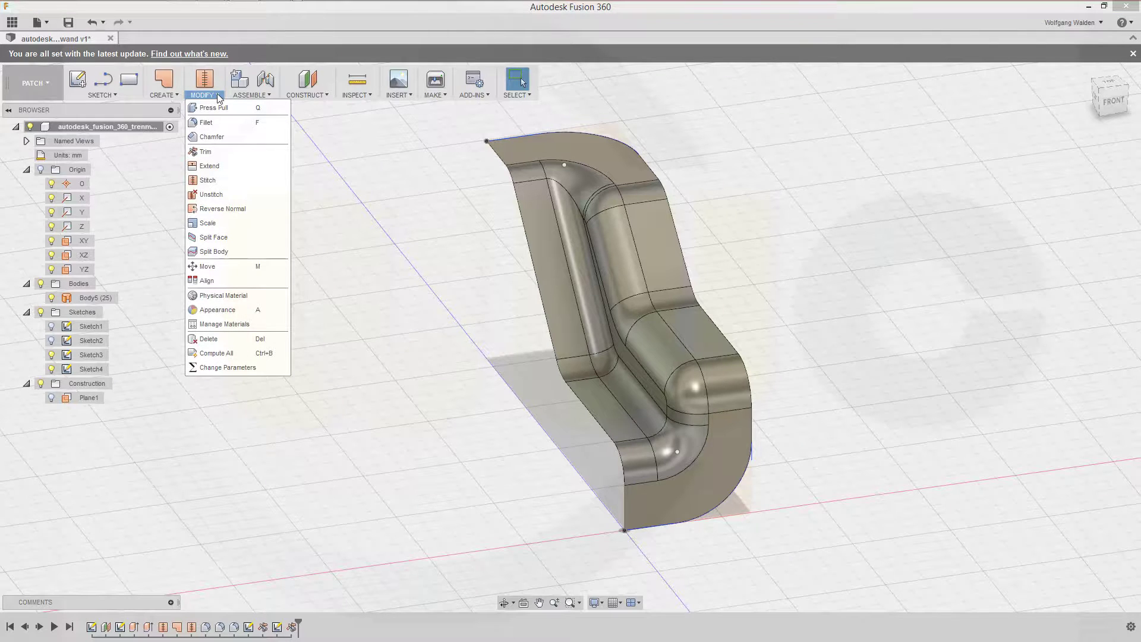
{"action": "left_click", "coordinate": [163, 94]}
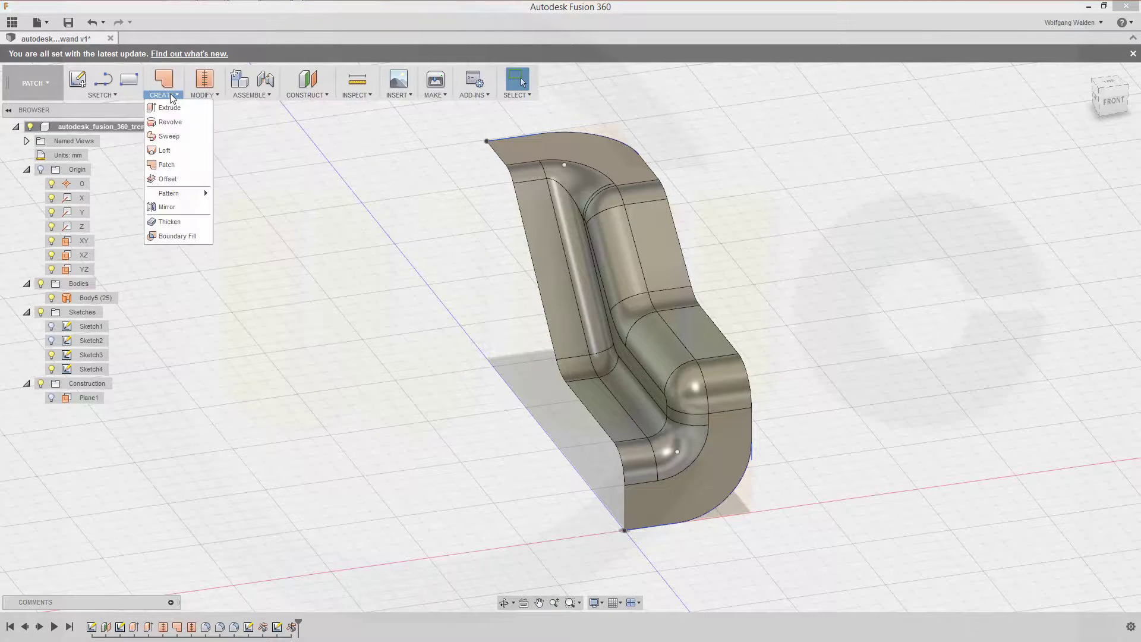
{"action": "left_click", "coordinate": [166, 207]}
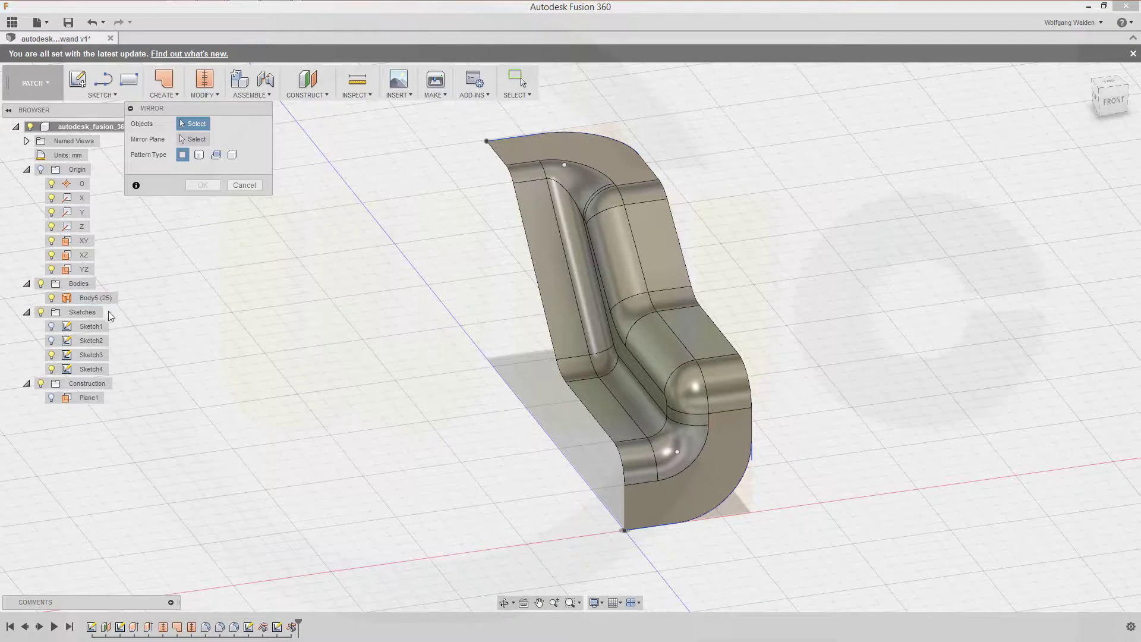
{"action": "mouse_move", "coordinate": [101, 298]}
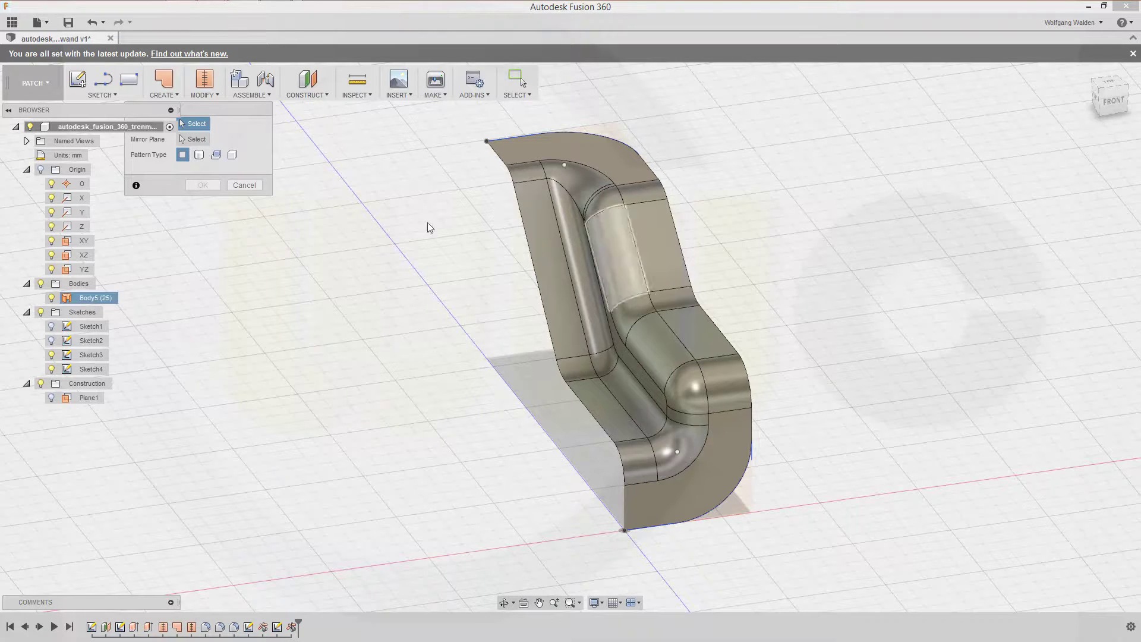
{"action": "left_click", "coordinate": [199, 155]}
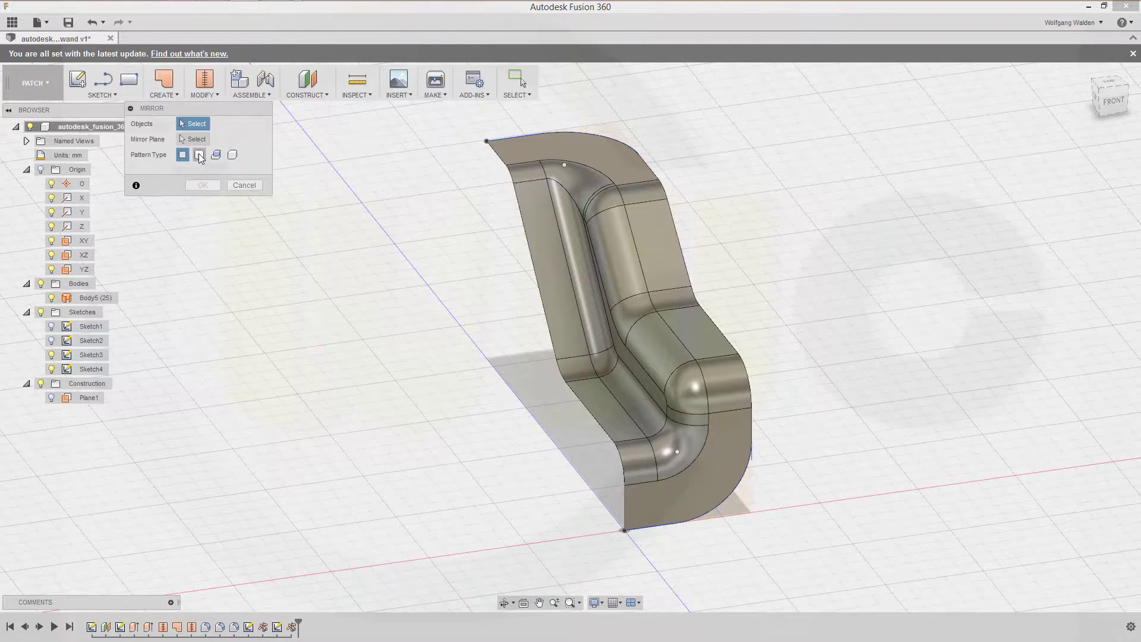
{"action": "left_click", "coordinate": [672, 259]}
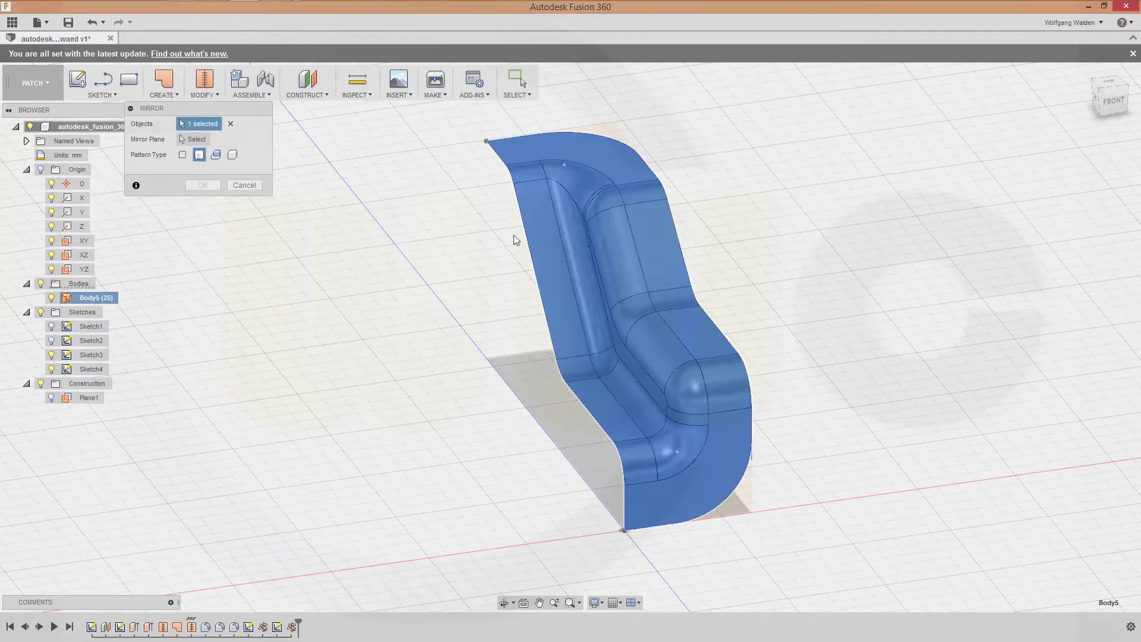
{"action": "left_click", "coordinate": [195, 139]}
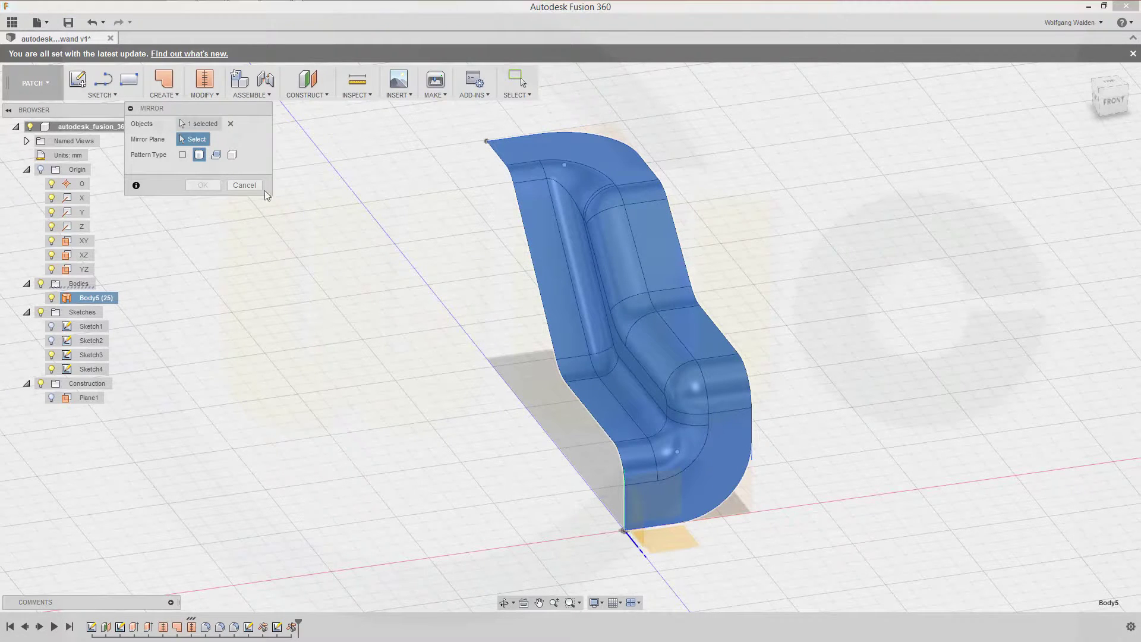
{"action": "left_click", "coordinate": [646, 538]}
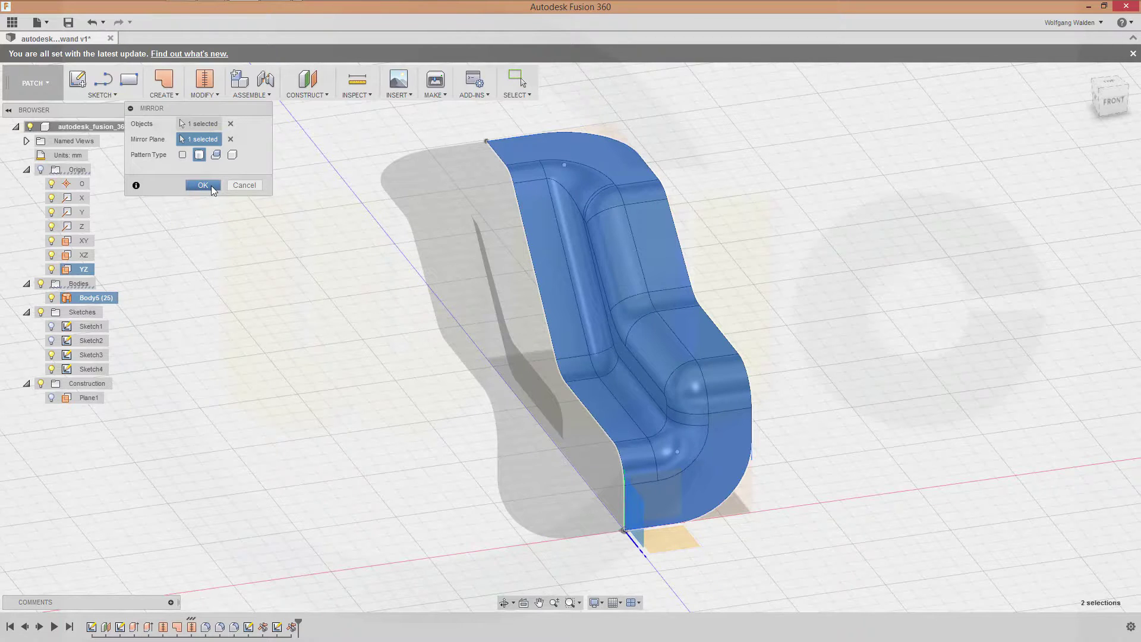
{"action": "left_click", "coordinate": [211, 185]}
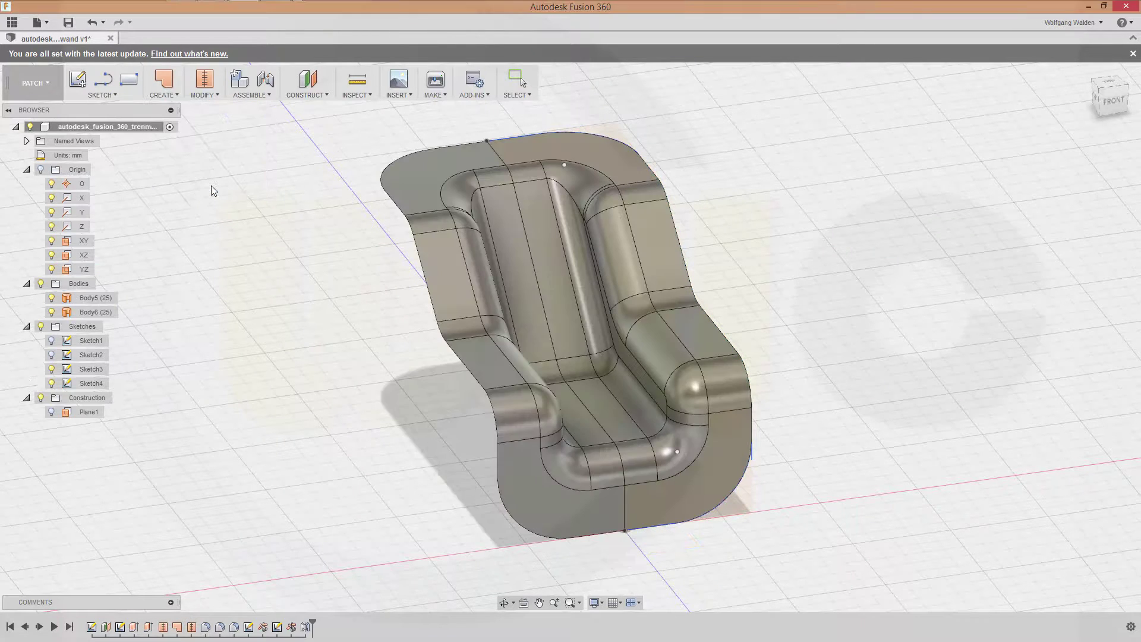
Stitch the original and mirrored surface bodies together into one body along their shared centre seam.
{"action": "left_click", "coordinate": [216, 95]}
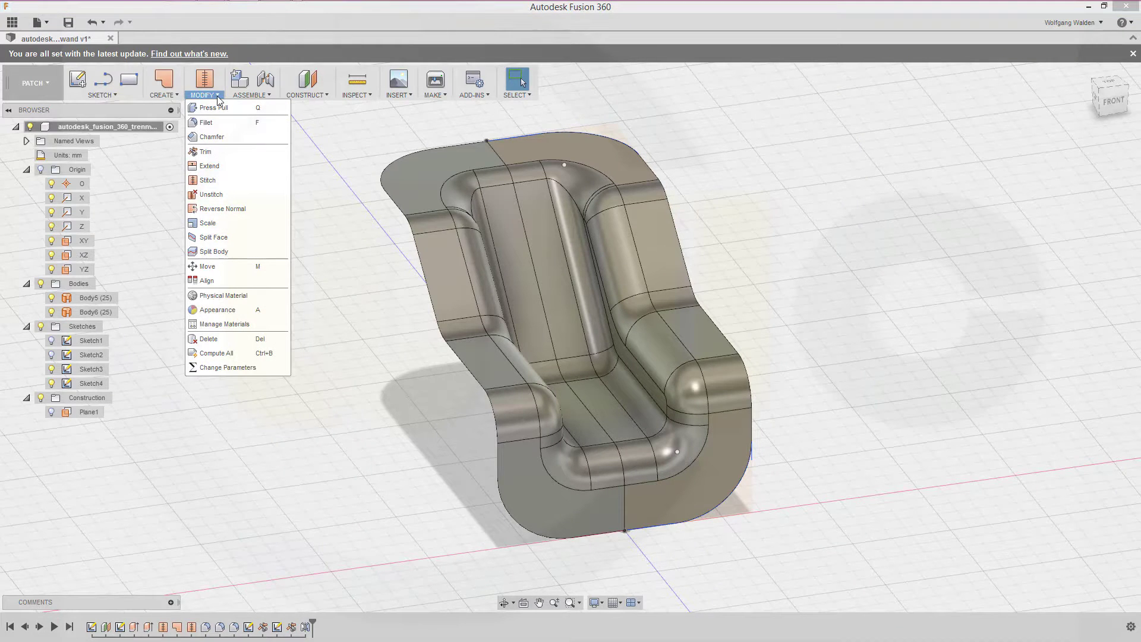
{"action": "left_click", "coordinate": [214, 180]}
{"action": "left_click", "coordinate": [430, 182]}
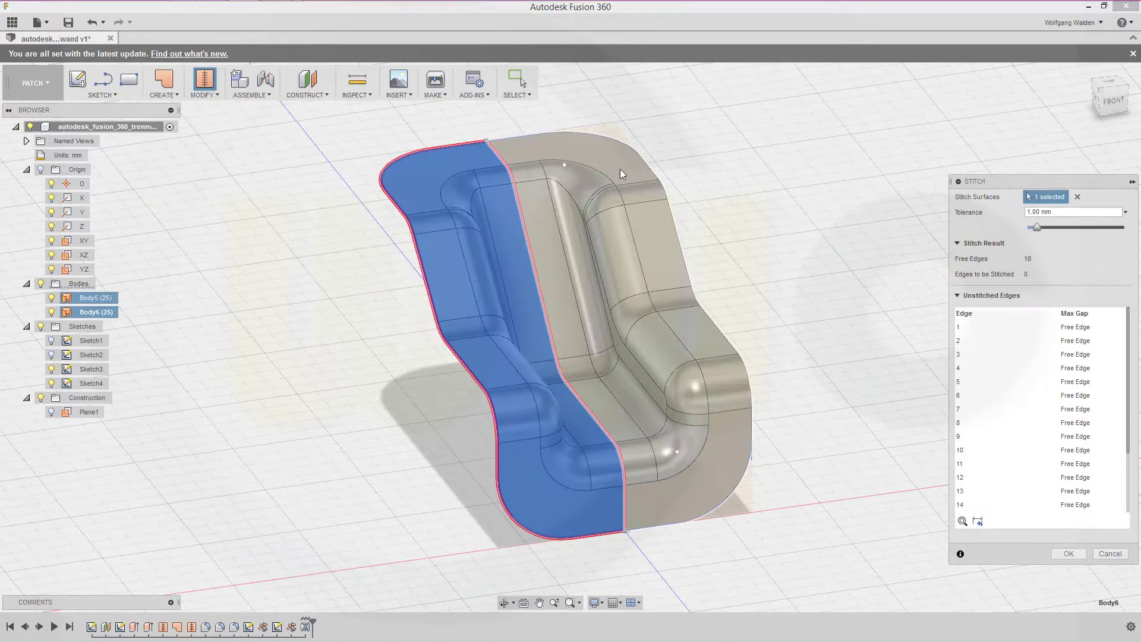
{"action": "left_click", "coordinate": [619, 166]}
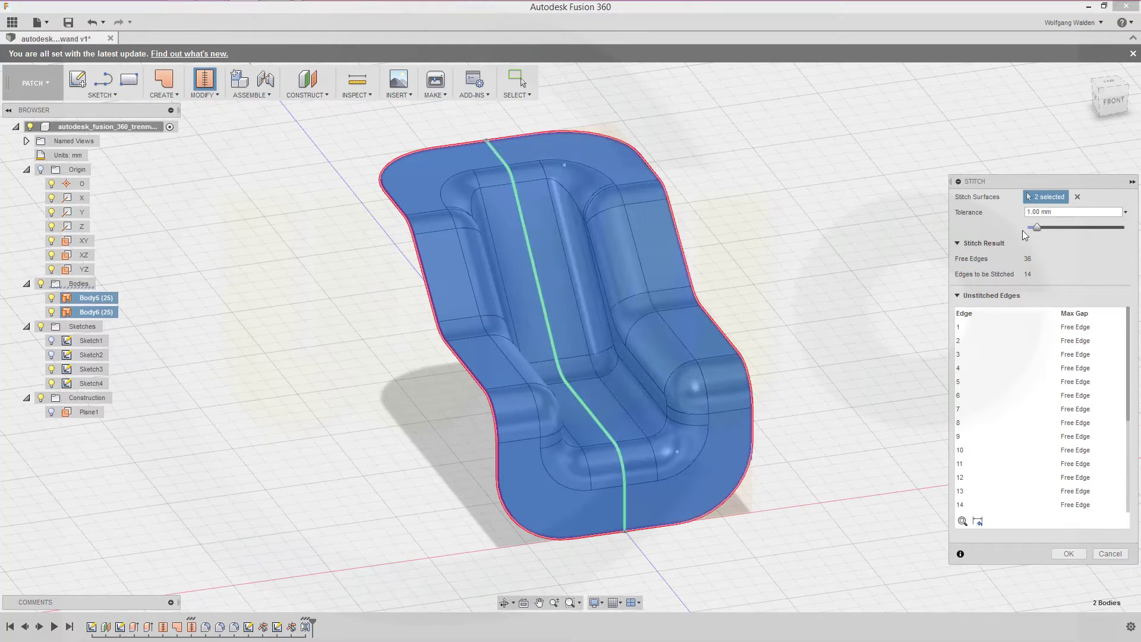
{"action": "left_click", "coordinate": [1069, 553]}
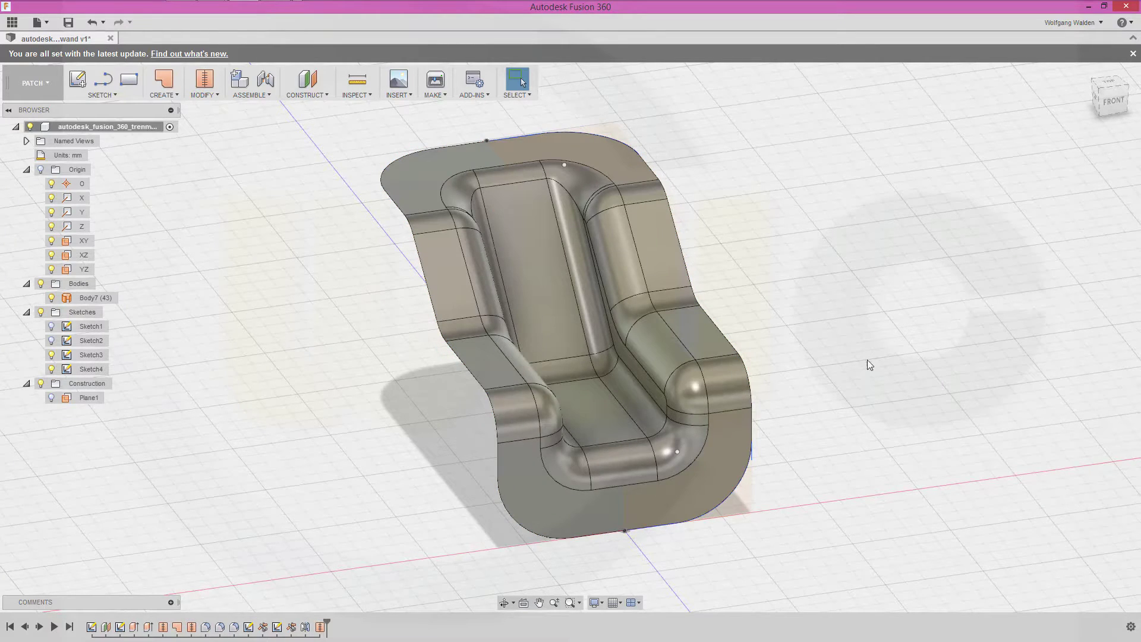